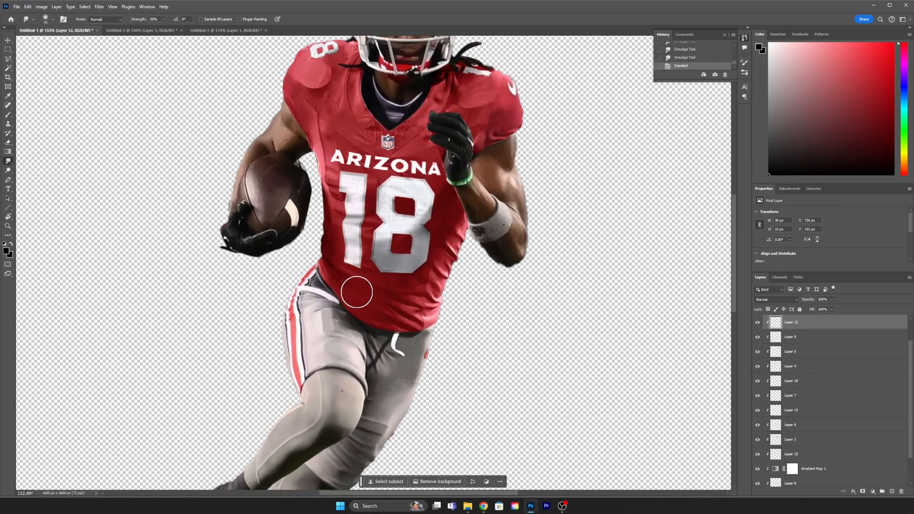
- Start a Pen tool path at the hip, following the jersey's lower hem and continuing down outside the player's rear leg
left_click_drag(306, 310, 352, 250)
scroll(351, 249, "down", 2)
key("p")
scroll(345, 208, "up", 4)
left_click(349, 184)
left_click_drag(356, 223, 382, 248)
left_click_drag(398, 264, 446, 303)
left_click_drag(504, 315, 439, 274)
left_click_drag(461, 269, 480, 262)
left_click(556, 247)
left_click(541, 367)
- Continue the path along the rear leg's shorts hem, around the front calf and up its outer side to the knee
left_click_drag(529, 437, 643, 92)
left_click(455, 308)
left_click(434, 286)
left_click(415, 275)
mouse_move(356, 221)
left_mouse_down()
mouse_move(353, 210)
mouse_move(348, 235)
left_mouse_up()
left_click(338, 241)
left_click_drag(287, 275, 273, 286)
left_click(256, 303)
left_click_drag(220, 272, 217, 255)
left_click(218, 249)
left_click_drag(214, 219, 218, 208)
left_click_drag(305, 97, 241, 213)
left_click(272, 210)
left_click_drag(312, 154, 324, 150)
left_click(338, 148)
left_click_drag(397, 172, 404, 179)
left_click(407, 187)
left_click(415, 209)
key("ctrl+z")
left_click(406, 248)
left_click(390, 281)
left_click(372, 293)
left_click(312, 330)
left_click(285, 351)
key("ctrl+z")
scroll(337, 307, "down", 11)
scroll(336, 317, "up", 5)
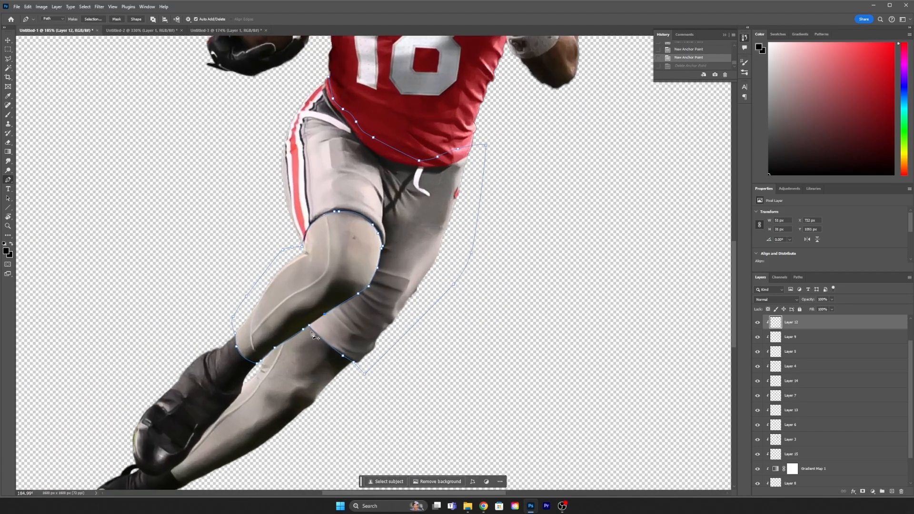
left_click(318, 333)
key("ctrl+z")
key("ctrl+z")
key("ctrl+z")
key("ctrl+z")
key("ctrl+z")
key("ctrl+z")
key("ctrl+z")
key("ctrl+z")
key("ctrl+z")
key("ctrl+z")
left_click_drag(346, 213, 379, 217)
key("ctrl+z")
key("ctrl+z")
key("ctrl+z")
key("ctrl+z")
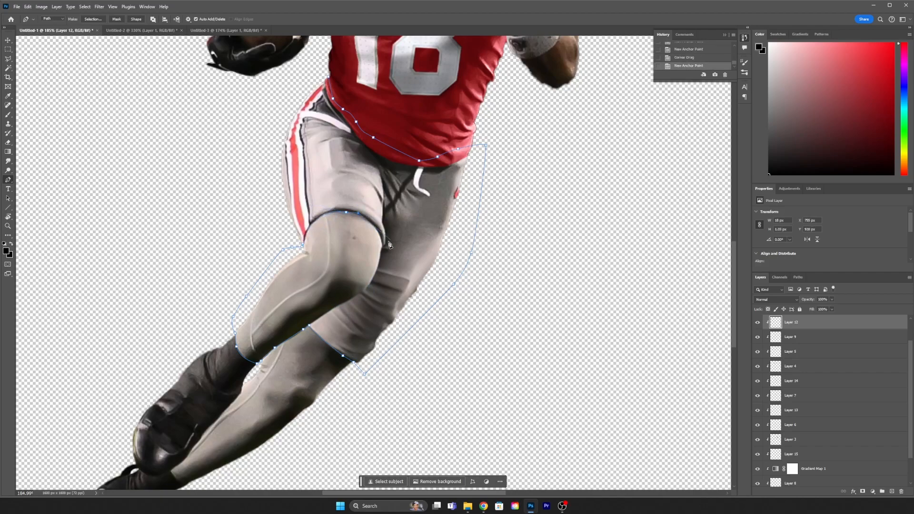
- Close the path around the outside of the hip and convert it into a selection
left_click(266, 157)
left_click(278, 112)
left_click(329, 77)
left_click(93, 19)
key("Return")
- Trace a closed path around the front knee and lower leg, and remove that area from the shorts selection
left_click(300, 248)
mouse_move(348, 210)
left_mouse_down()
mouse_move(376, 215)
mouse_move(387, 266)
mouse_move(381, 258)
left_mouse_up()
left_click(356, 295)
left_click(305, 328)
left_click(273, 350)
left_click(255, 368)
left_click(301, 248)
right_click(300, 249)
left_click(328, 289)
key("Return")
- Copy the selected shorts from Layer 1 and paste them as a new layer
scroll(370, 256, "down", 3)
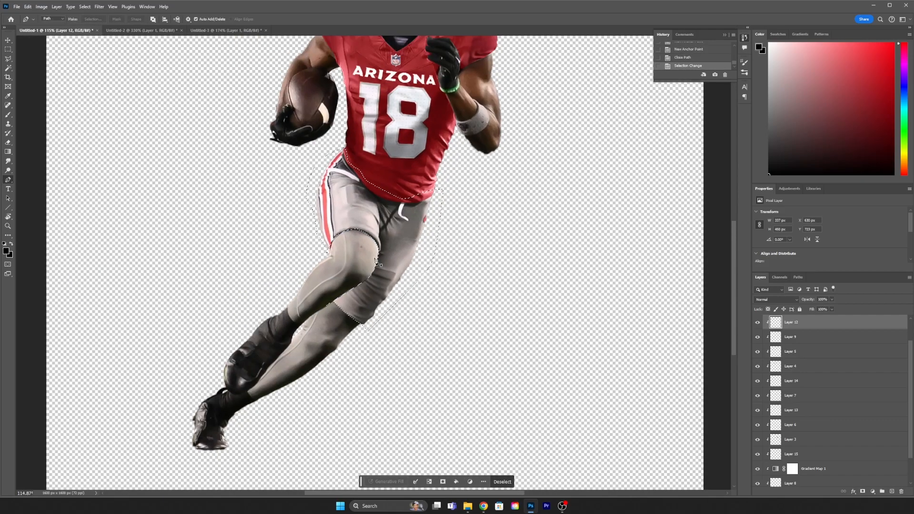
scroll(381, 234, "up", 3)
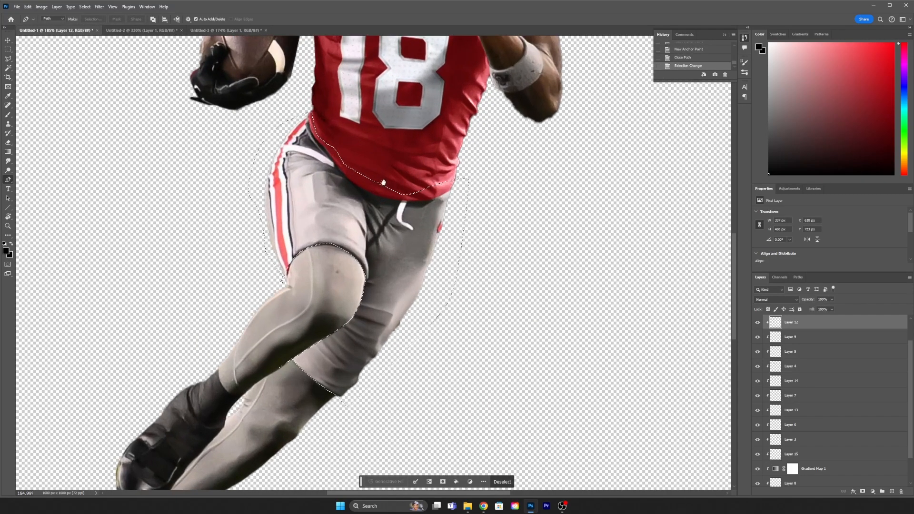
left_click_drag(384, 181, 342, 245)
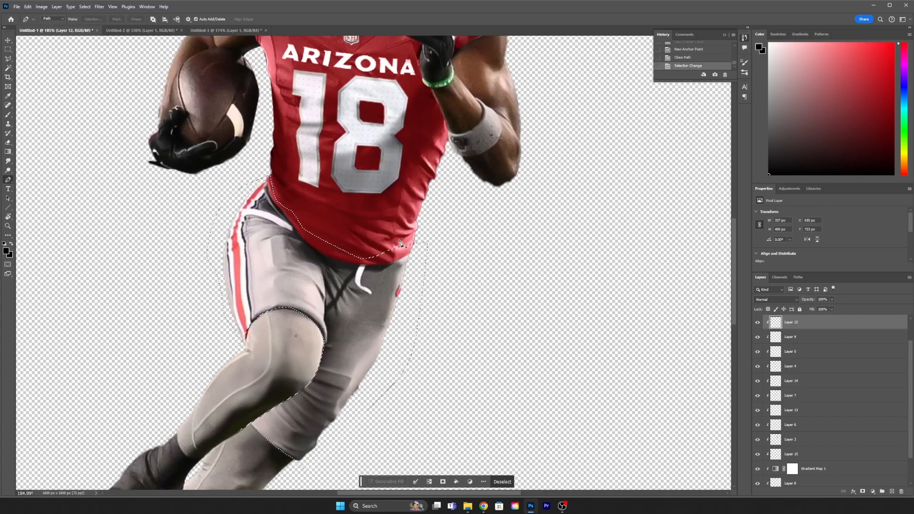
scroll(409, 238, "down", 4)
left_click_drag(410, 224, 397, 267)
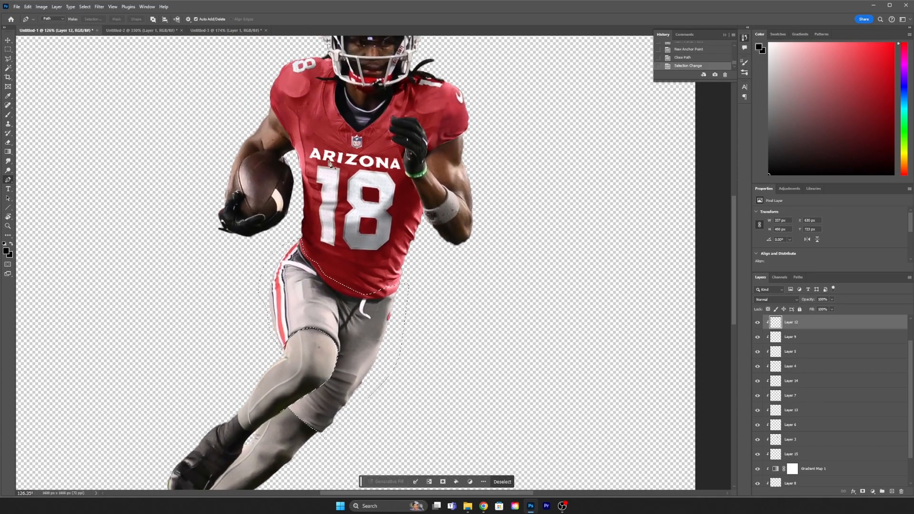
left_click_drag(353, 321, 367, 284)
scroll(356, 267, "up", 4)
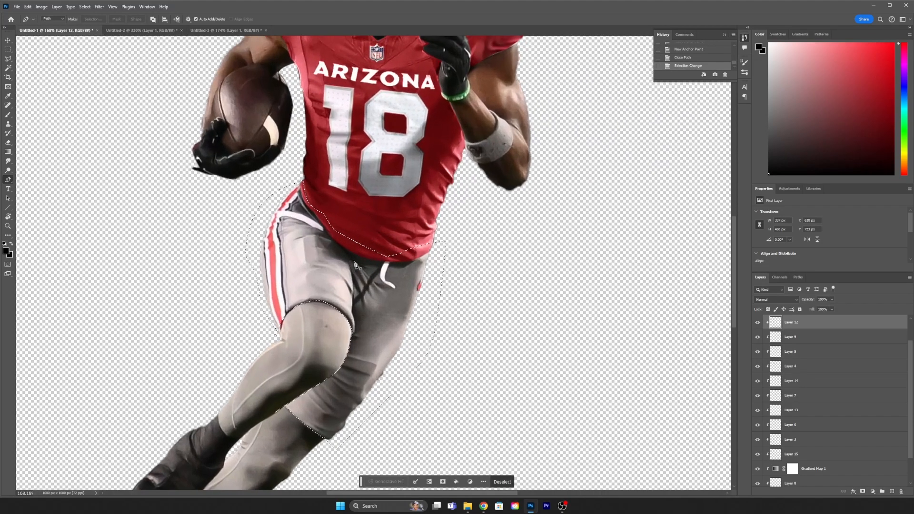
scroll(810, 424, "down", 2)
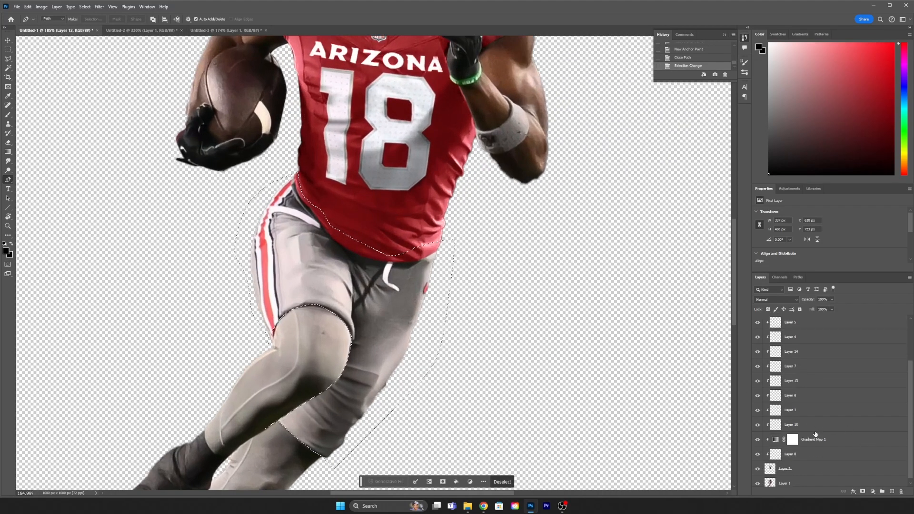
left_click(809, 480)
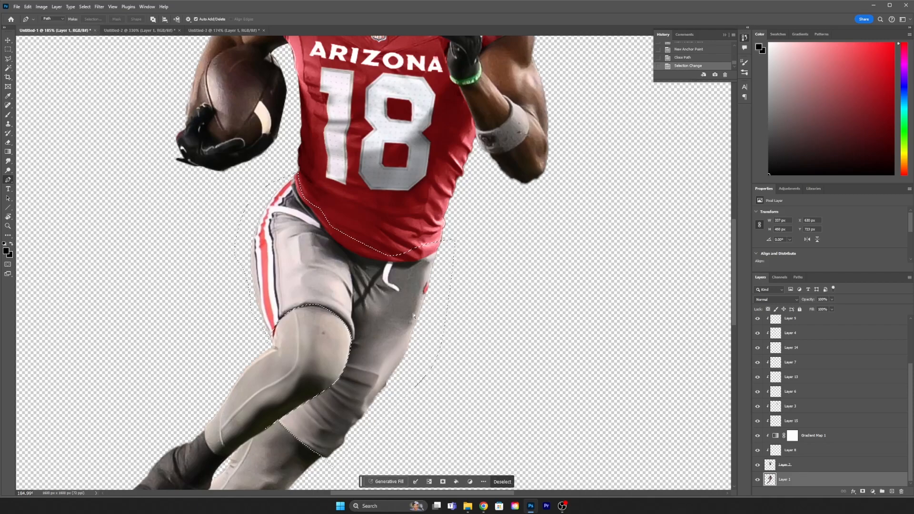
key("ctrl+c")
key("ctrl+v")
- Move the pasted shorts over the original shorts and toggle the layer's visibility to compare the alignment
scroll(326, 294, "up", 3)
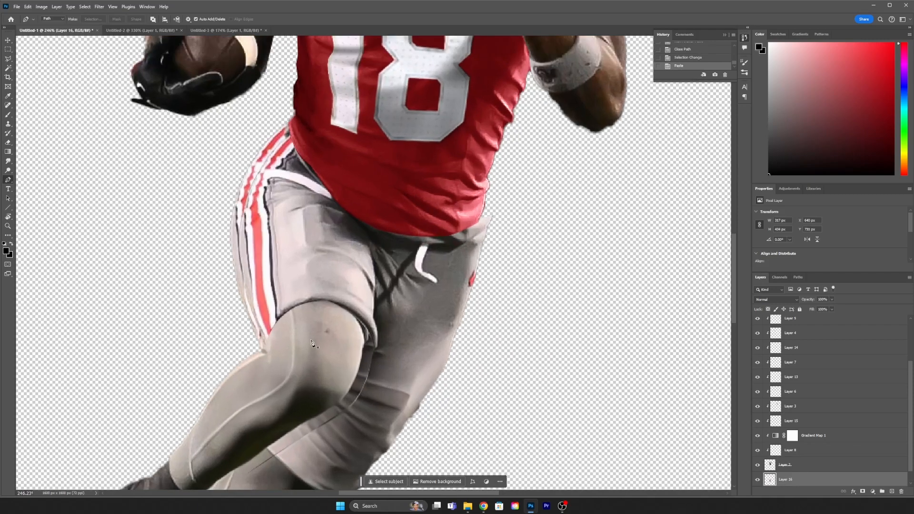
key("v")
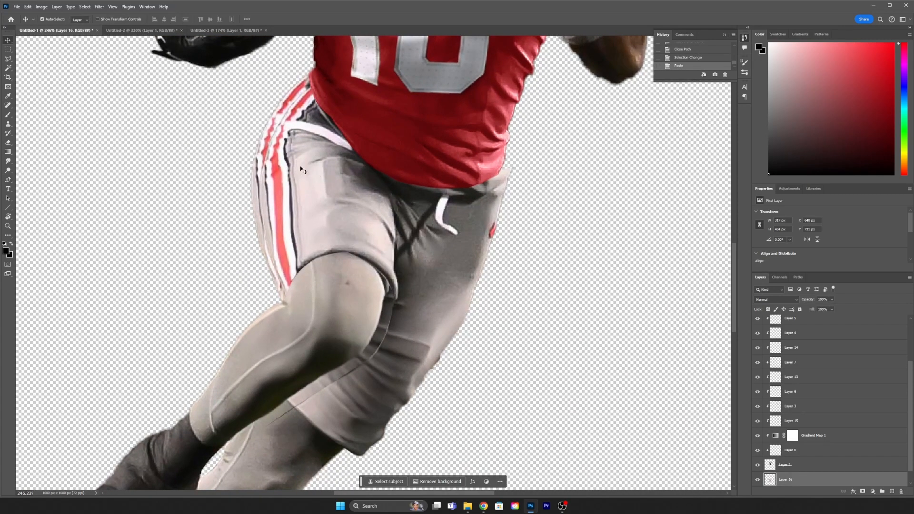
mouse_move(322, 232)
left_mouse_down()
mouse_move(339, 213)
mouse_move(348, 230)
mouse_move(328, 224)
left_mouse_up()
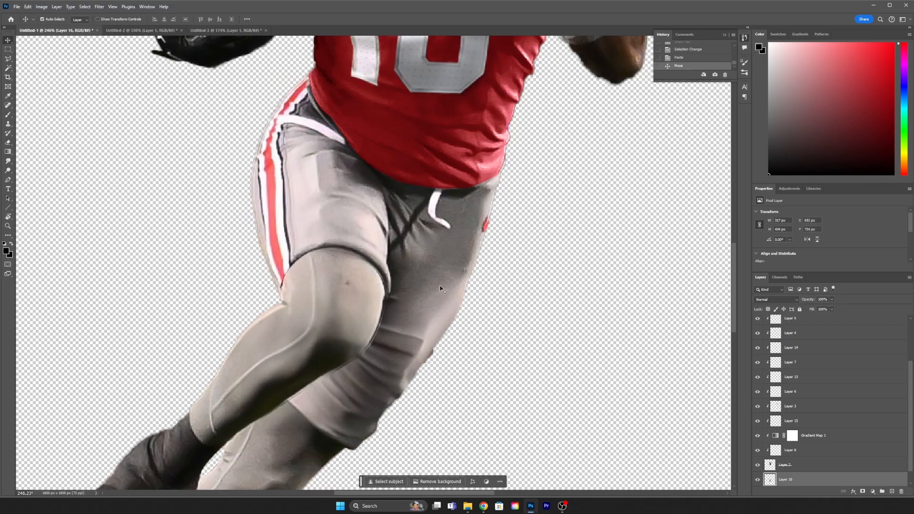
left_click(757, 480)
left_click(758, 480)
- Fine-tune the position of the pasted shorts layer to match the original, checking by hiding and showing it
scroll(286, 186, "up", 3)
left_click_drag(286, 187, 283, 185)
left_click(758, 481)
left_click(758, 480)
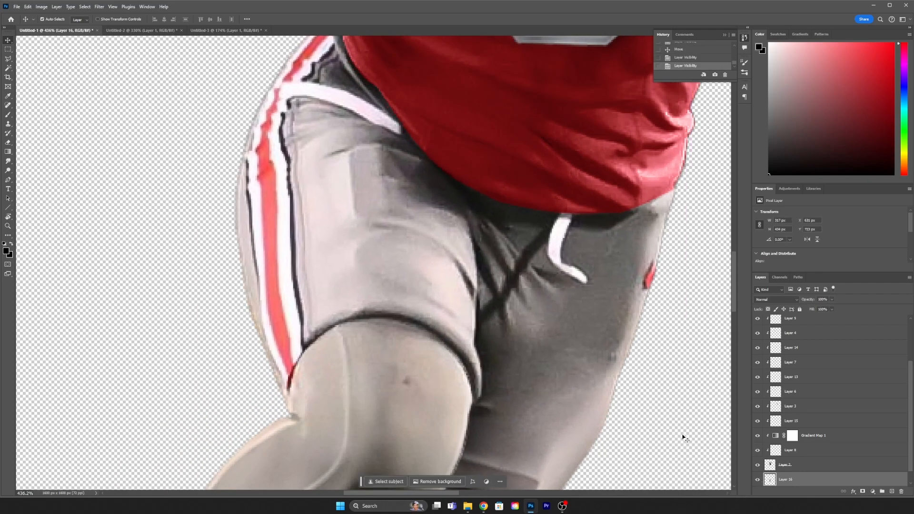
left_click_drag(390, 268, 390, 272)
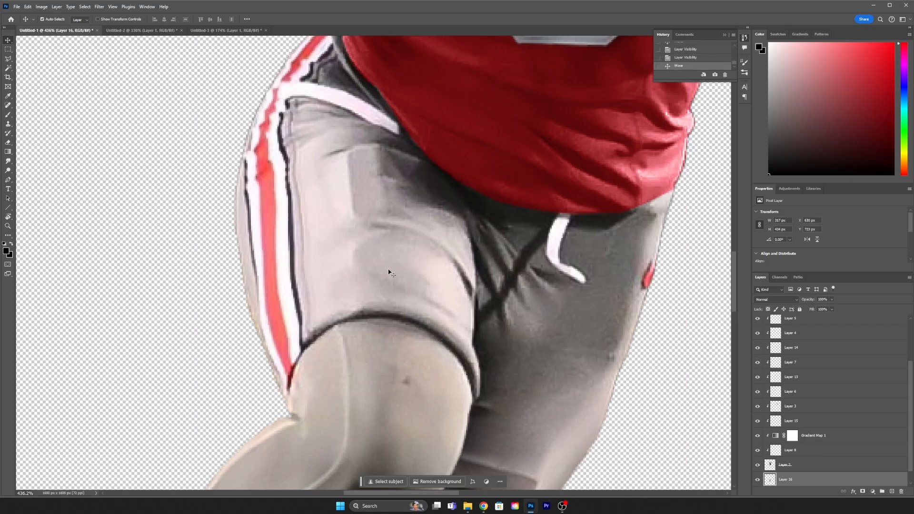
left_click(758, 480)
left_click(758, 480)
scroll(374, 240, "down", 5)
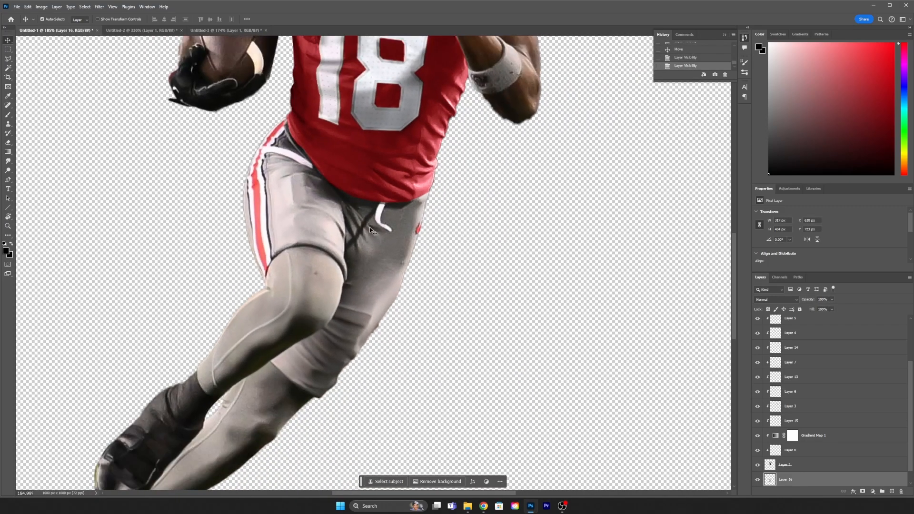
- Duplicate the jersey's Gradient Map 1 adjustment layer directly above the shorts layer, Layer 16
scroll(381, 248, "down", 5)
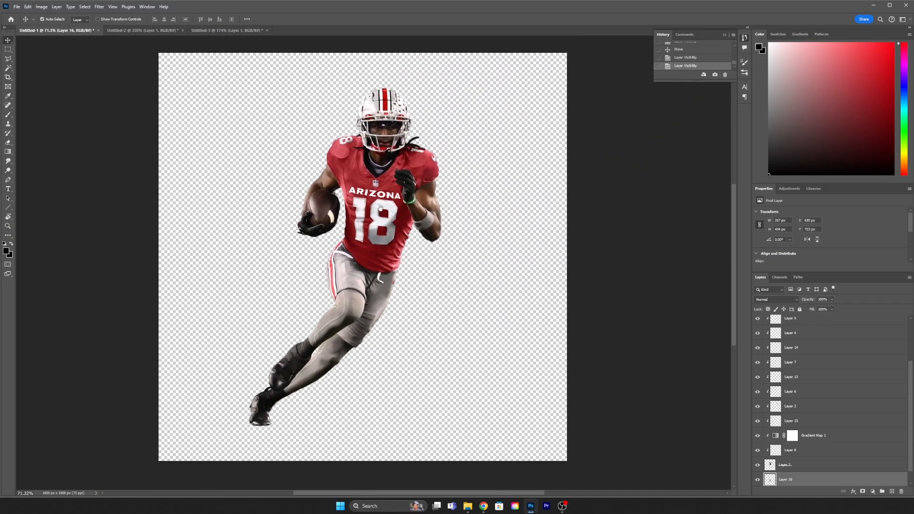
scroll(379, 224, "up", 2)
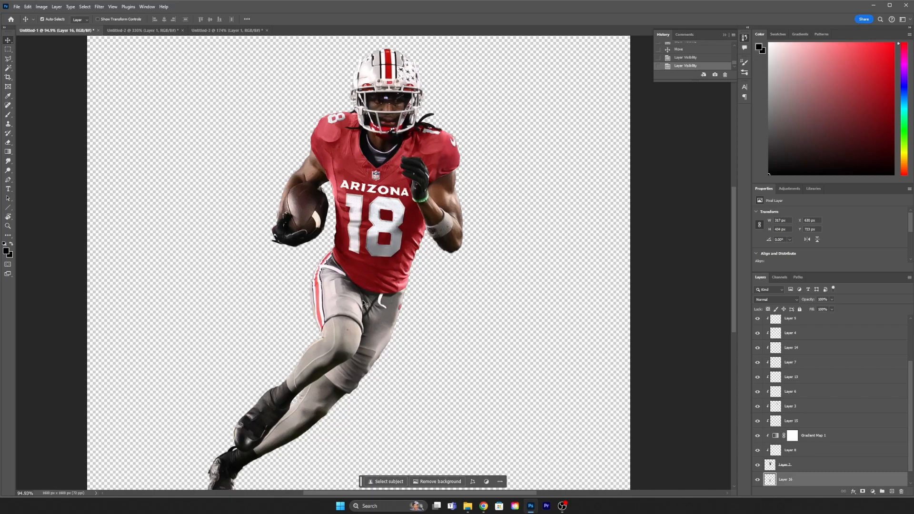
scroll(371, 301, "up", 4)
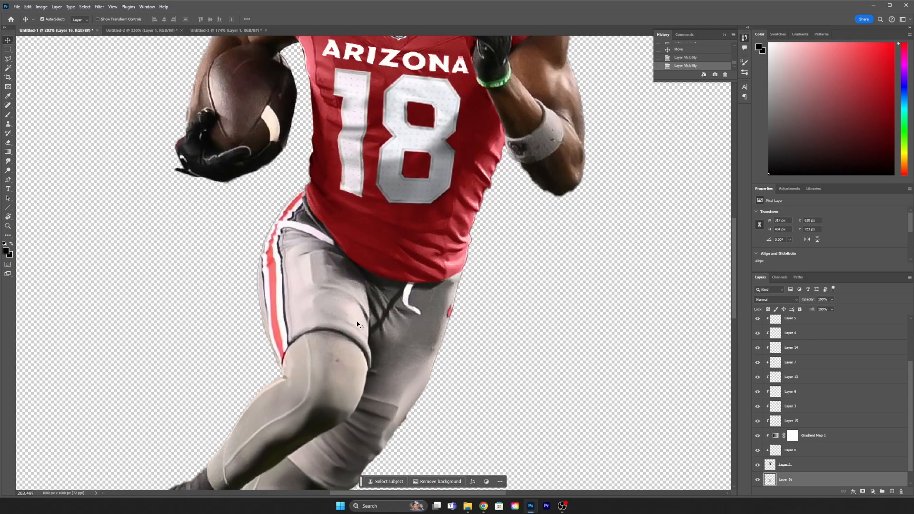
scroll(371, 313, "down", 4)
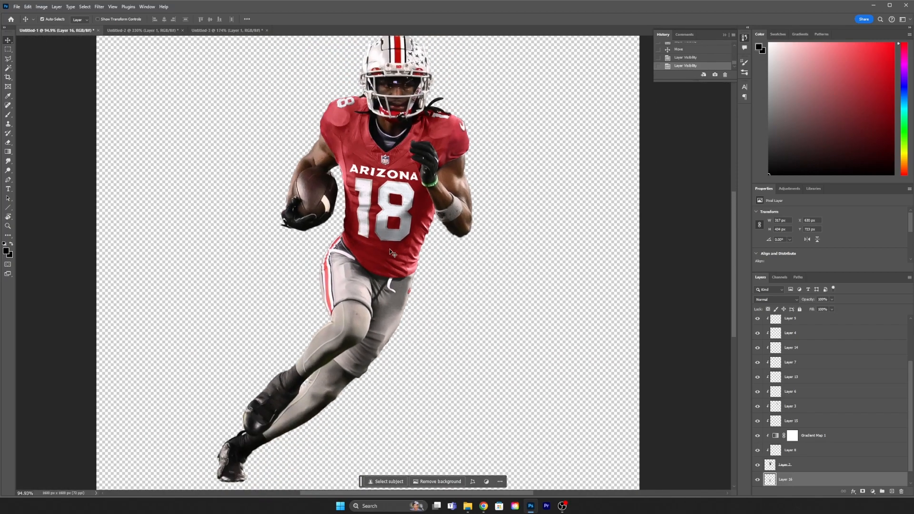
scroll(389, 260, "up", 2)
left_click(396, 267)
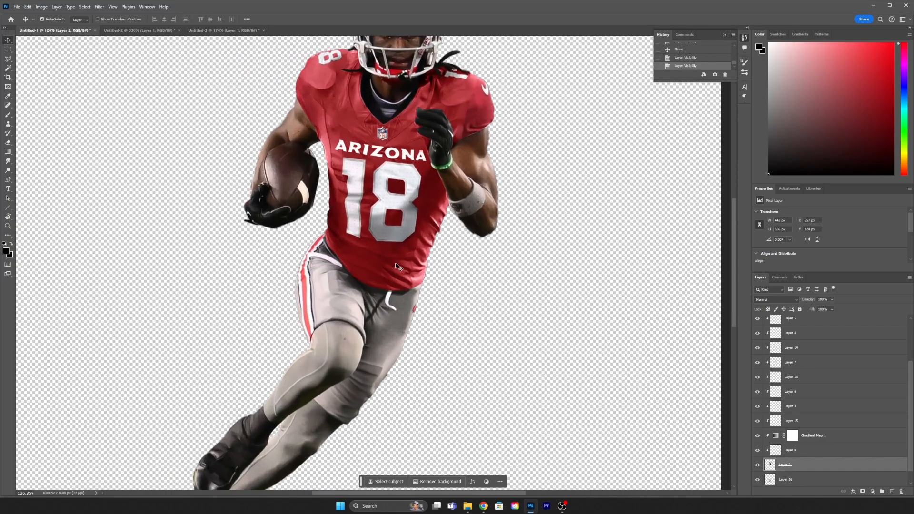
left_click(839, 441)
scroll(381, 151, "down", 2)
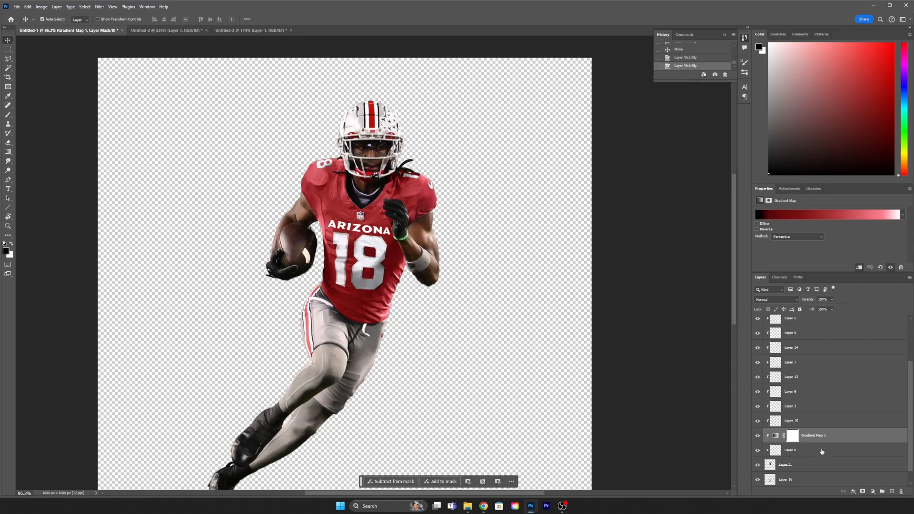
left_click(819, 480)
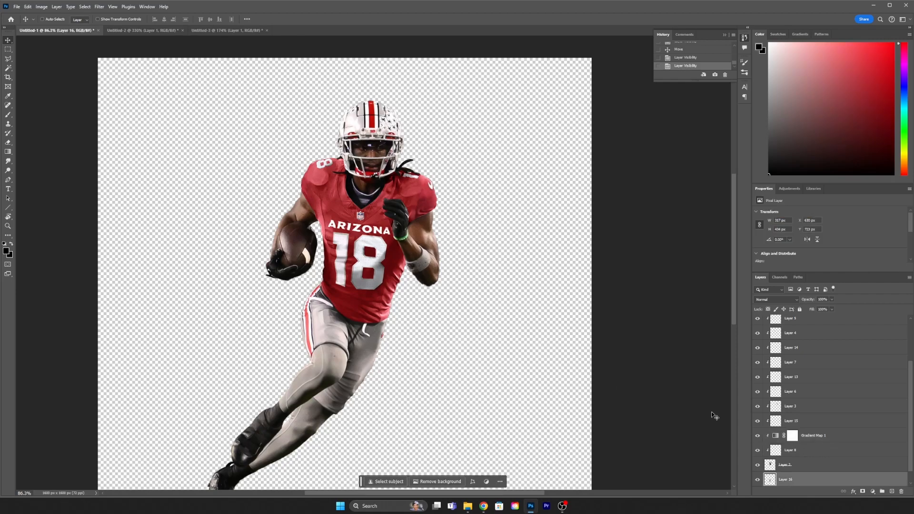
key("ctrl+v")
- Clip the duplicated gradient map to the shorts layer with a clipping mask
scroll(343, 347, "up", 5)
scroll(343, 347, "up", 2)
right_click(829, 482)
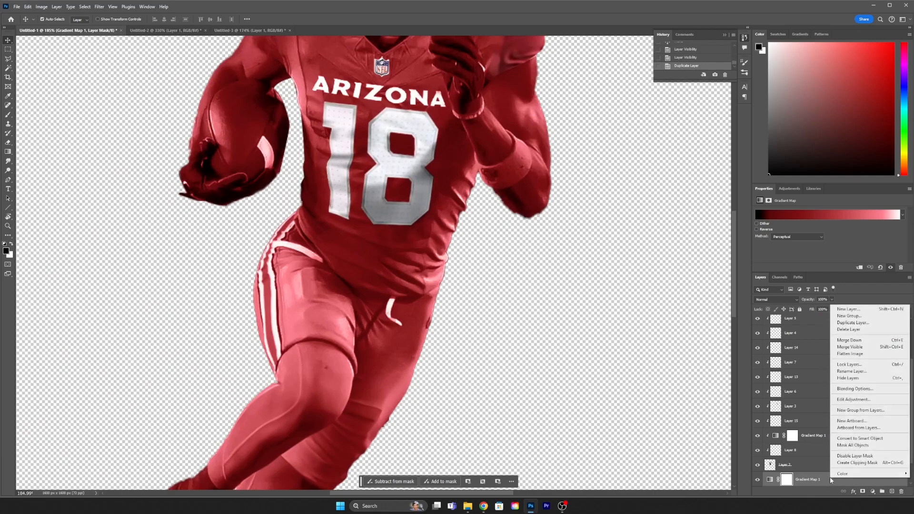
left_click(858, 463)
scroll(408, 280, "down", 6)
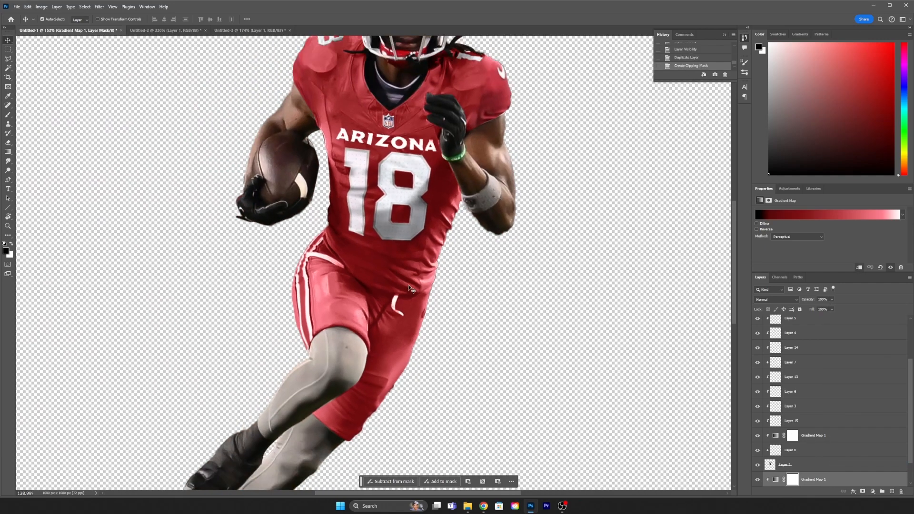
- Darken the shorts' gradient map by moving its mid red stop to about 61 and its light pink stop to 91
scroll(388, 294, "up", 3)
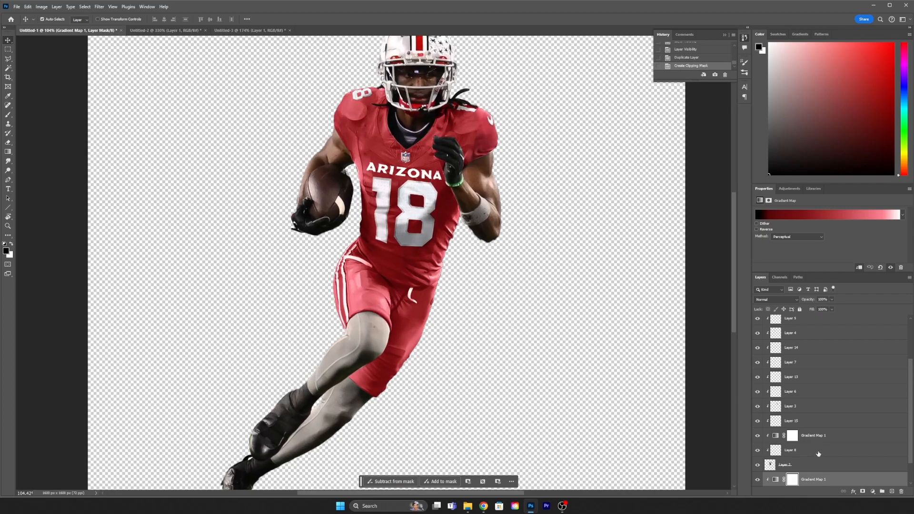
left_click(816, 217)
left_click_drag(704, 228, 709, 228)
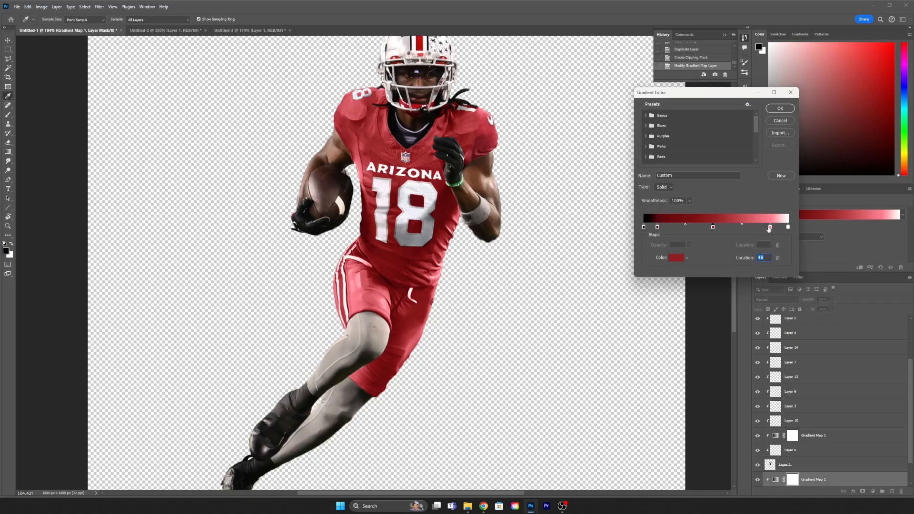
left_click_drag(772, 229, 777, 231)
left_click_drag(716, 228, 735, 228)
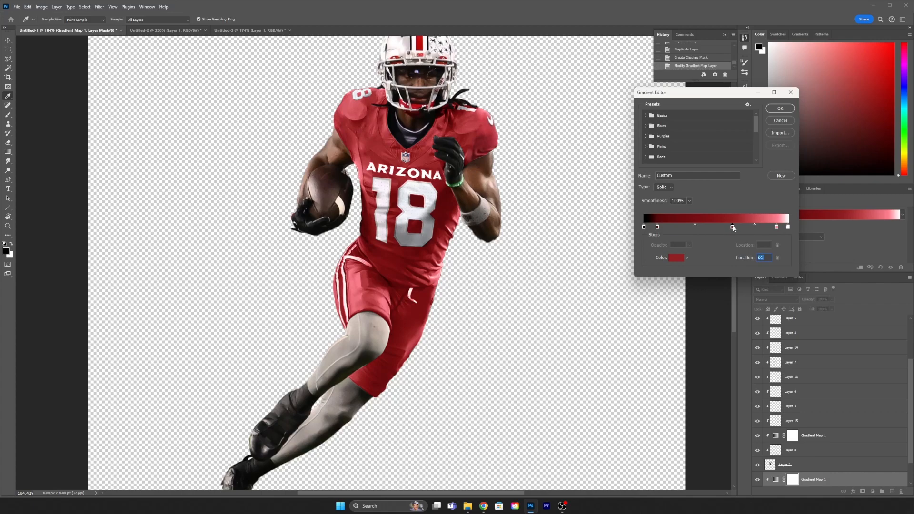
left_click_drag(656, 228, 661, 228)
left_click_drag(734, 230, 734, 229)
mouse_move(777, 228)
left_mouse_down()
mouse_move(785, 228)
mouse_move(776, 228)
left_mouse_up()
left_click(780, 110)
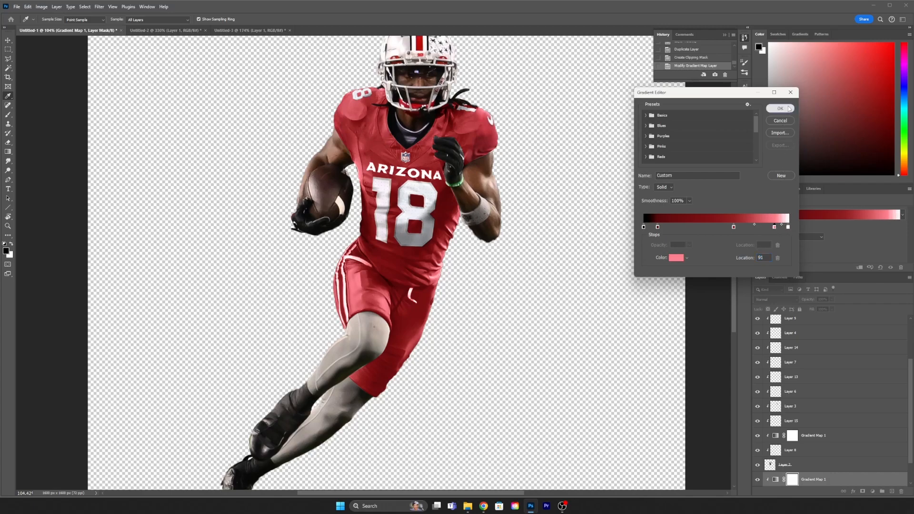
- Compare the recoloured shorts with the original player photo in the Untitled-2 document
scroll(285, 282, "down", 6)
scroll(339, 269, "up", 8)
scroll(313, 298, "up", 4)
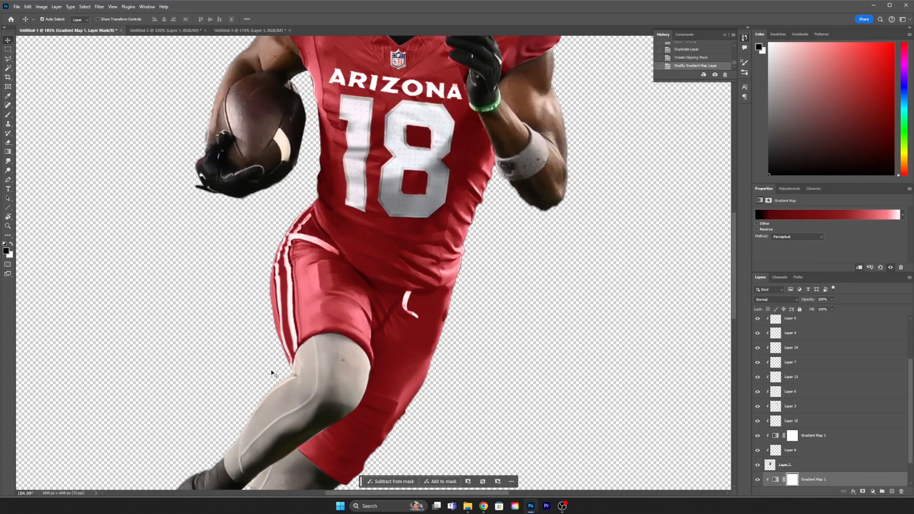
left_click(162, 31)
scroll(309, 233, "down", 8)
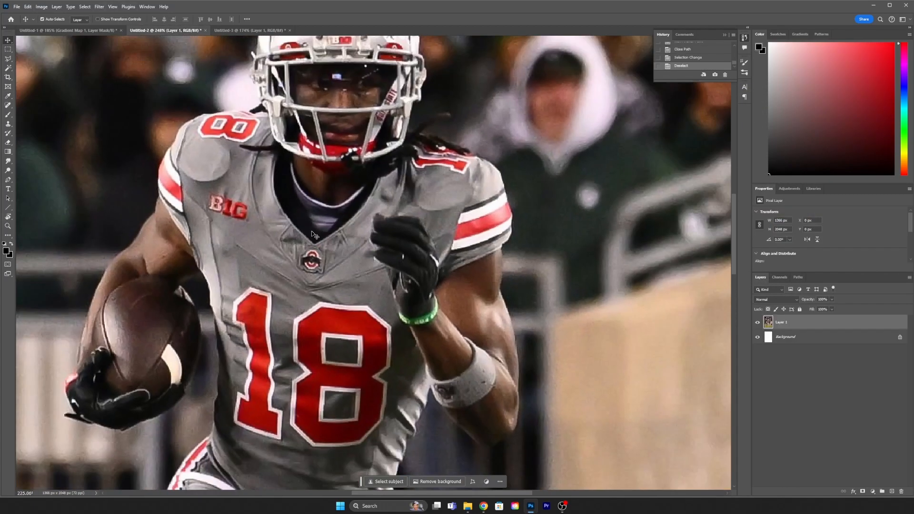
left_click(70, 31)
- Select the striped side panel of the shorts, from the hip down to the knee, with the Polygonal Lasso
scroll(301, 284, "up", 3)
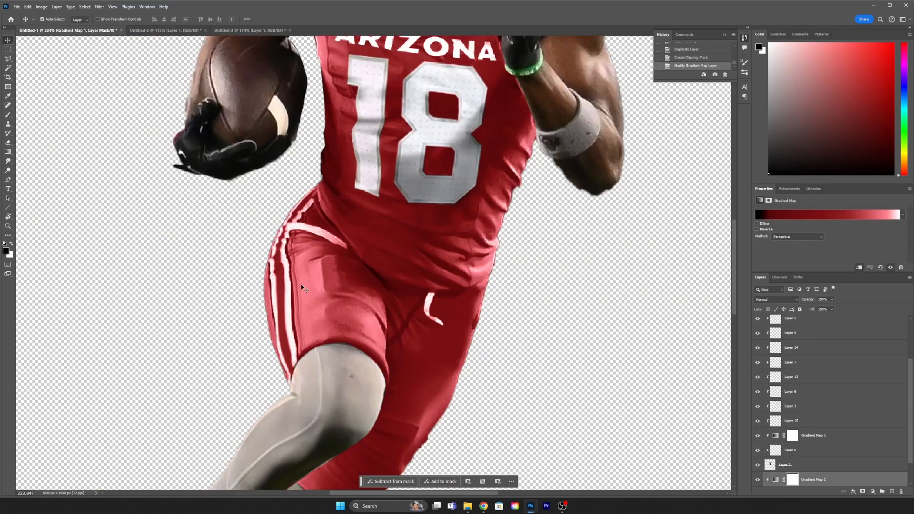
key("l")
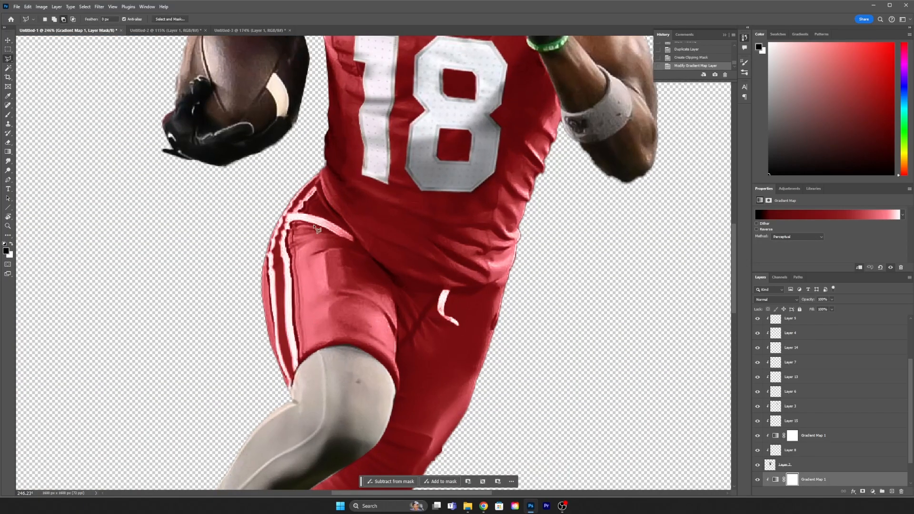
left_click(318, 173)
left_click(299, 185)
left_click(273, 210)
left_click(267, 238)
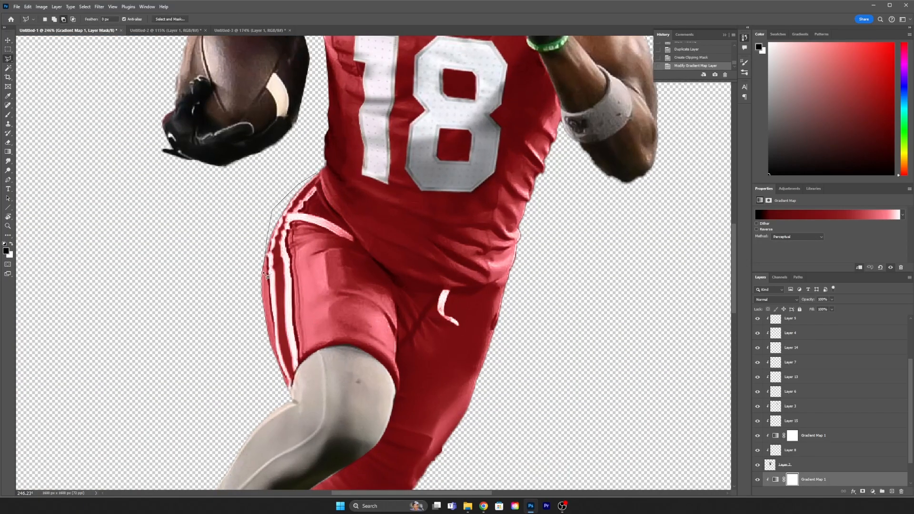
left_click(278, 362)
left_click(303, 340)
left_click(301, 286)
left_click(296, 233)
left_click(322, 177)
scroll(314, 225, "down", 3)
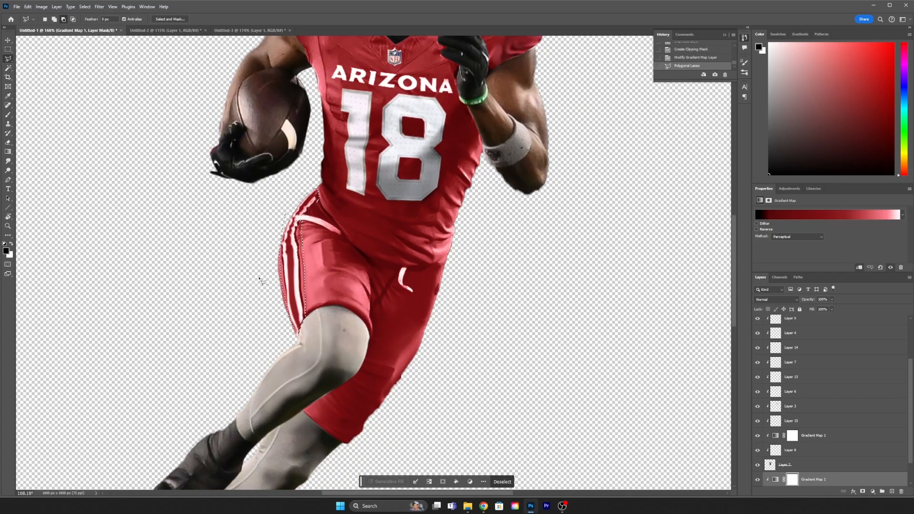
scroll(314, 272, "up", 4)
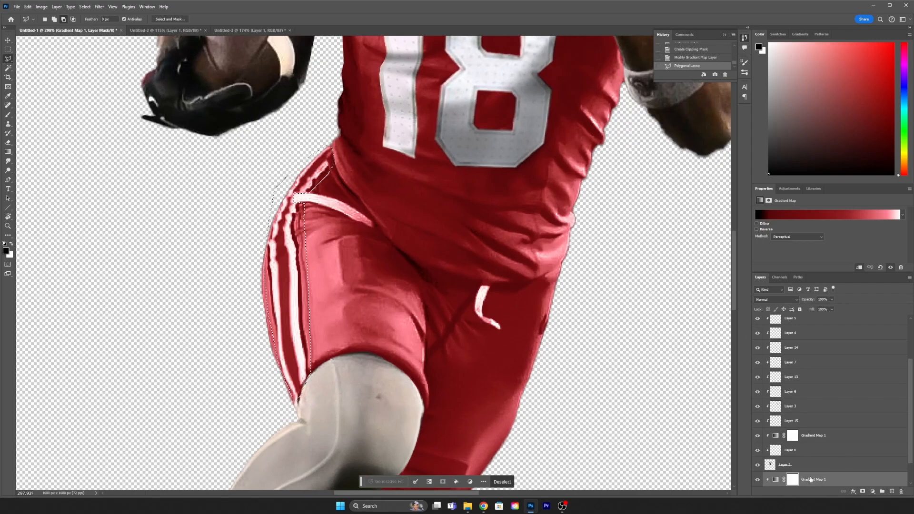
- Replace the selected striped side panel of the shorts using Generative Fill with the prompt "remove patch"
key("v")
key("ctrl+j")
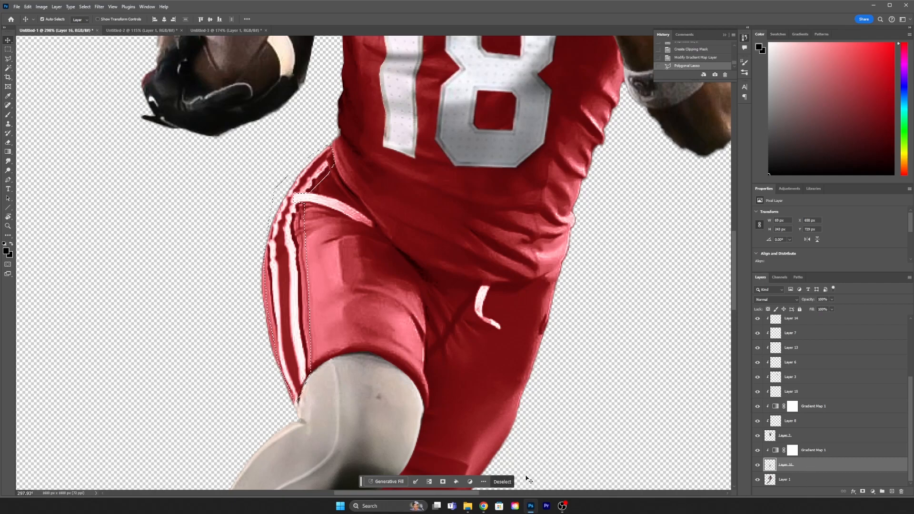
left_click(387, 481)
type("remove patch")
key("Return")
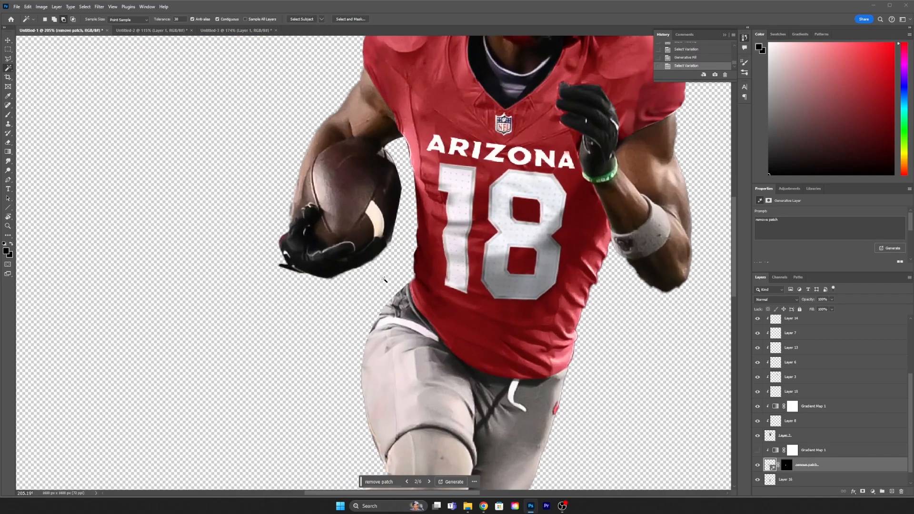
- Merge the "remove patch" generative layer down into the shorts layer
scroll(384, 279, "up", 2)
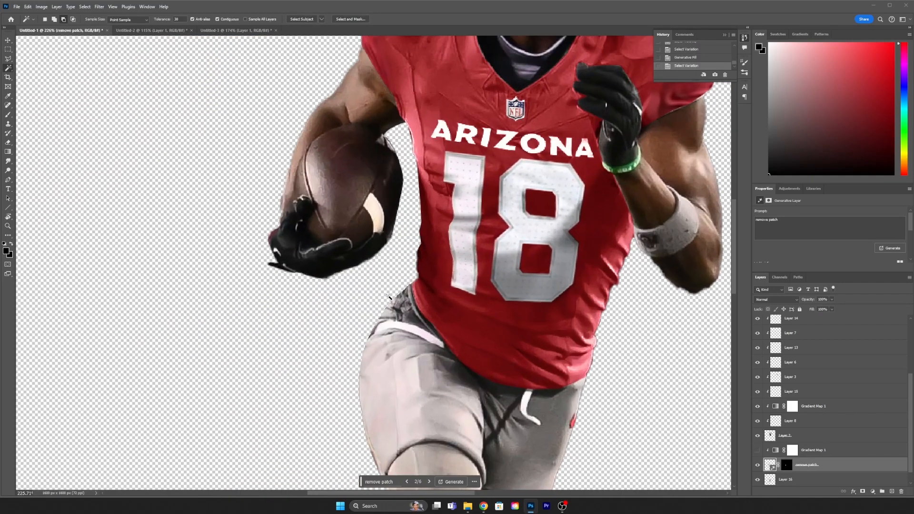
scroll(413, 305, "down", 10)
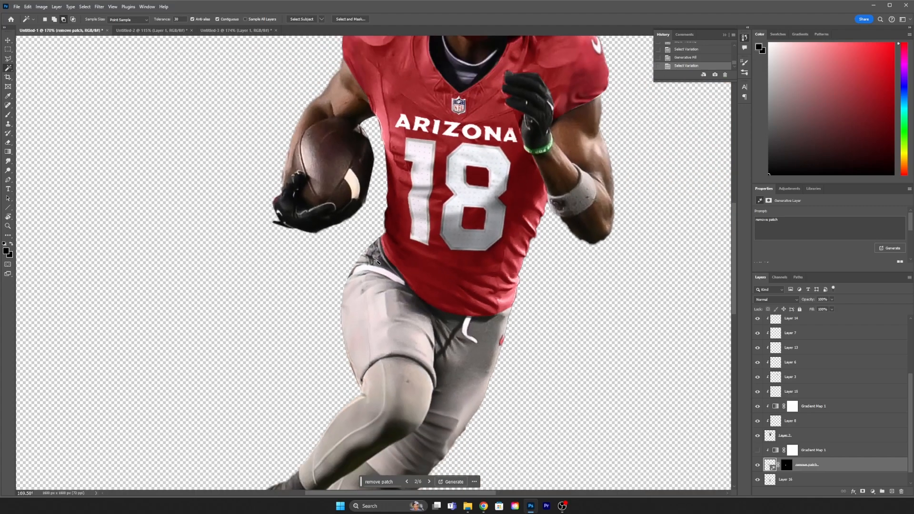
scroll(368, 260, "up", 10)
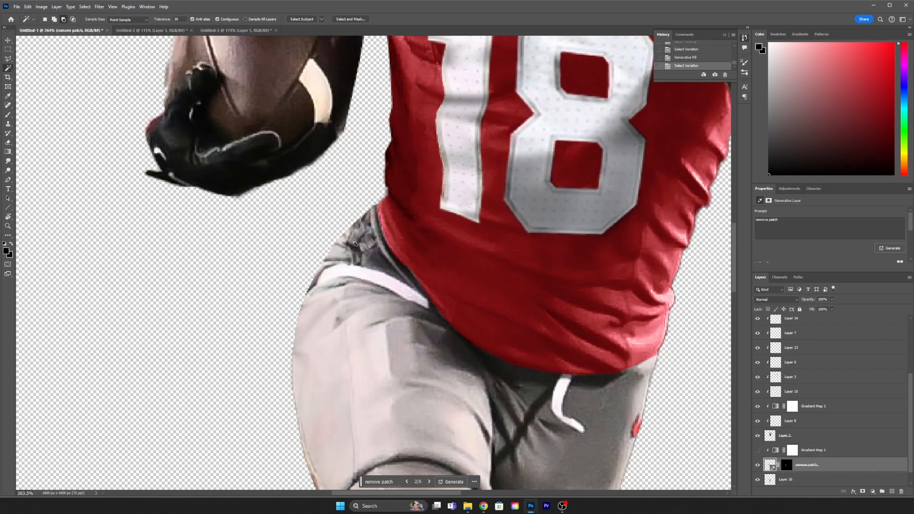
right_click(829, 465)
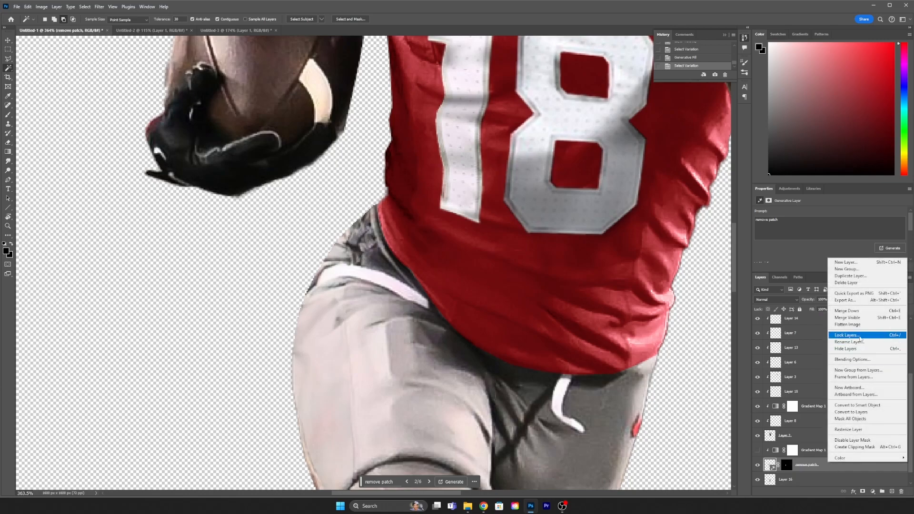
left_click(852, 312)
- Cover the garbled dark texture on the hip above the white trim with clean grey fabric using the Clone Stamp
key("s")
scroll(390, 255, "up", 4)
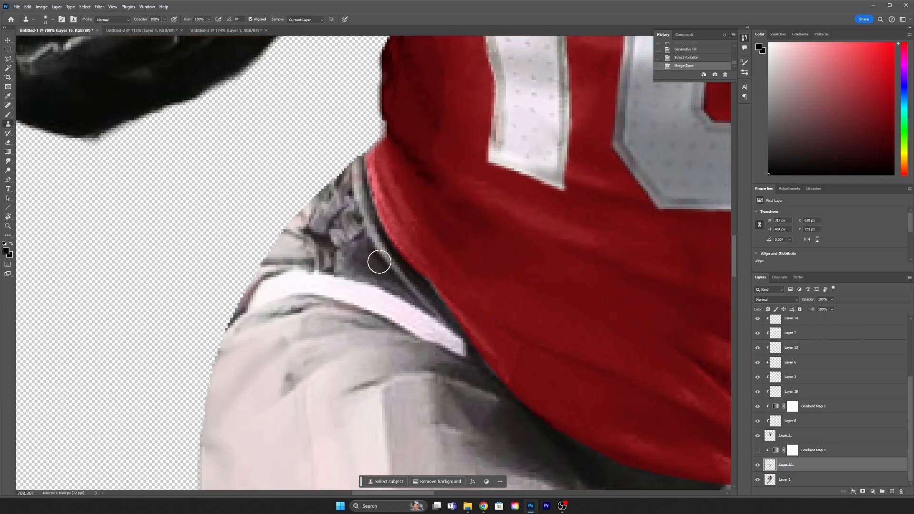
left_click(362, 265, "alt")
mouse_move(341, 262)
left_mouse_down()
mouse_move(365, 264)
mouse_move(352, 239)
mouse_move(323, 236)
mouse_move(356, 248)
left_mouse_up()
left_click(368, 262, "alt")
left_click(284, 252, "alt")
mouse_move(298, 237)
left_mouse_down()
mouse_move(290, 233)
mouse_move(306, 239)
left_mouse_up()
left_click_drag(309, 249, 319, 255)
key("ctrl+z")
left_click(304, 220, "alt")
left_click_drag(294, 304, 298, 311)
key("ctrl+z")
left_click(251, 357, "alt")
mouse_move(293, 251)
left_mouse_down()
mouse_move(289, 235)
mouse_move(319, 204)
left_mouse_up()
left_click(257, 326, "alt")
scroll(319, 203, "down", 3)
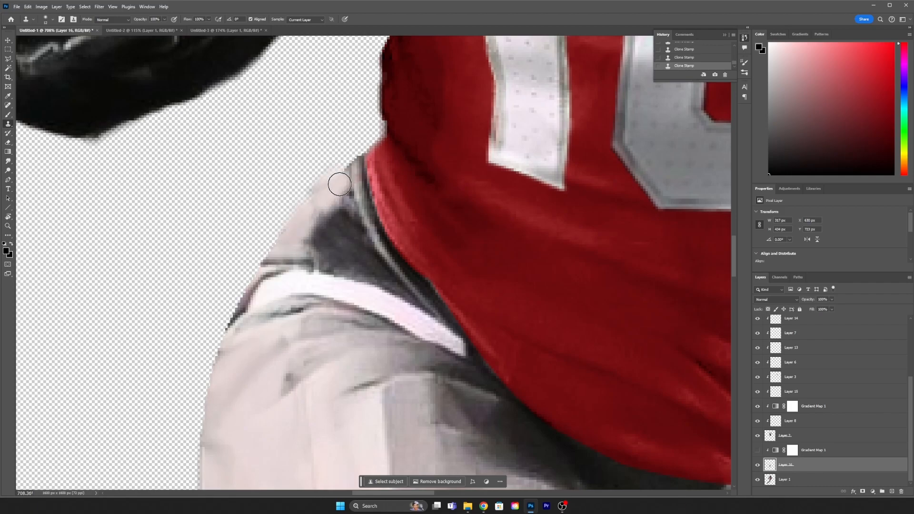
- Clone light fabric over the remaining dark patch between the hip and the jersey's lower edge
scroll(393, 197, "down", 4)
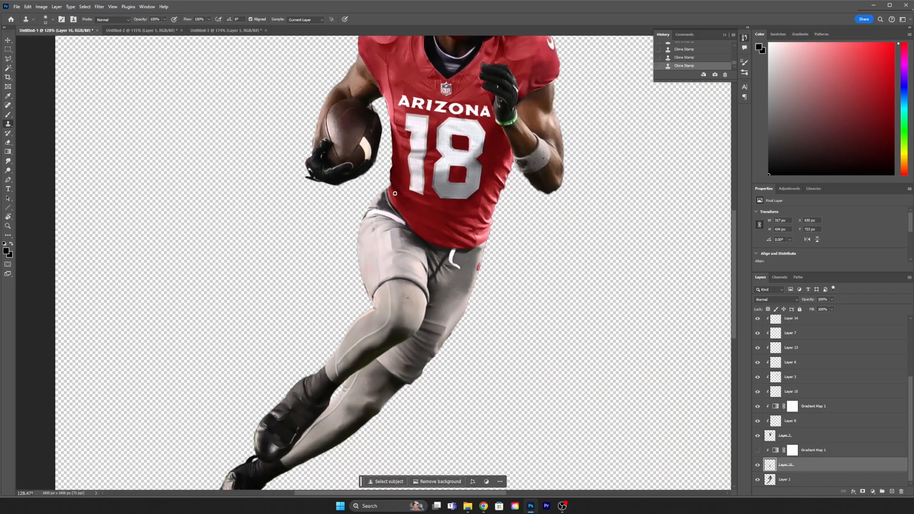
scroll(398, 202, "down", 3)
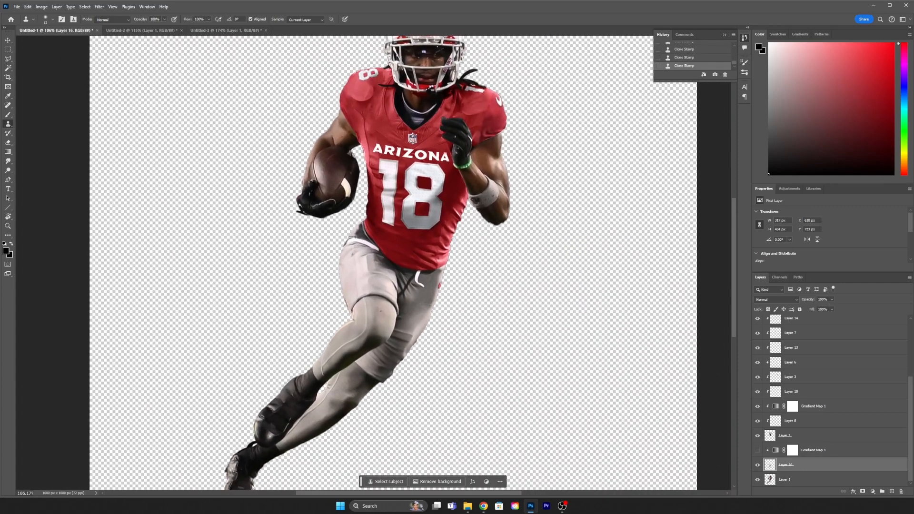
scroll(368, 216, "up", 5)
scroll(368, 216, "up", 4)
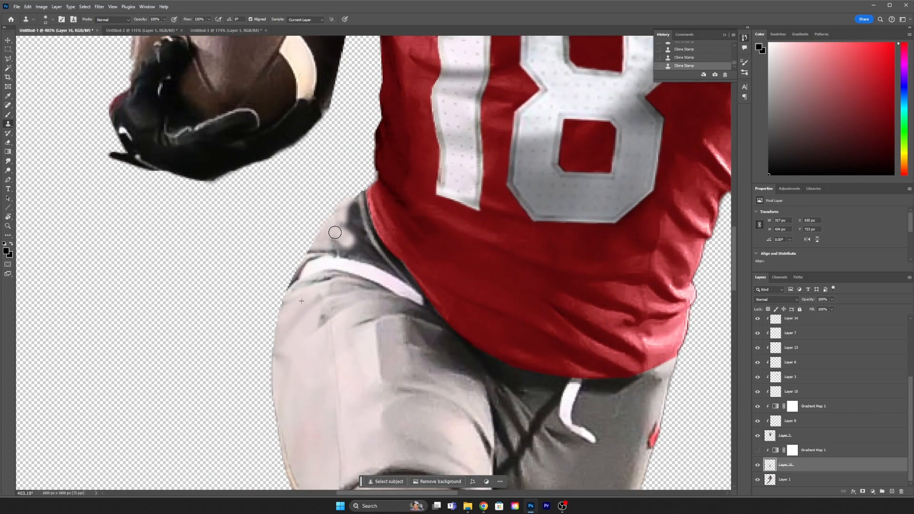
mouse_move(355, 210)
left_mouse_down()
mouse_move(336, 261)
mouse_move(307, 297)
mouse_move(340, 245)
mouse_move(351, 254)
mouse_move(355, 232)
left_mouse_up()
left_click(352, 218)
left_click(313, 282, "alt")
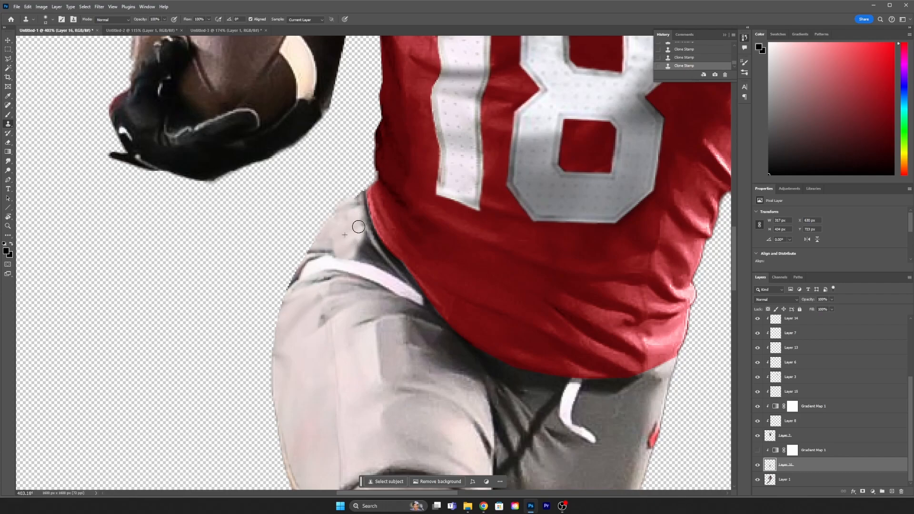
- Check the hip retouch against the whole figure and undo the last clone stroke on the shorts
scroll(357, 227, "down", 8)
scroll(370, 271, "up", 6)
left_click(373, 285, "alt")
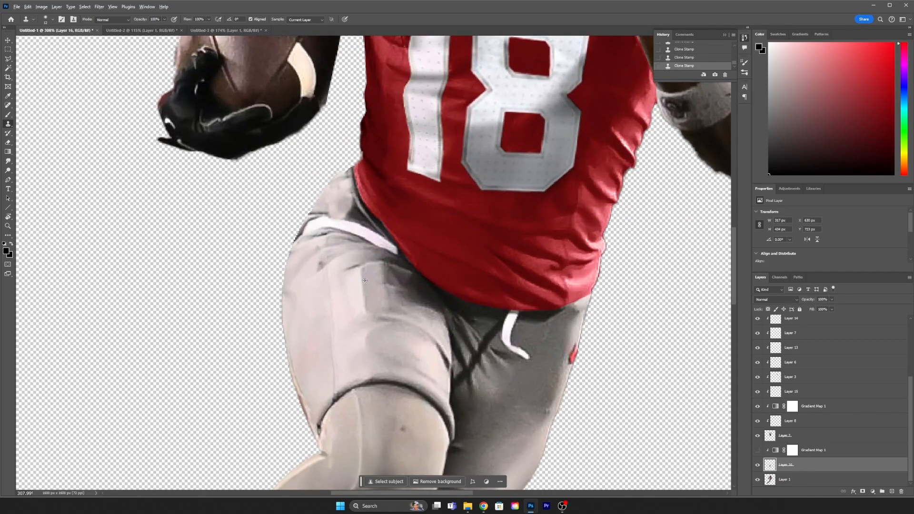
scroll(381, 210, "down", 8)
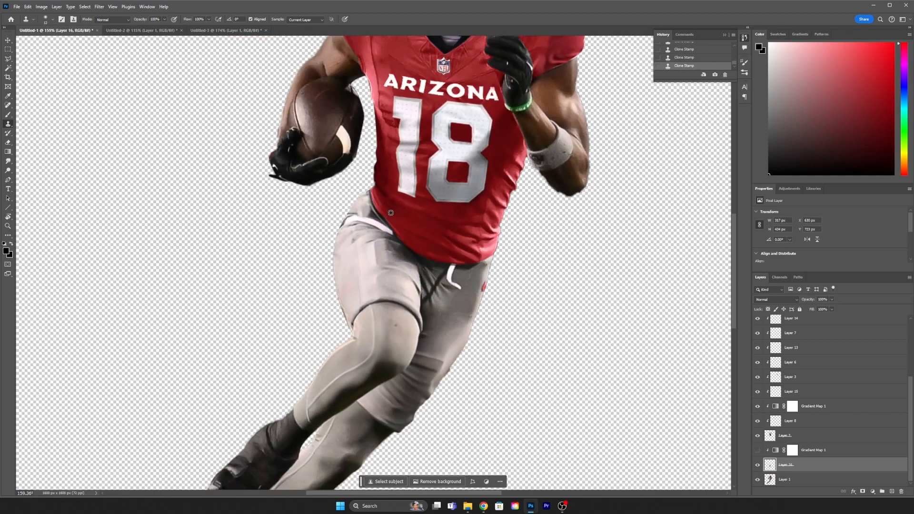
left_click_drag(440, 195, 399, 270)
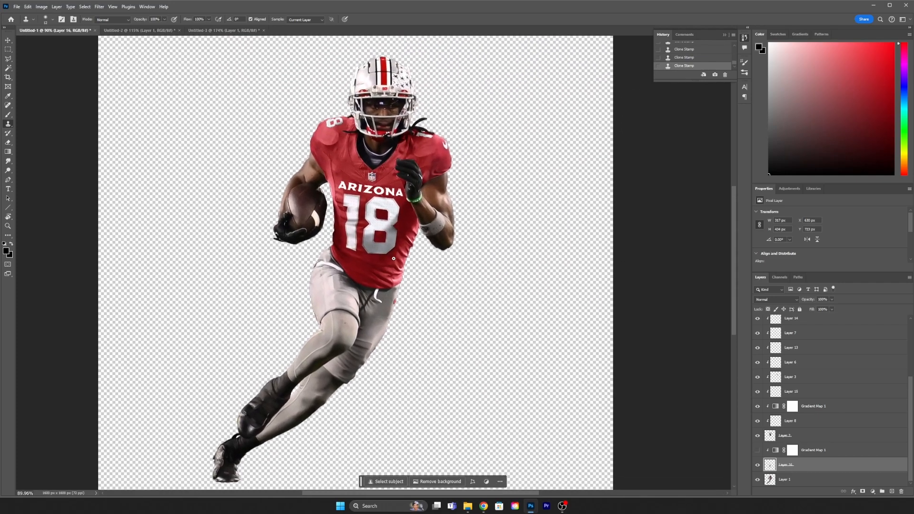
scroll(308, 294, "up", 8)
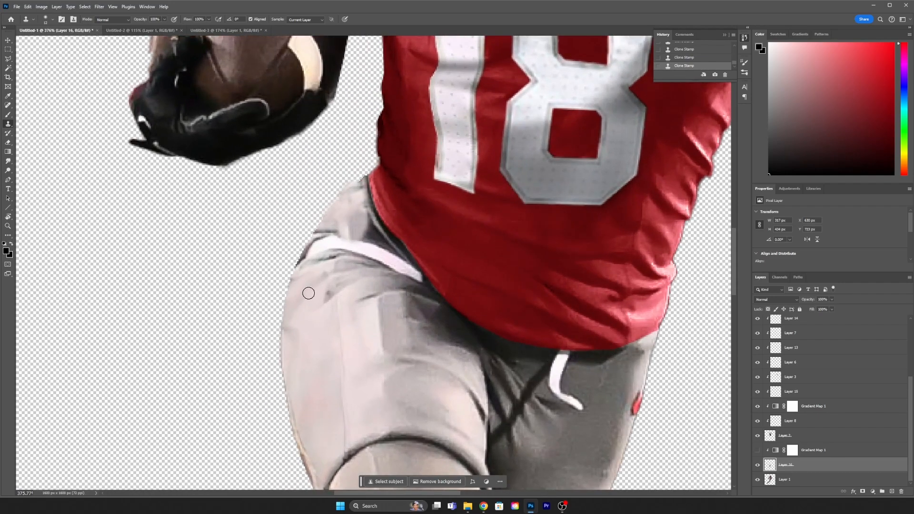
key("ctrl+z")
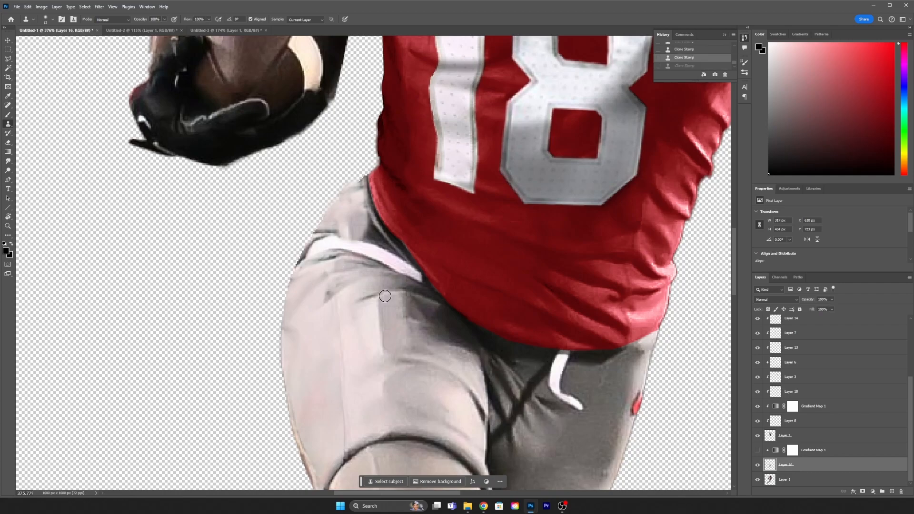
- Load the shorts layer's outline as a selection and clone fabric over the outer hip edge around the white trim
left_click(769, 466, "ctrl")
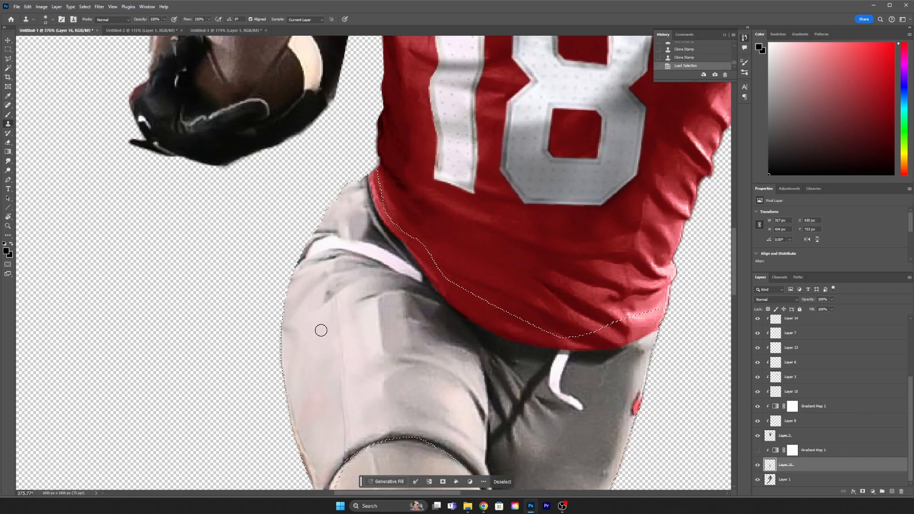
mouse_move(297, 295)
left_mouse_down()
mouse_move(301, 250)
mouse_move(328, 261)
left_mouse_up()
left_click(301, 309, "alt")
left_click(305, 297, "alt")
mouse_move(323, 226)
left_mouse_down()
mouse_move(334, 224)
mouse_move(319, 230)
mouse_move(334, 239)
left_mouse_up()
scroll(368, 221, "down", 5)
scroll(366, 235, "up", 8)
- Try cloning along the hip's white trim, and step back to before the last stroke
left_click(372, 251, "alt")
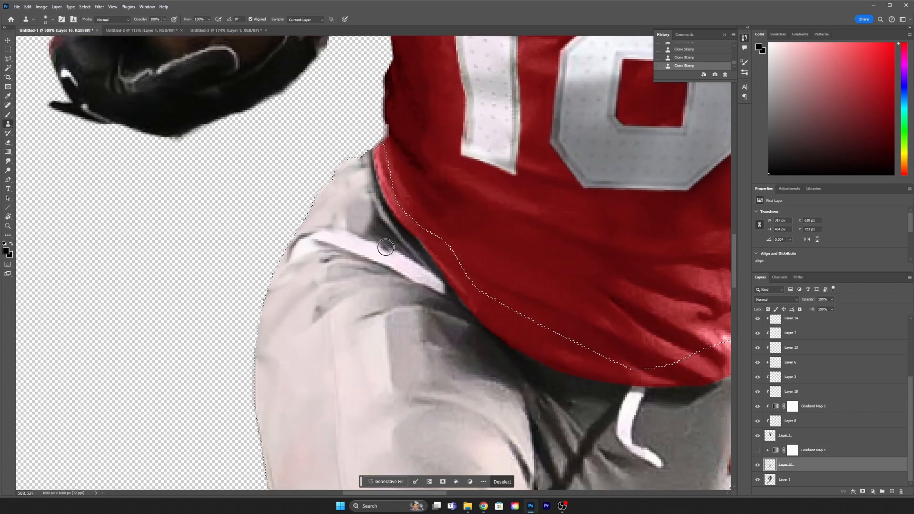
key("ctrl+z")
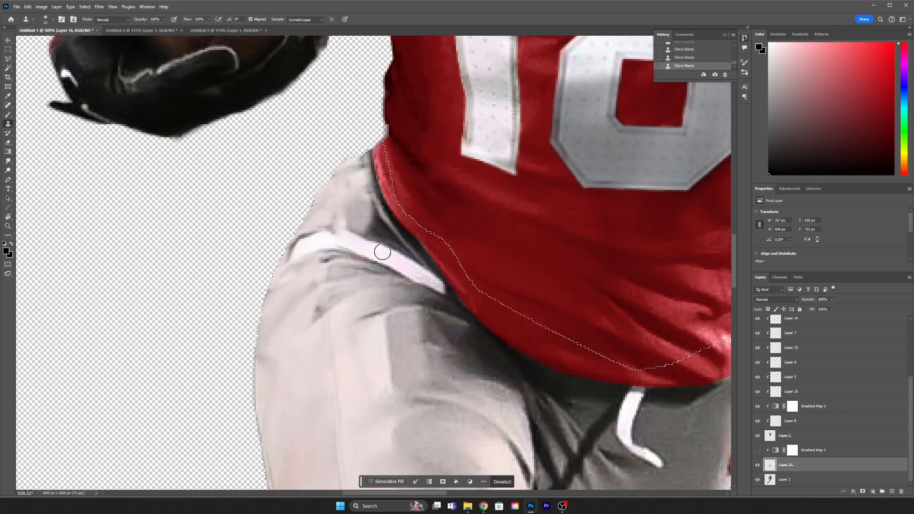
key("ctrl+z")
key("ctrl+z")
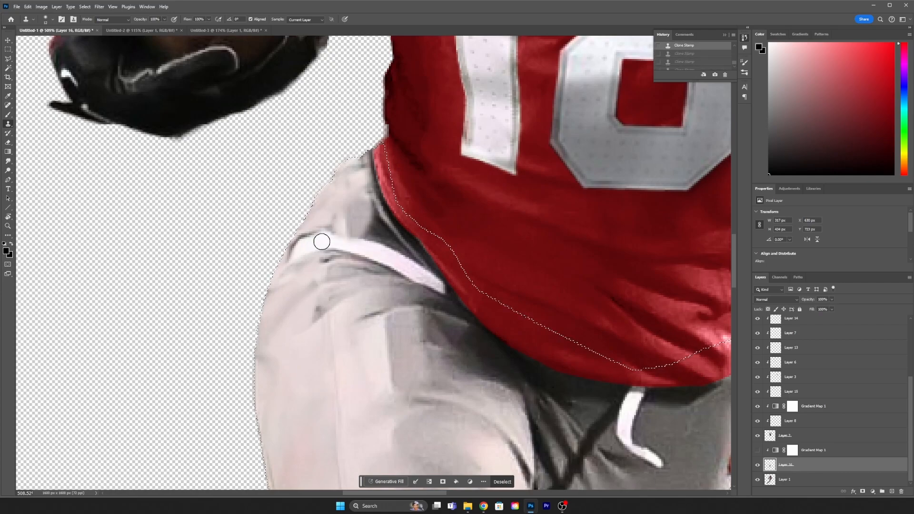
key("ctrl+shift+z")
key("ctrl+shift+z")
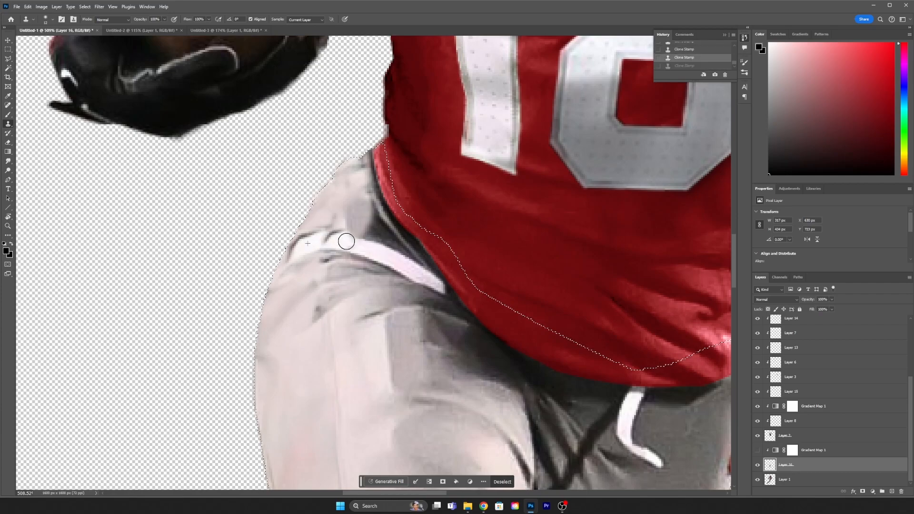
- Reduce the Clone Stamp brush size and clean up the upper edge of the white trim on the hip
scroll(347, 239, "up", 3)
right_click(368, 239)
left_click_drag(406, 256, 409, 257)
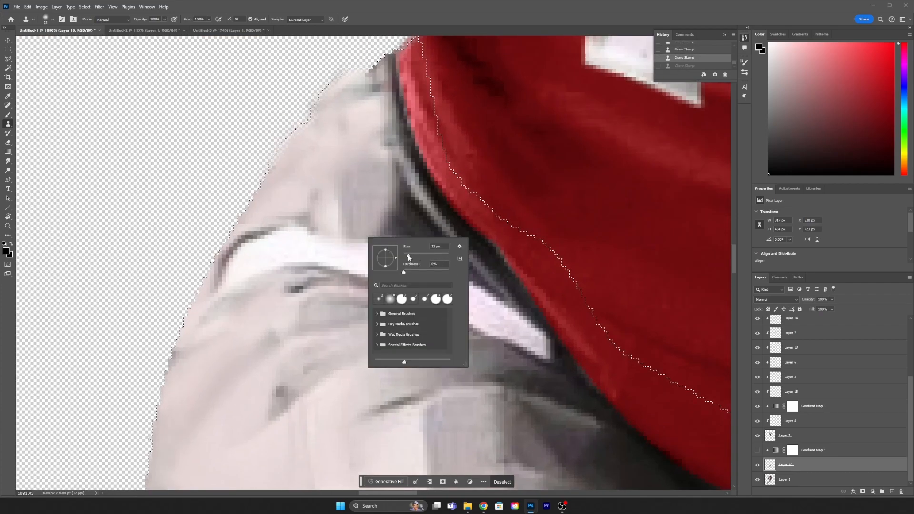
left_click(284, 248, "alt")
mouse_move(320, 239)
left_mouse_down()
mouse_move(341, 234)
mouse_move(370, 245)
left_mouse_up()
left_click(343, 252, "alt")
- Deselect the shorts outline and turn the shorts' gradient map layer back on
scroll(370, 245, "down", 10)
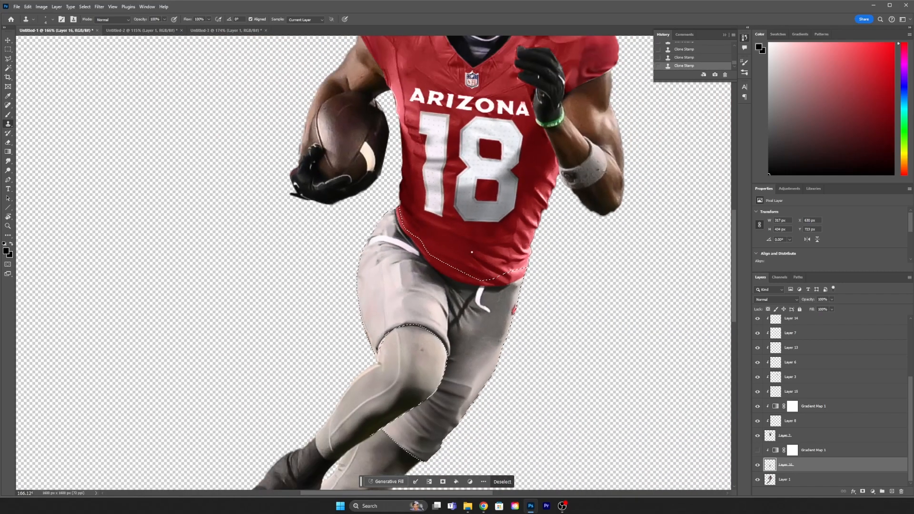
scroll(425, 244, "down", 3)
key("ctrl+d")
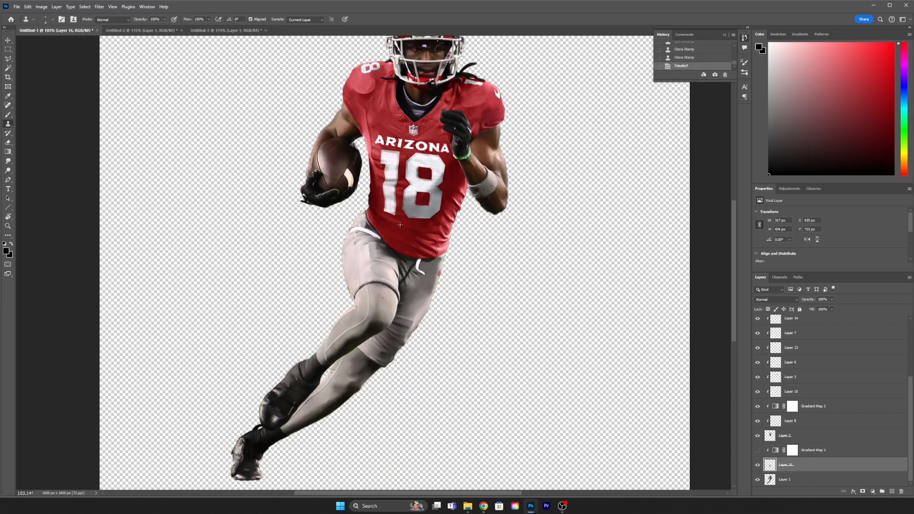
scroll(396, 226, "down", 5)
scroll(410, 239, "up", 5)
left_click_drag(411, 241, 391, 253)
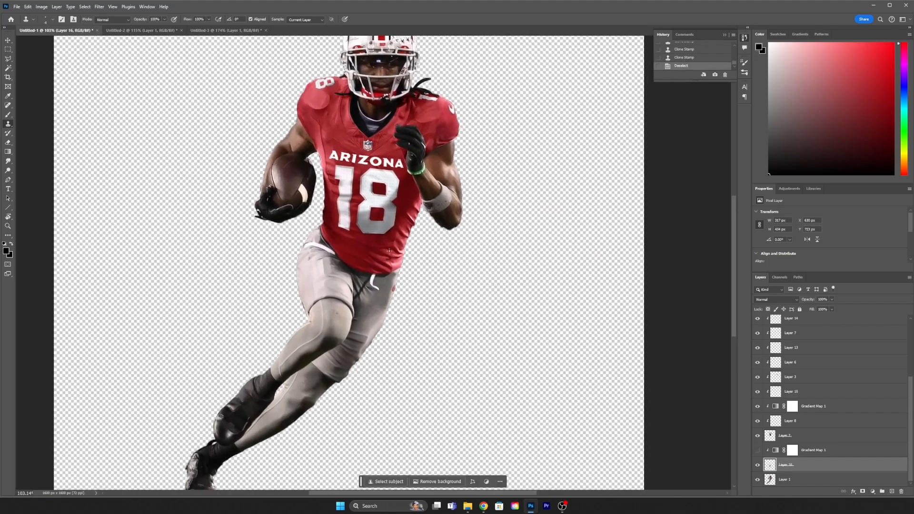
left_click(759, 450)
scroll(346, 240, "down", 3)
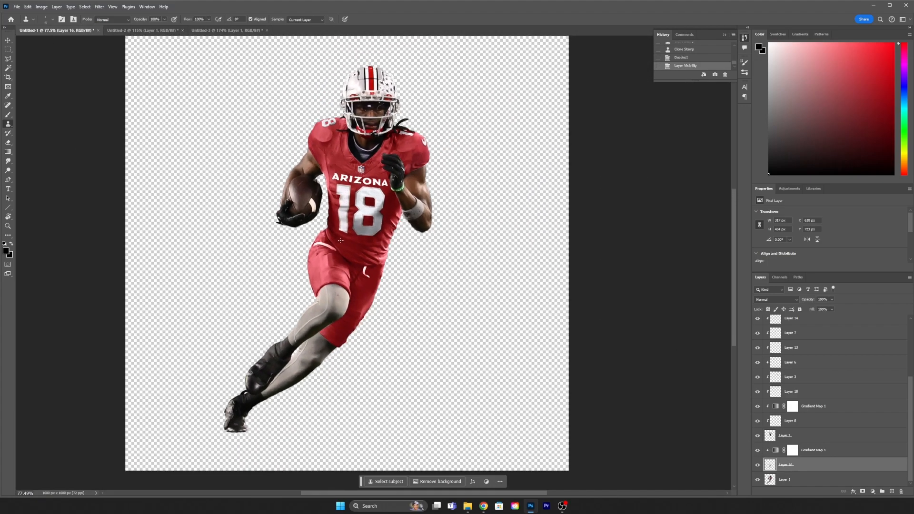
scroll(376, 245, "up", 4)
- Brighten the shorts' gradient map by moving its light pink stop to about 86
double_click(840, 452)
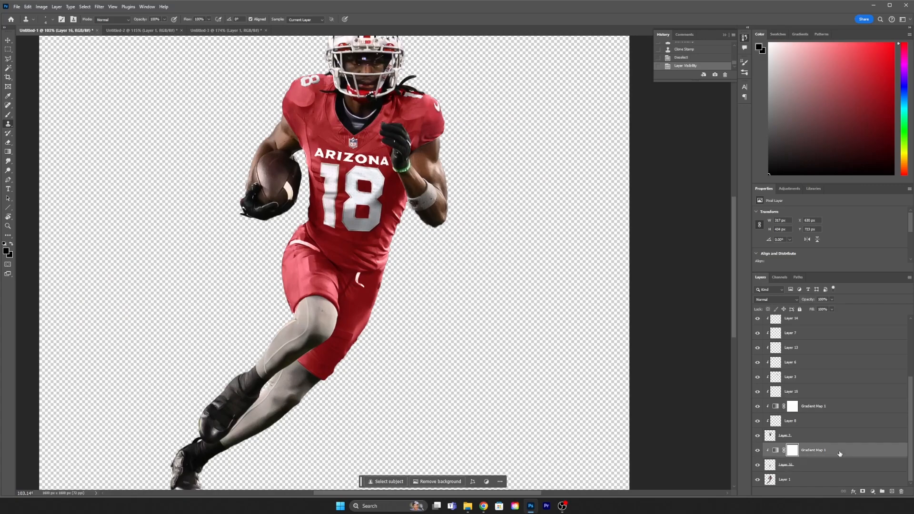
left_click(814, 315)
left_click(829, 215)
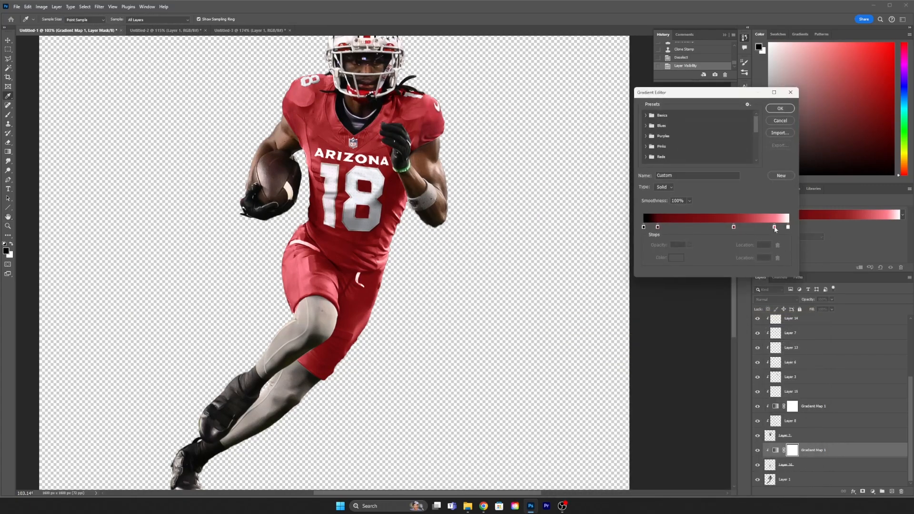
left_click_drag(775, 229, 769, 230)
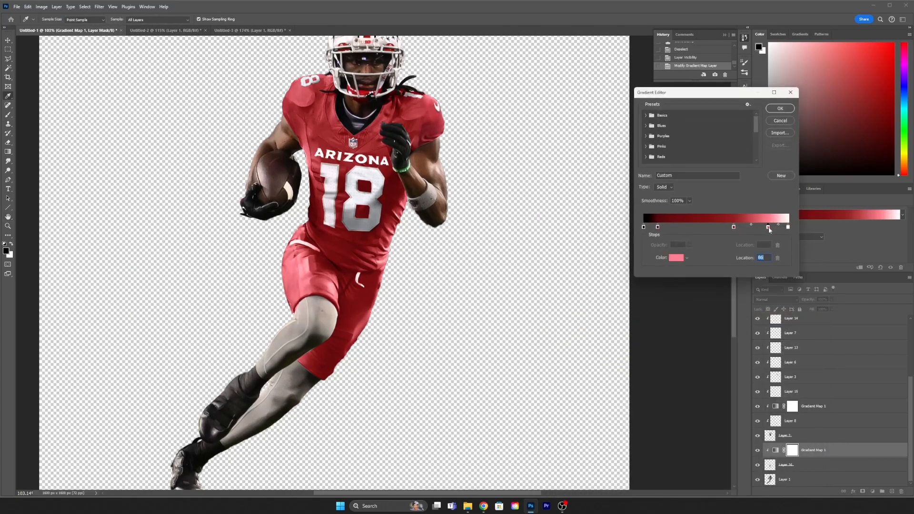
left_click(782, 109)
- Compare the recoloured shorts with the reference player's red pants in the Untitled-3 document
key("s")
scroll(235, 231, "down", 5)
left_click_drag(252, 236, 306, 238)
scroll(332, 259, "up", 14)
scroll(353, 263, "up", 8)
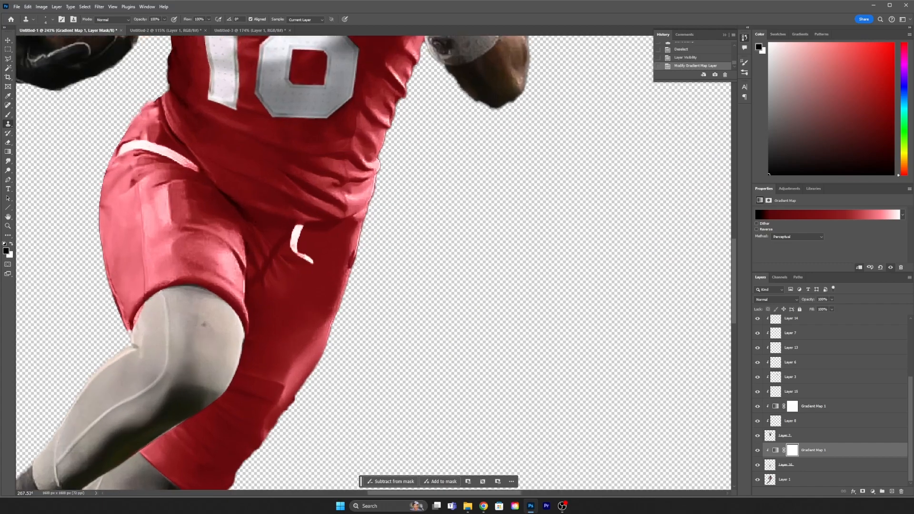
left_click(165, 30)
left_click(250, 30)
scroll(339, 259, "down", 10)
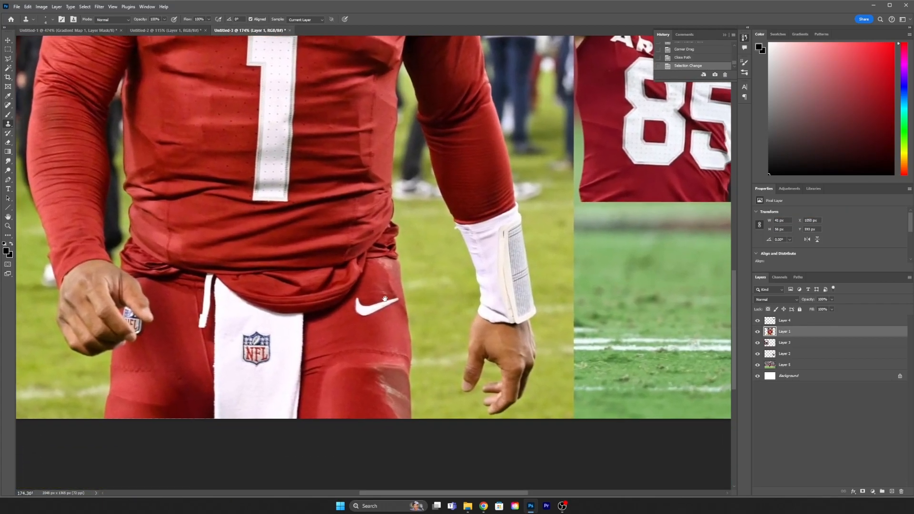
scroll(399, 288, "up", 7)
- Trace the white Nike swoosh on the reference player's pants with the Pen tool and make it a selection with 0 px feather
key("p")
left_click(410, 283)
left_click(341, 298)
left_click(330, 298)
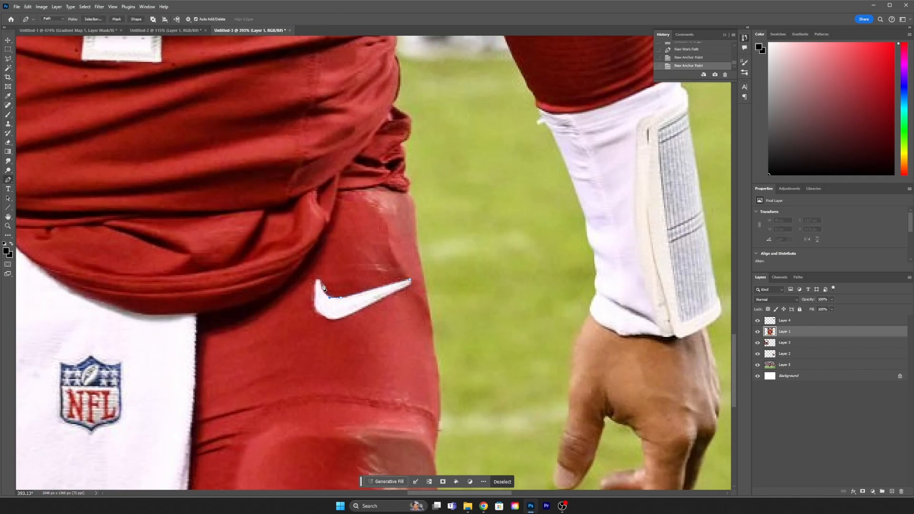
left_click(321, 278)
left_click(411, 284)
right_click(411, 282)
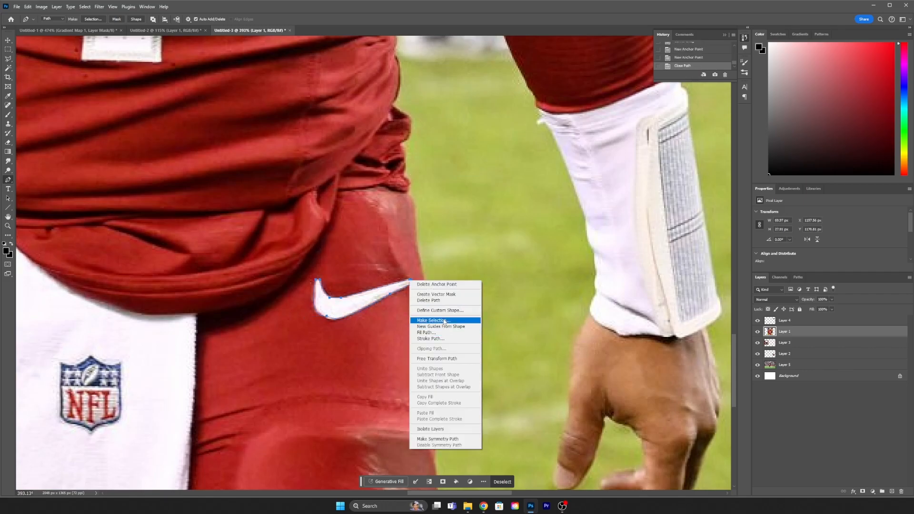
left_click(443, 322)
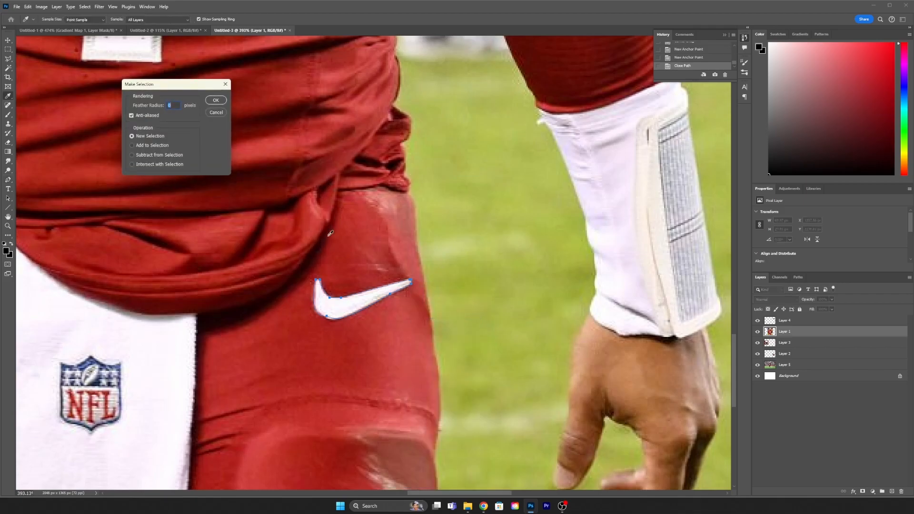
left_click(216, 100)
- Bring the selected swoosh into the Untitled-1 document and transform it smaller and rotated at the outer edge of the red shorts
key("v")
left_click_drag(362, 300, 236, 164)
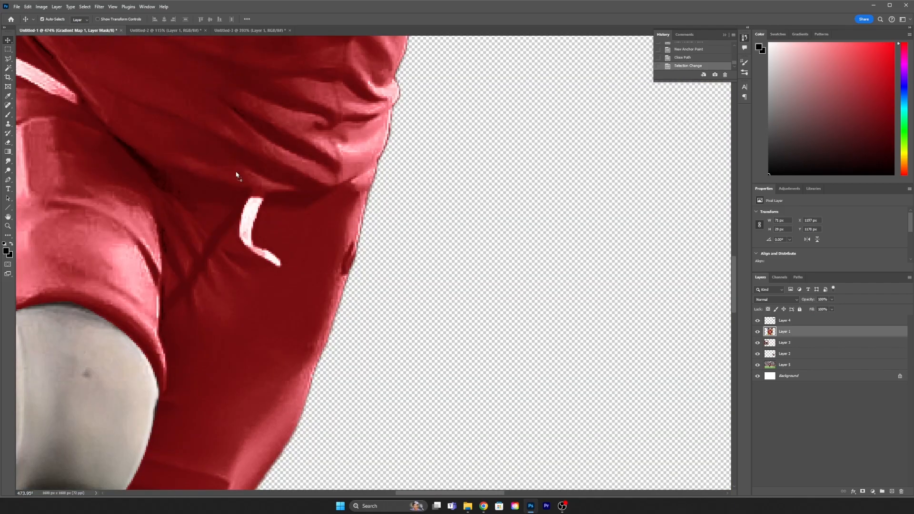
left_click_drag(362, 264, 378, 259)
key("ctrl+t")
left_click_drag(436, 229, 398, 257)
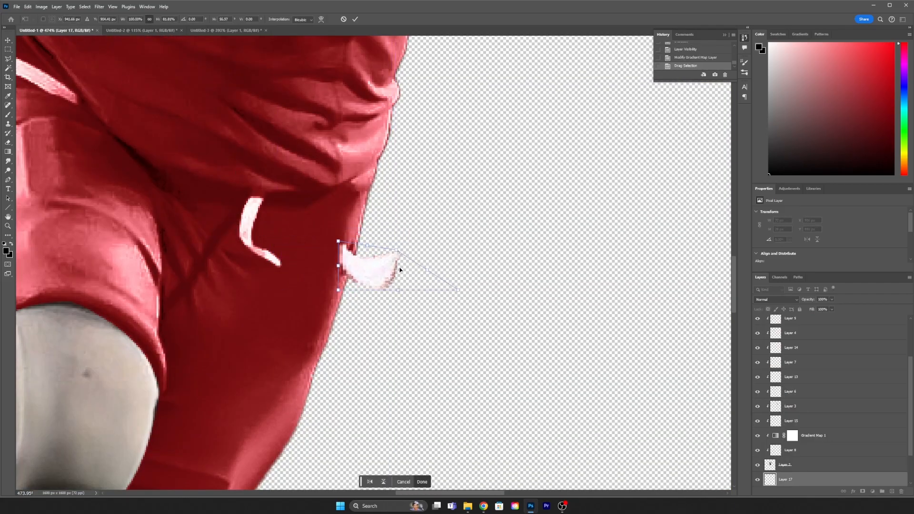
left_click_drag(460, 292, 372, 282)
left_click_drag(396, 250, 370, 245)
mouse_move(366, 261)
left_mouse_down()
mouse_move(399, 248)
mouse_move(353, 258)
mouse_move(361, 259)
left_mouse_up()
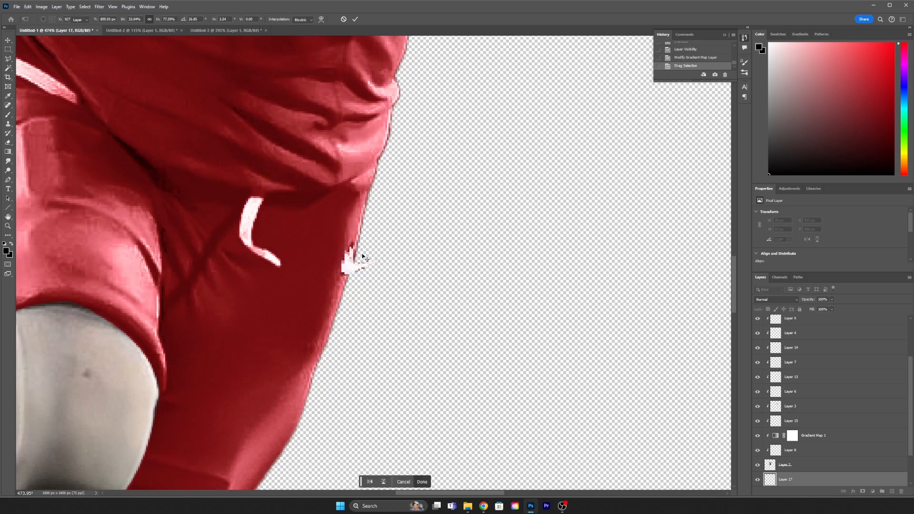
key("Return")
- Clip the swoosh layer to the shorts so it stays inside their outline
right_click(844, 482)
left_click_drag(806, 477, 811, 452)
right_click(812, 452)
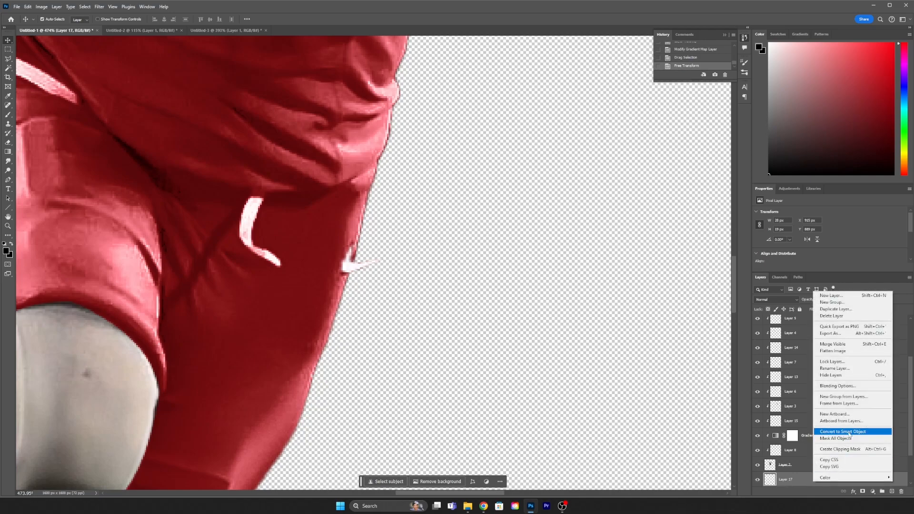
left_click(846, 452)
- Load the Layer 16 shorts outline as a selection, clone-stamp the shorts' edge around the swoosh, and deselect
scroll(375, 252, "up", 5)
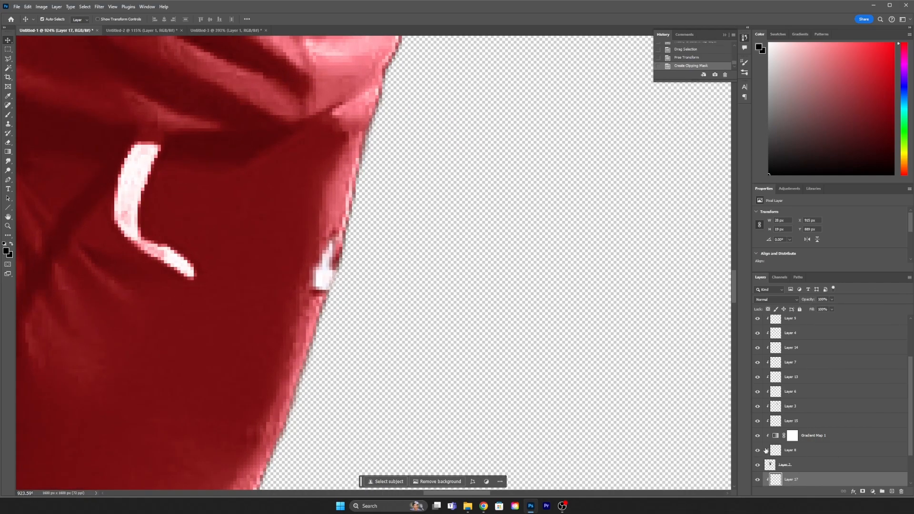
scroll(803, 458, "down", 2)
scroll(823, 480, "down", 1)
left_click(820, 467)
key("s")
left_click(775, 469, "ctrl")
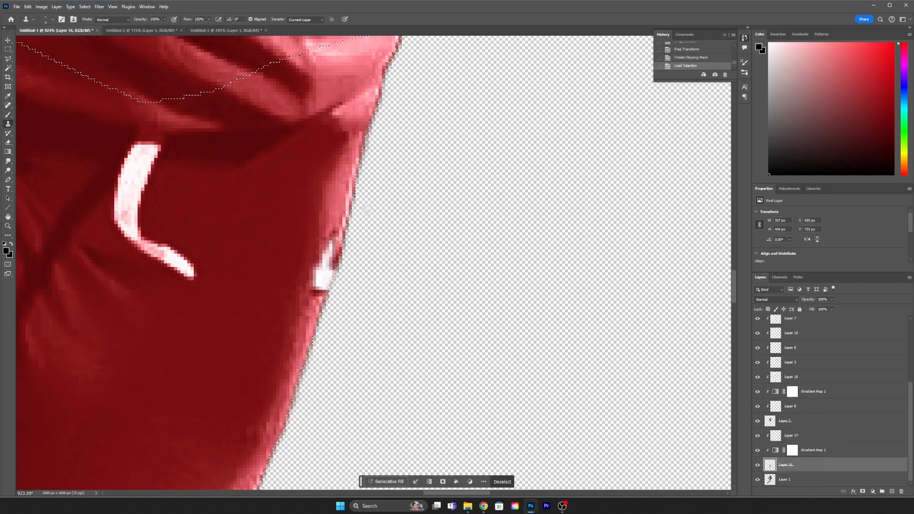
left_click(340, 195, "alt")
mouse_move(329, 248)
left_mouse_down()
mouse_move(328, 295)
mouse_move(317, 289)
mouse_move(325, 292)
mouse_move(330, 225)
mouse_move(341, 232)
mouse_move(339, 257)
left_mouse_up()
left_click(327, 223, "alt")
scroll(357, 225, "down", 6)
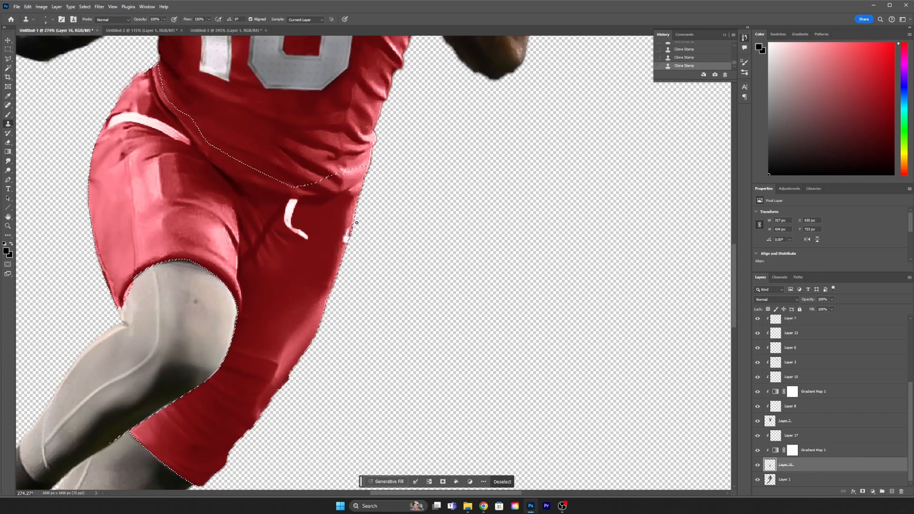
key("ctrl+d")
- Touch up the area above the white hip trim with the Clone Stamp, comparing the last stroke by undoing and redoing it
scroll(355, 248, "down", 5)
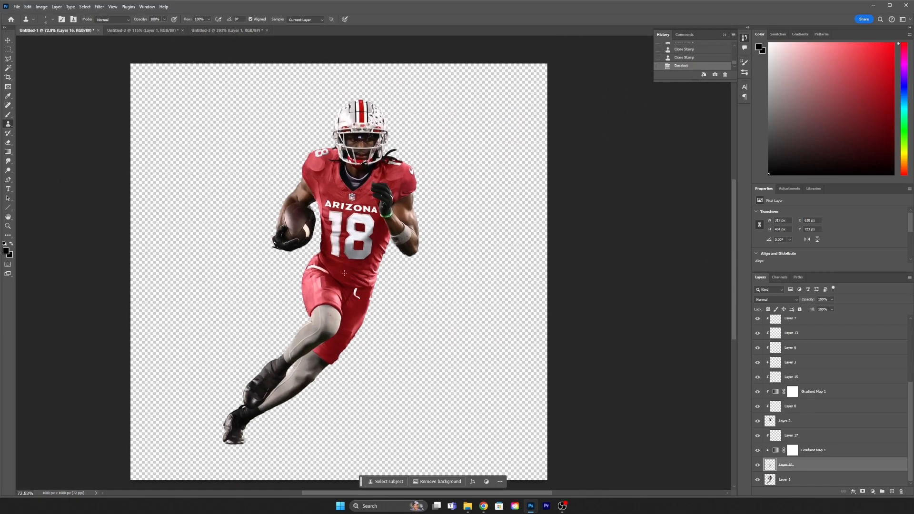
scroll(346, 271, "up", 5)
scroll(272, 283, "up", 2)
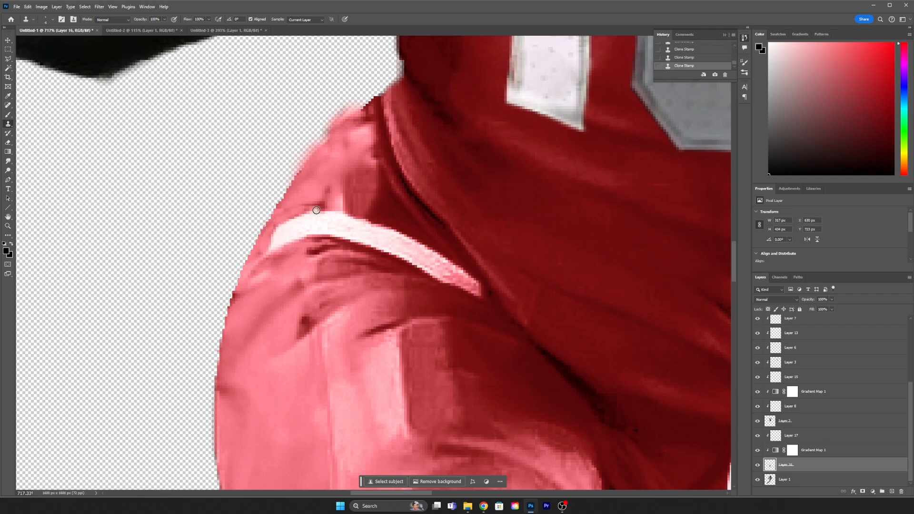
scroll(316, 212, "down", 5)
scroll(309, 218, "up", 4)
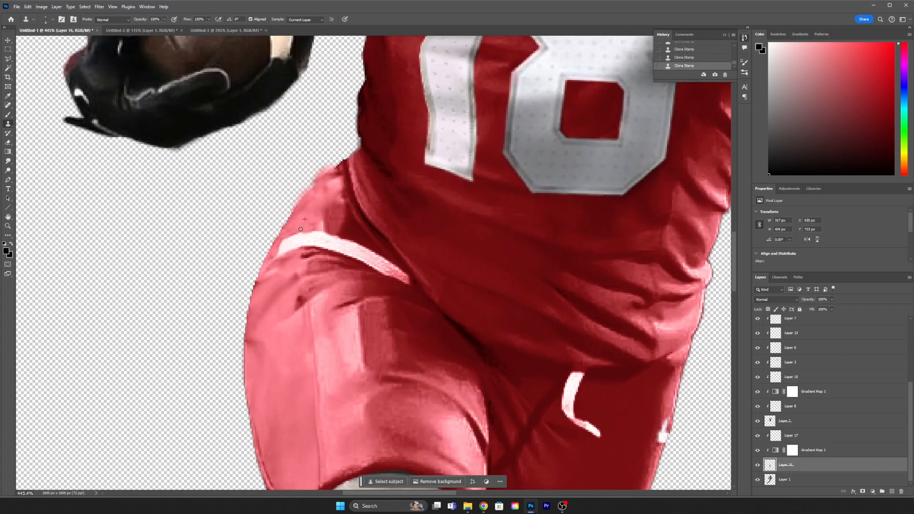
key("ctrl+z")
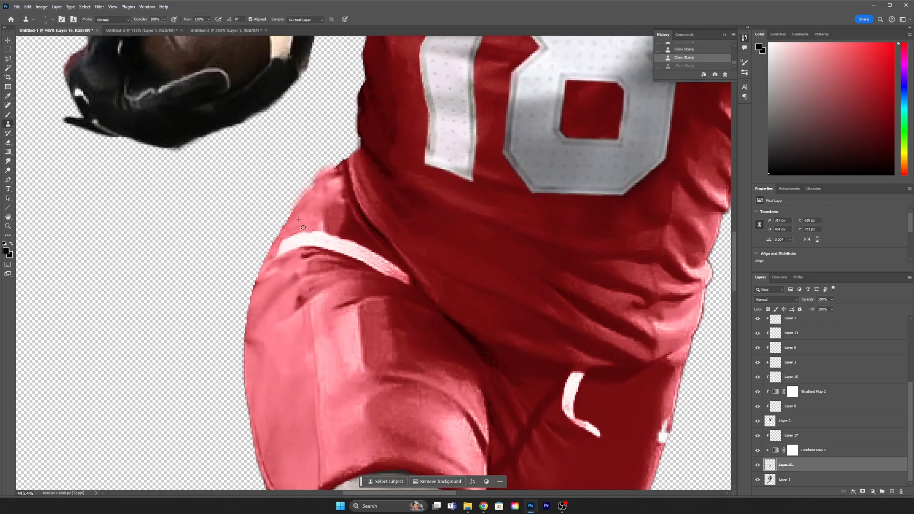
key("ctrl+shift+z")
scroll(303, 228, "down", 6)
scroll(307, 228, "up", 6)
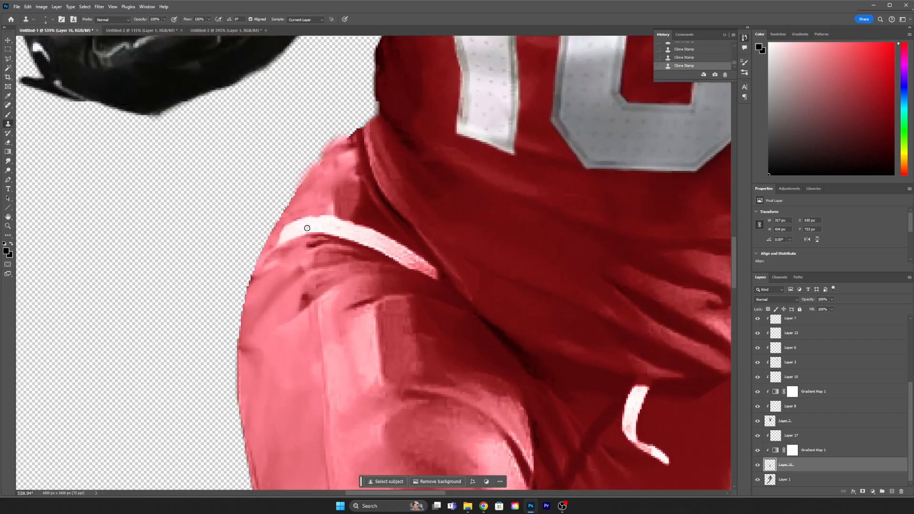
scroll(319, 221, "down", 5)
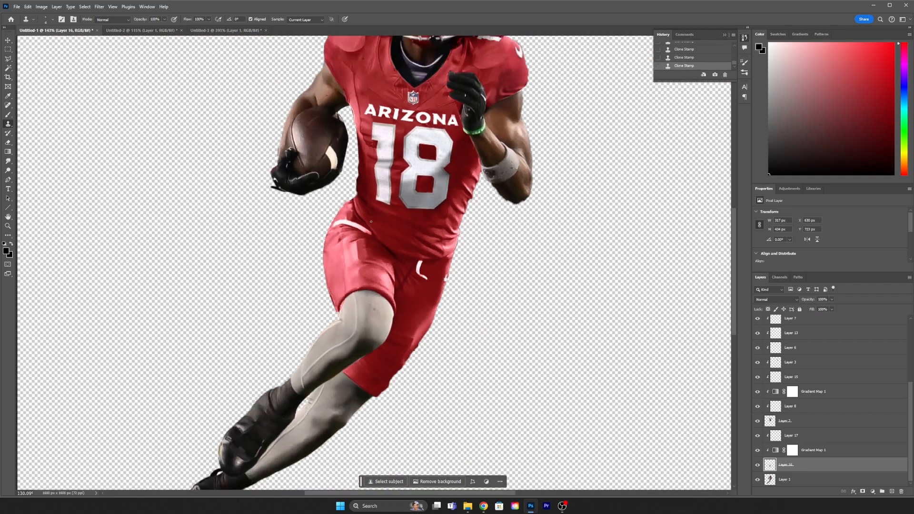
scroll(362, 236, "down", 2)
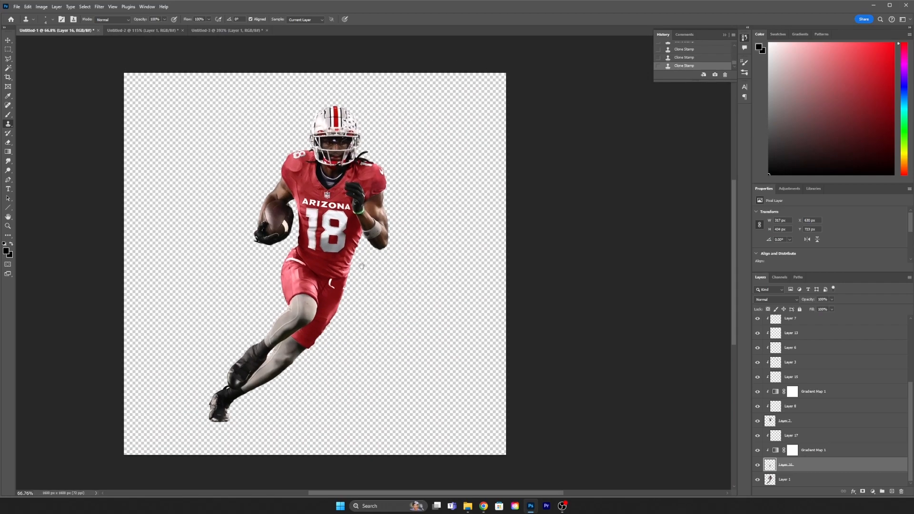
- Start a Pen path around the grey leggings at the front ankle and run it along the shoe's edge beside the rear leg
scroll(335, 300, "up", 2)
scroll(335, 299, "up", 1)
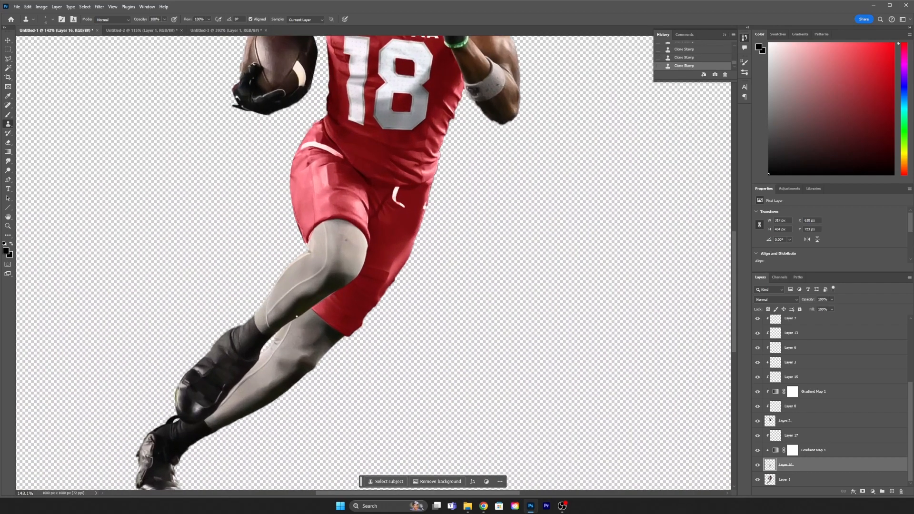
key("p")
scroll(259, 340, "up", 2)
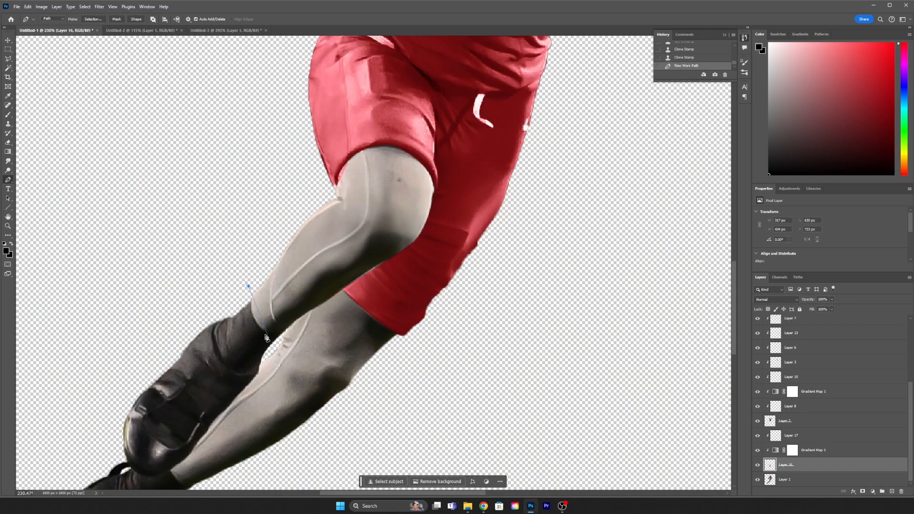
left_click_drag(282, 341, 276, 341)
left_click(276, 340)
left_click_drag(277, 373, 324, 284)
left_click(302, 289)
left_click(283, 311)
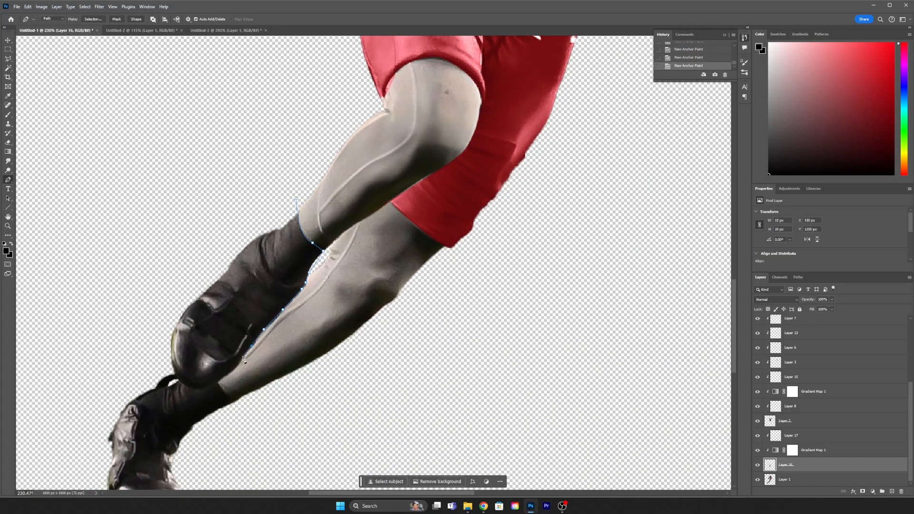
- Extend the path around the outside of the rear lower leg up to the shorts' hem, removing the misplaced anchor points
left_click(249, 409)
left_click(297, 389)
left_click(391, 350)
left_click(413, 324)
left_click(443, 273)
left_click(448, 248)
key("ctrl+z")
key("ctrl+z")
- Close the path around the front knee and thigh and turn it into a selection with 0 px feather
left_click(437, 204)
left_click_drag(467, 179, 475, 170)
left_click_drag(481, 156, 487, 129)
left_click_drag(491, 109, 494, 98)
left_click(296, 199)
right_click(296, 199)
left_click(324, 240)
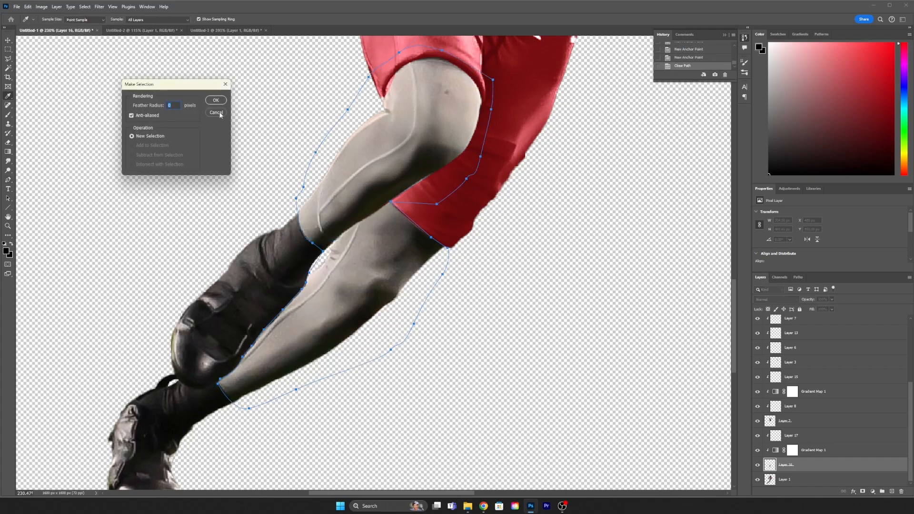
key("Return")
- Copy the selected leggings from Layer 1 and paste them onto a new layer
scroll(389, 145, "down", 3)
left_click_drag(393, 139, 348, 193)
scroll(408, 157, "down", 2)
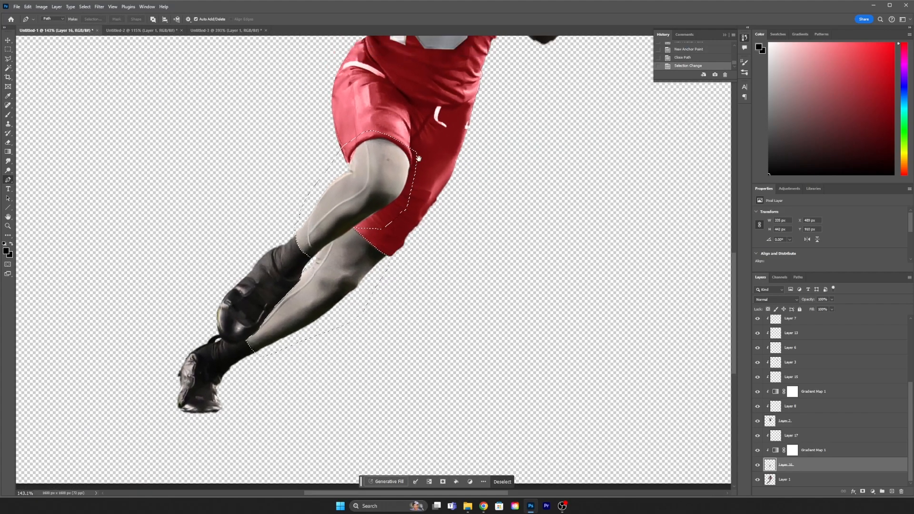
left_click_drag(350, 152, 305, 188)
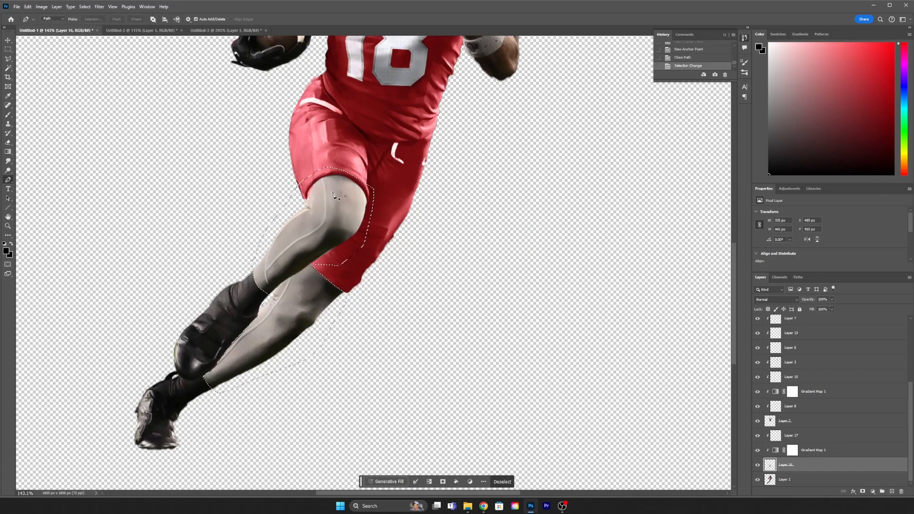
left_click(810, 480)
key("ctrl+v")
scroll(316, 294, "up", 3)
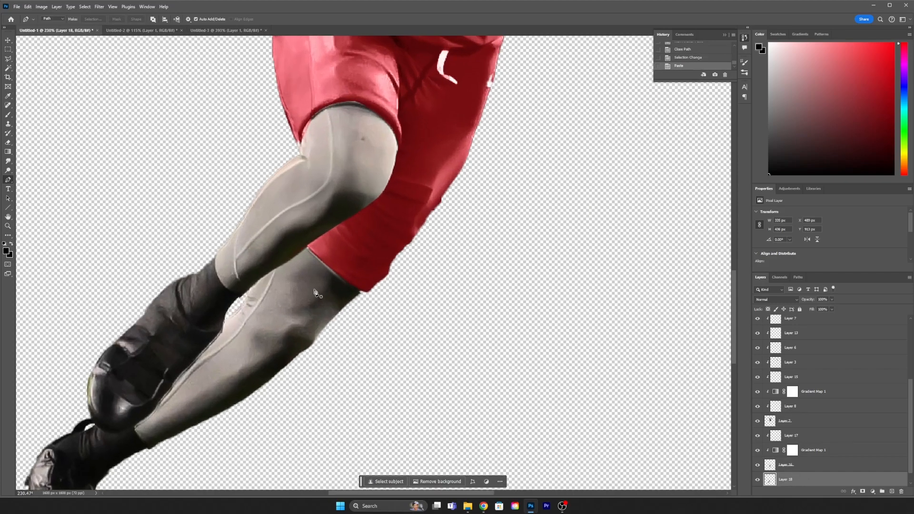
- Align the pasted leggings layer over the original legs and check the fit by switching its visibility off and on
left_click_drag(377, 106, 353, 232)
scroll(353, 232, "up", 4)
key("v")
left_click_drag(310, 279, 308, 277)
left_click_drag(341, 299, 488, 168)
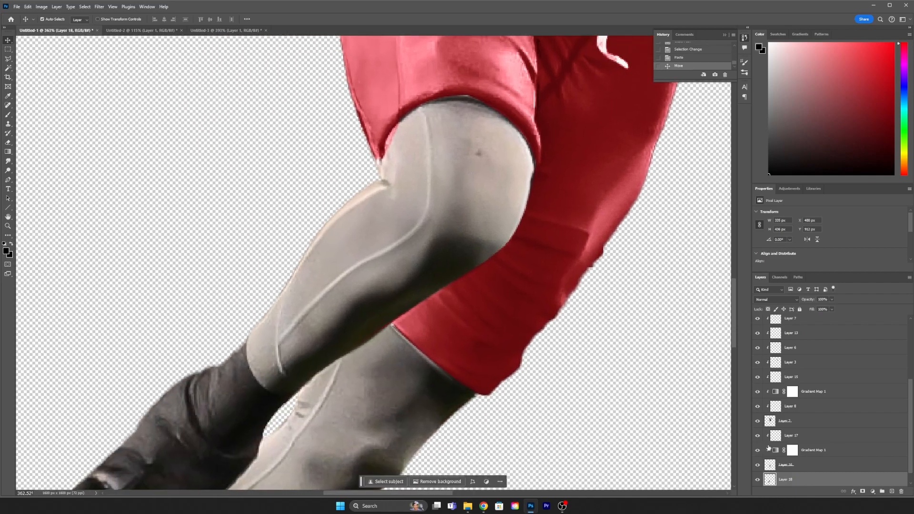
left_click(758, 480)
left_click(758, 479)
left_click_drag(446, 202, 482, 221)
left_click(758, 480)
left_click(758, 480)
left_click(758, 480)
left_click(758, 479)
scroll(357, 189, "down", 5)
scroll(361, 236, "down", 2)
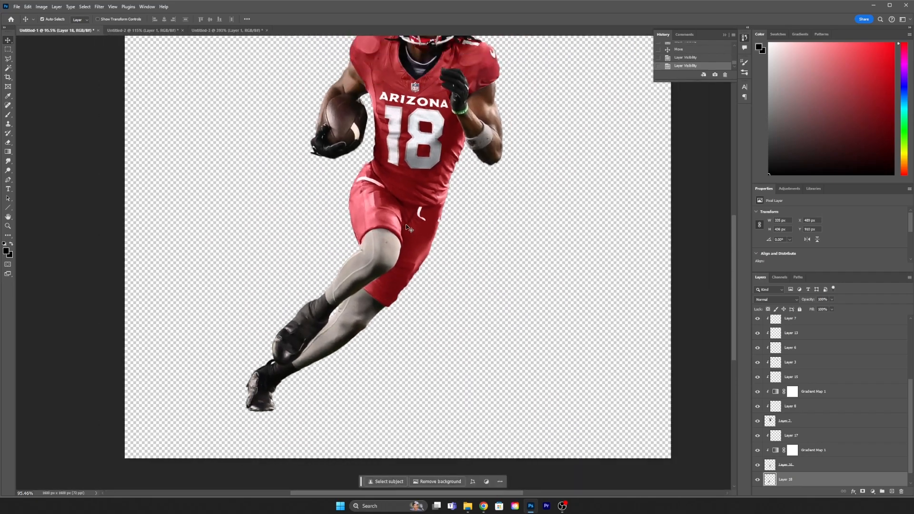
- Try recolouring the leggings with a duplicate of the shorts' gradient map clipped to the leggings layer
left_click(404, 220)
left_click(859, 453)
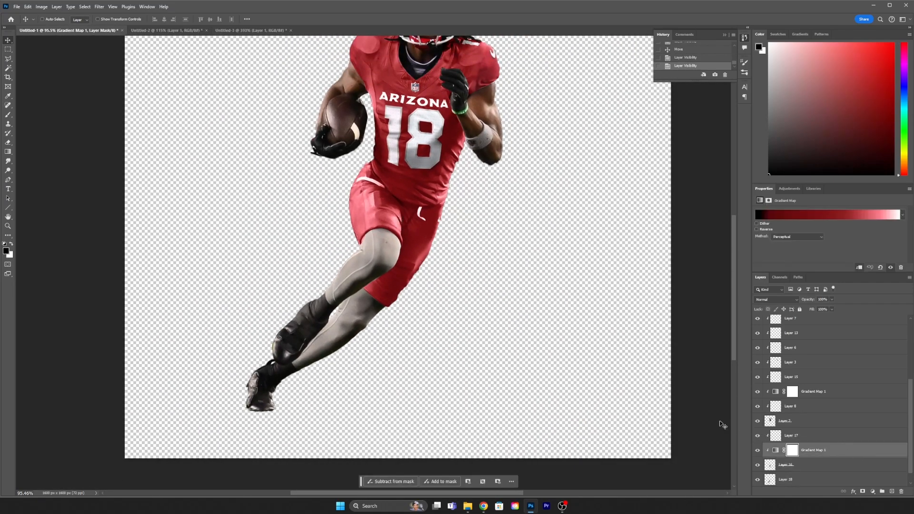
left_click(367, 253)
scroll(405, 211, "up", 1)
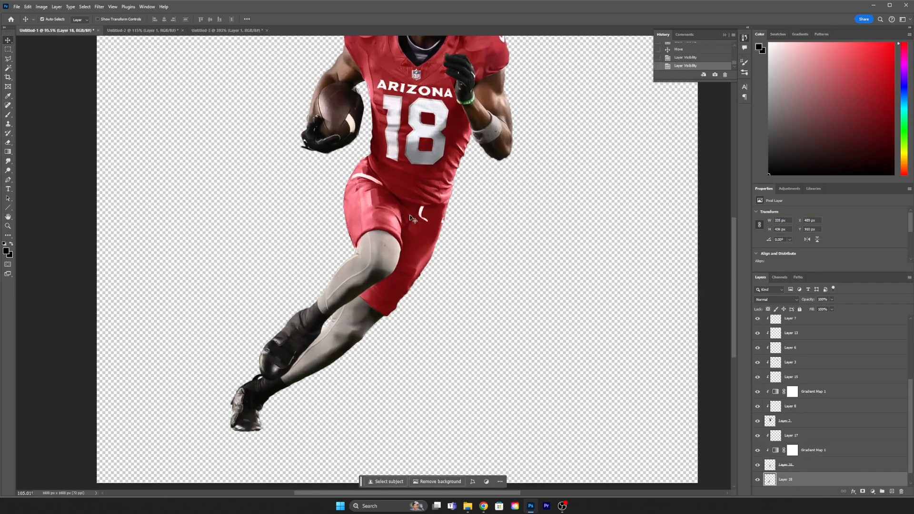
left_click_drag(858, 453, 857, 472)
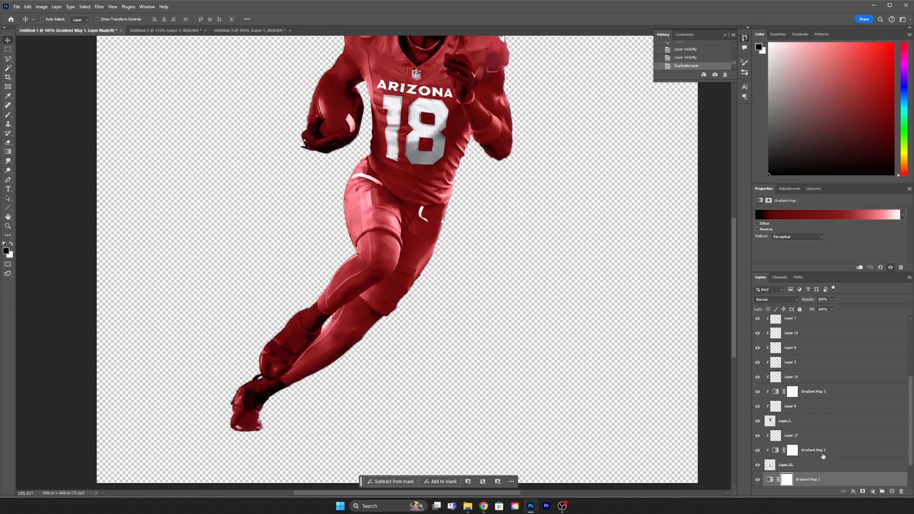
right_click(853, 485)
left_click(871, 462)
- Review the red leggings against the whole uniform, and undo the clipping and duplication of the shorts' gradient map
scroll(462, 250, "down", 2)
scroll(462, 250, "down", 4)
left_click_drag(462, 250, 415, 281)
scroll(389, 273, "up", 4)
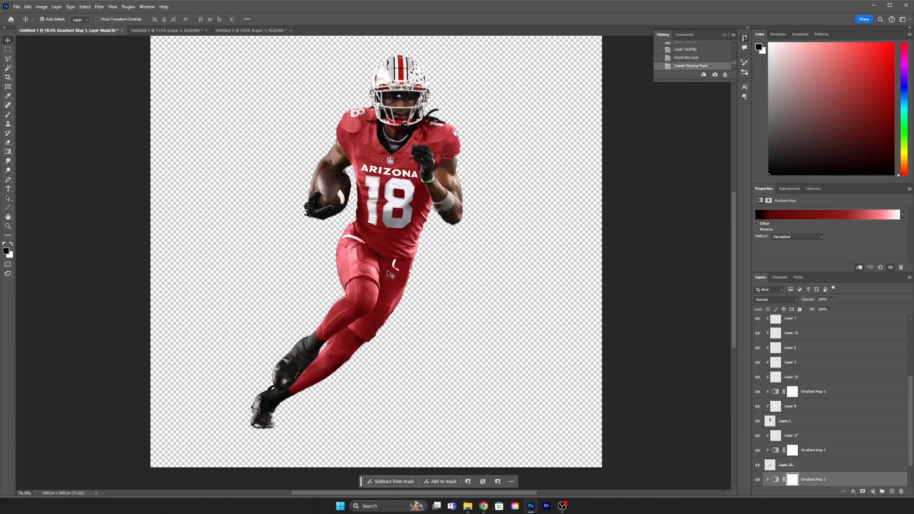
scroll(389, 273, "up", 2)
key("ctrl+z")
key("ctrl+z")
- Duplicate the jersey's gradient map above the leggings layer and clip it to the leggings
left_click(396, 233)
left_click(816, 393)
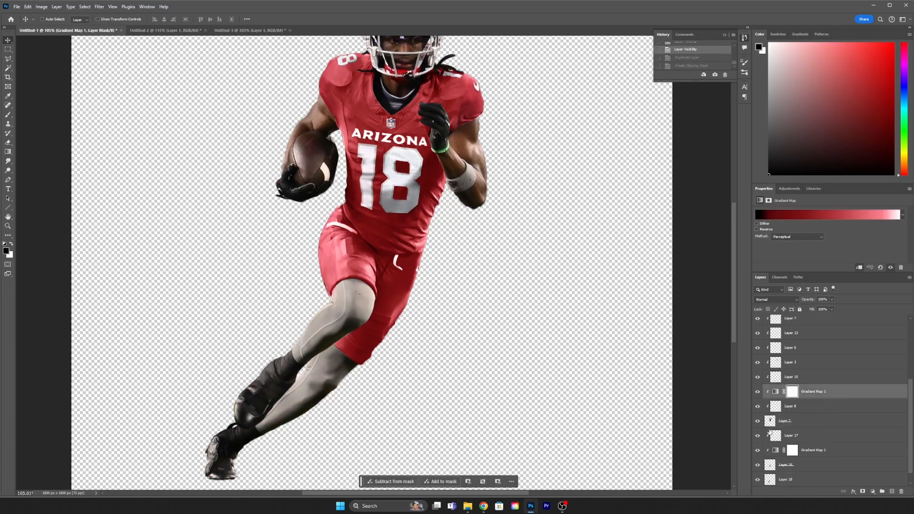
left_click(365, 330)
left_click_drag(844, 467, 845, 474)
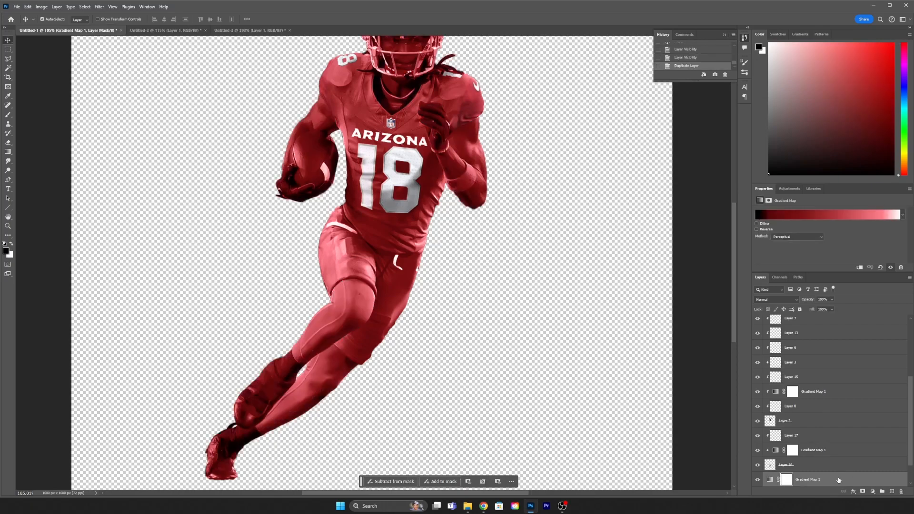
right_click(839, 481)
left_click(864, 464)
scroll(426, 267, "down", 3)
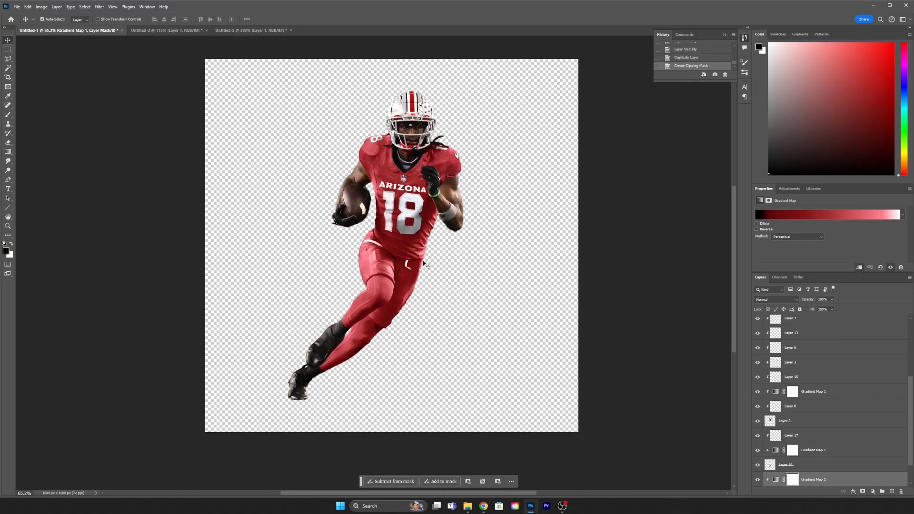
left_click_drag(423, 267, 409, 290)
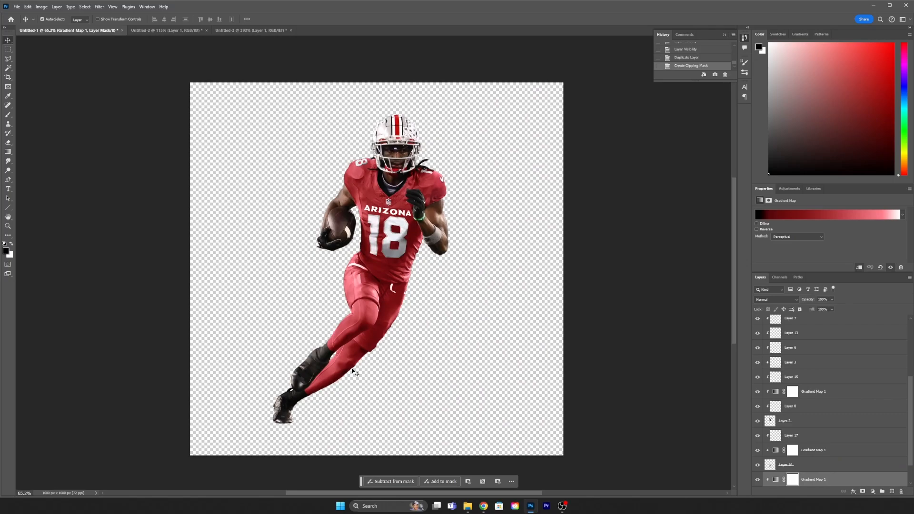
scroll(367, 304, "down", 1)
scroll(357, 341, "up", 3)
scroll(362, 344, "up", 2)
scroll(408, 345, "down", 3)
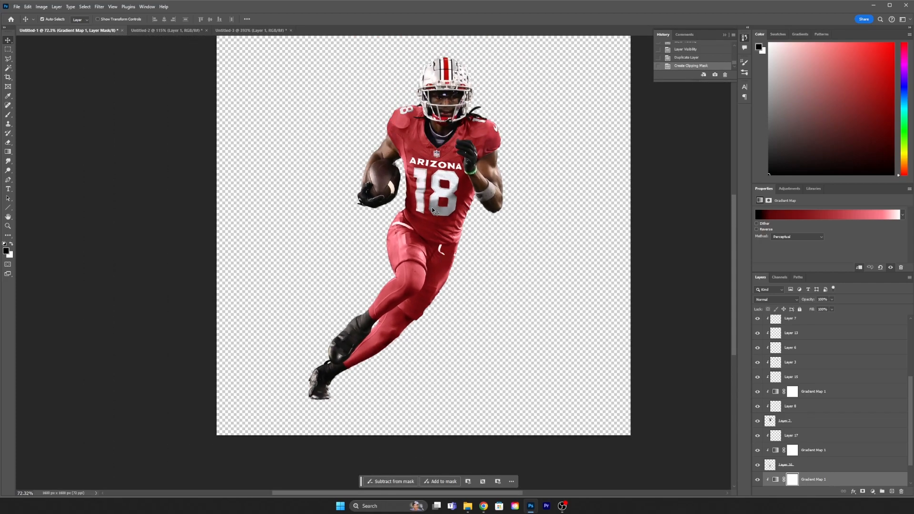
- Try to cover the dark patch on the grey armband with the Clone Stamp and adjust its brush size
scroll(434, 216, "up", 4)
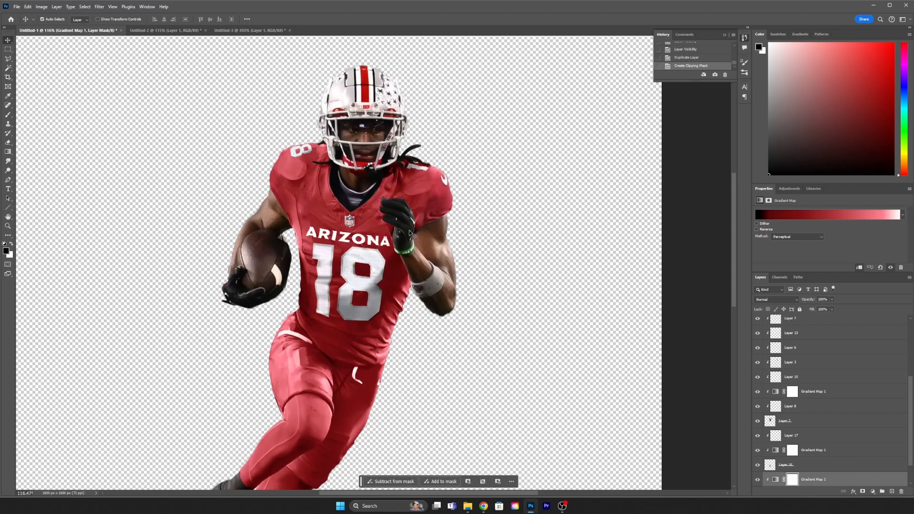
scroll(407, 243, "up", 1)
scroll(453, 275, "up", 6)
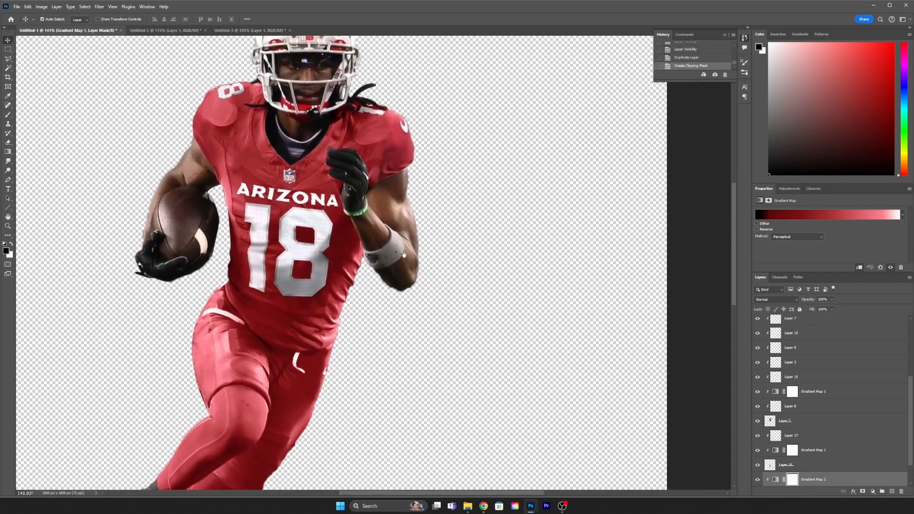
scroll(372, 261, "up", 1)
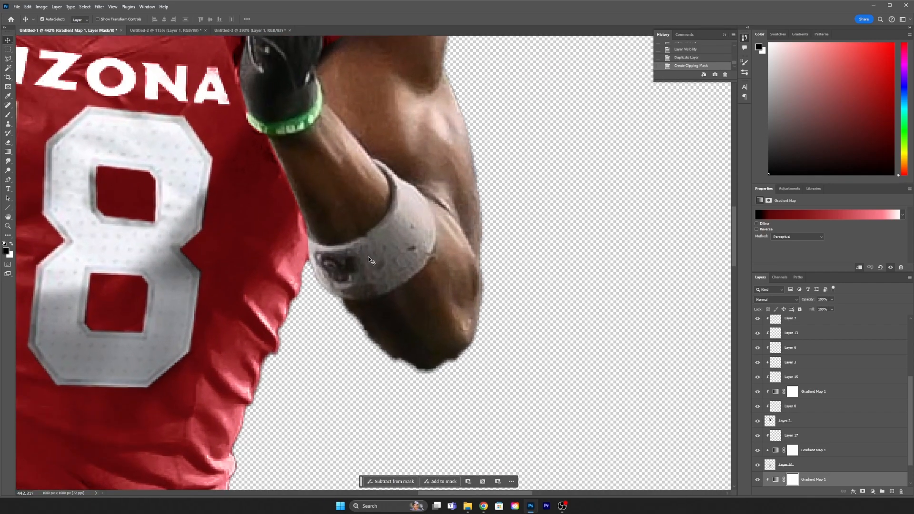
scroll(381, 265, "up", 1)
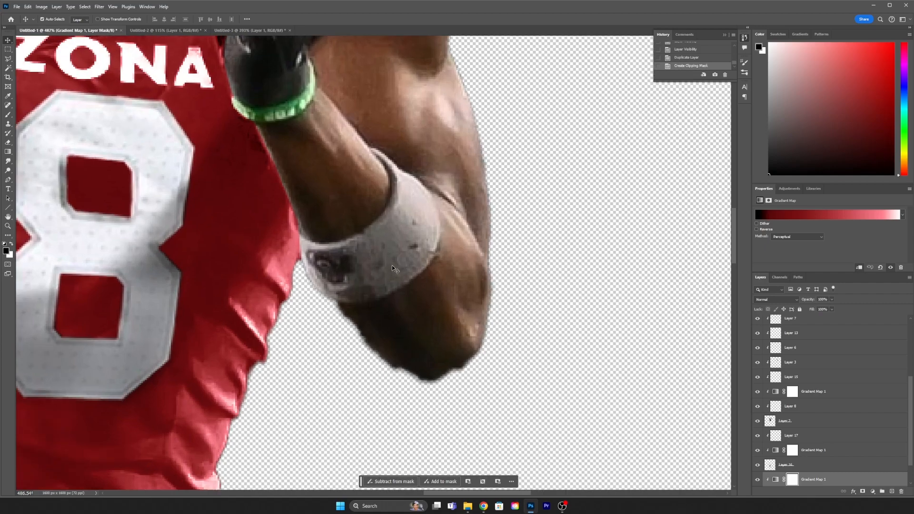
key("s")
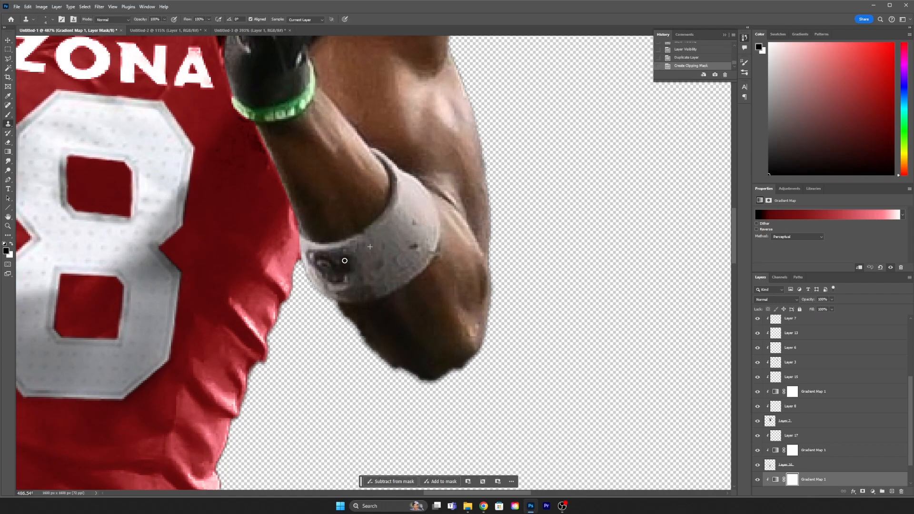
left_click(376, 262)
right_click(380, 260)
left_click_drag(435, 278, 421, 279)
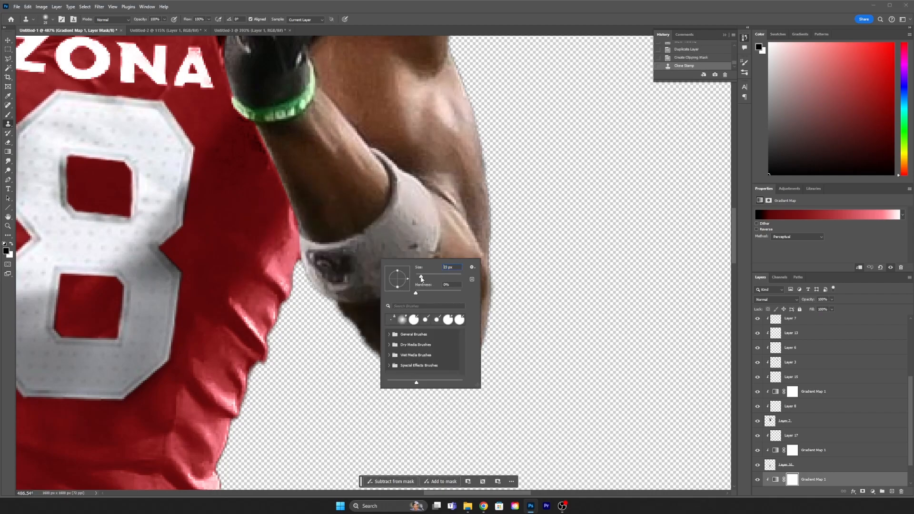
key("Return")
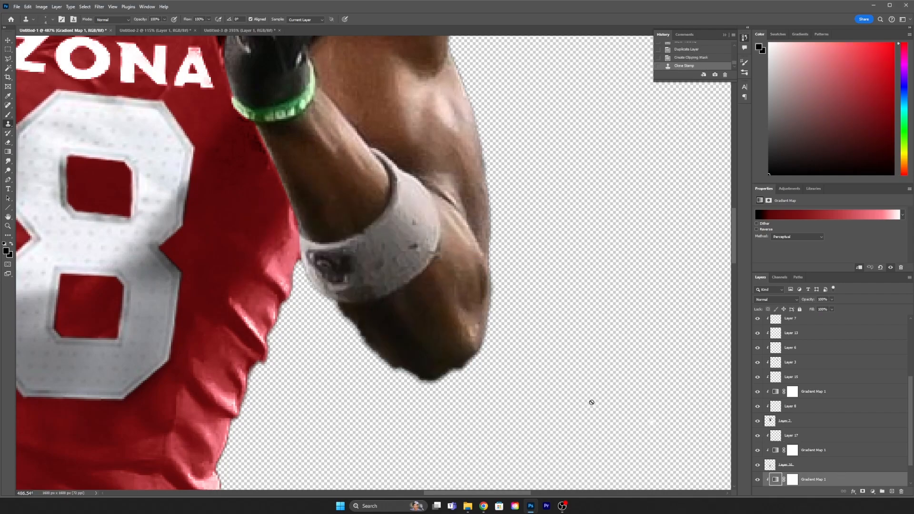
- Outline the dark patch on the armband with the Polygonal Lasso and make Layer 1 the active layer
scroll(357, 267, "up", 5)
key("l")
left_click_drag(332, 233, 266, 239)
mouse_move(284, 280)
left_mouse_down()
mouse_move(316, 299)
mouse_move(360, 278)
mouse_move(359, 247)
mouse_move(333, 235)
left_mouse_up()
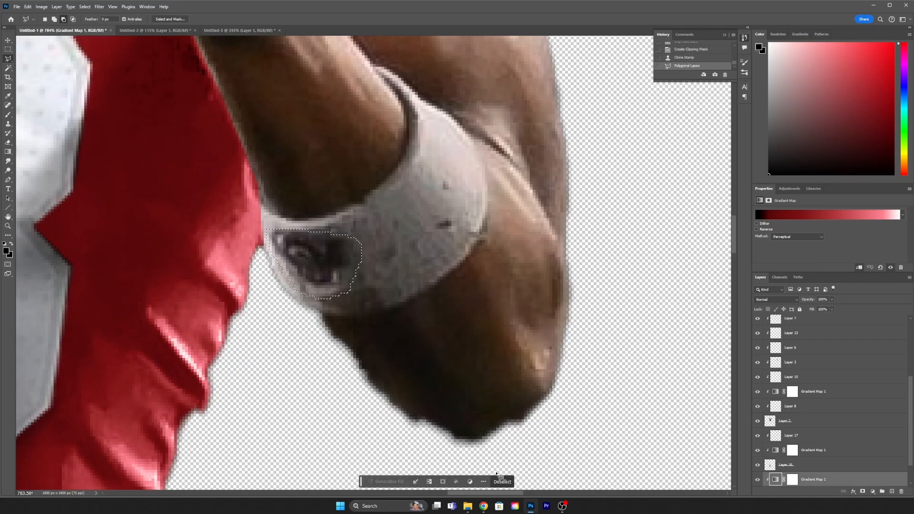
scroll(800, 476, "down", 2)
left_click(799, 483)
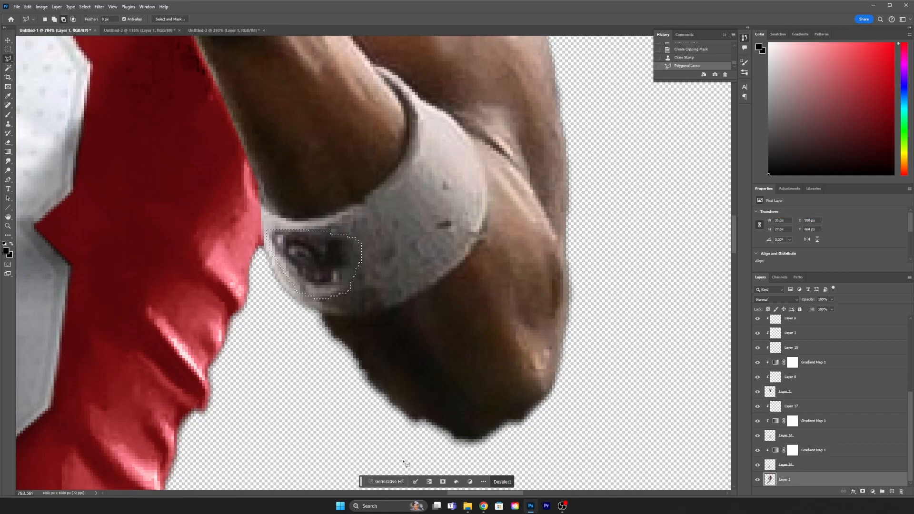
- Run Generative Fill on the selection with the prompt "remove patch", pick variation 2, and merge the result down into Layer 1
left_click(386, 482)
type("remove patch")
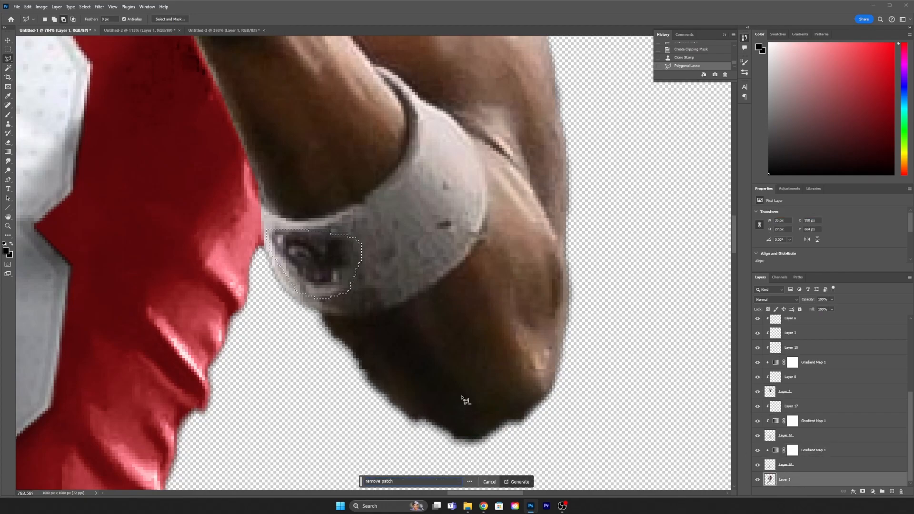
key("Return")
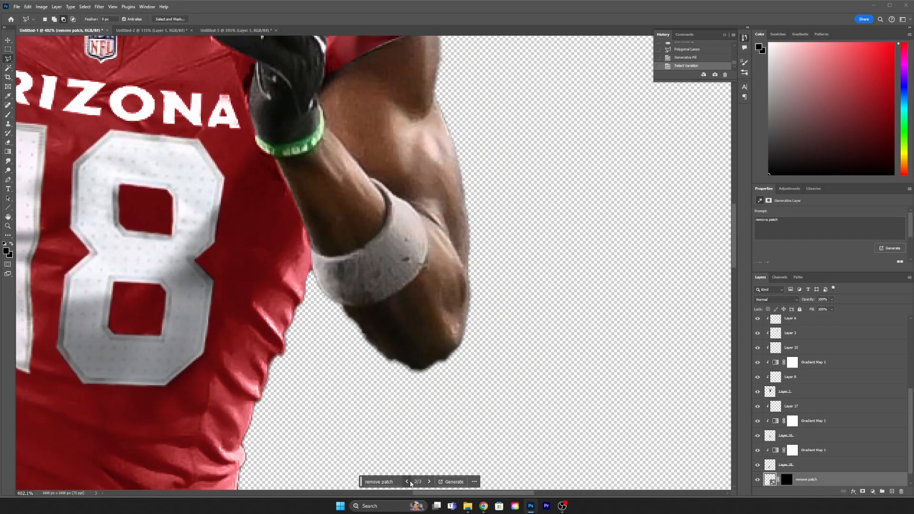
scroll(362, 275, "down", 3)
scroll(362, 275, "up", 2)
right_click(827, 479)
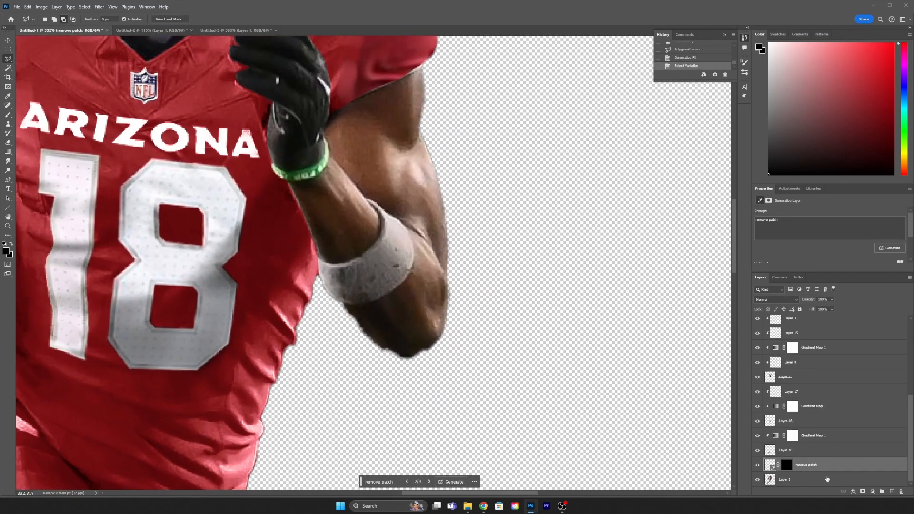
left_click(838, 313)
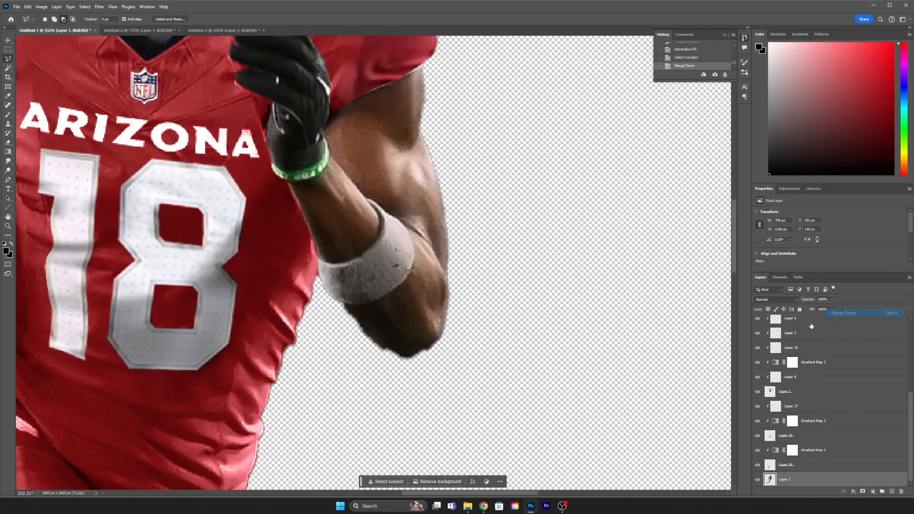
- Start a Pen tool path along the armband's upper edge where it meets the forearm
scroll(376, 209, "up", 3)
key("p")
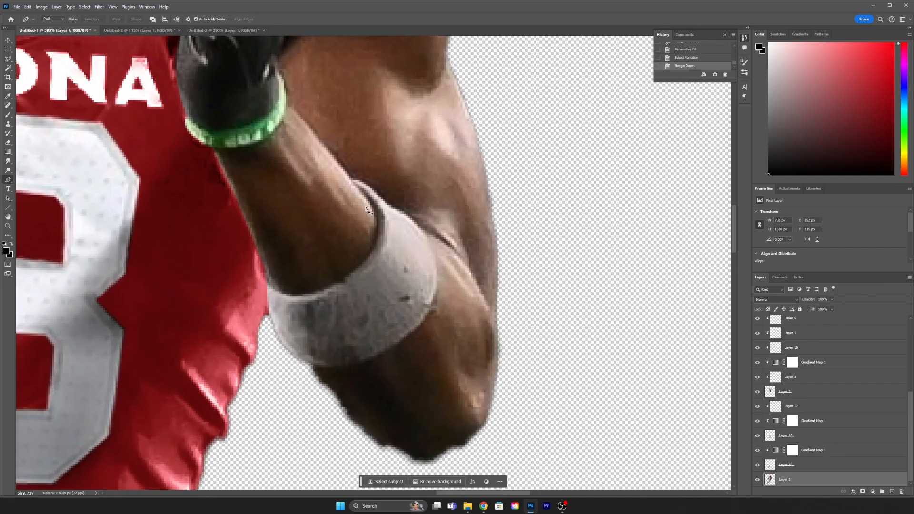
left_click(354, 184)
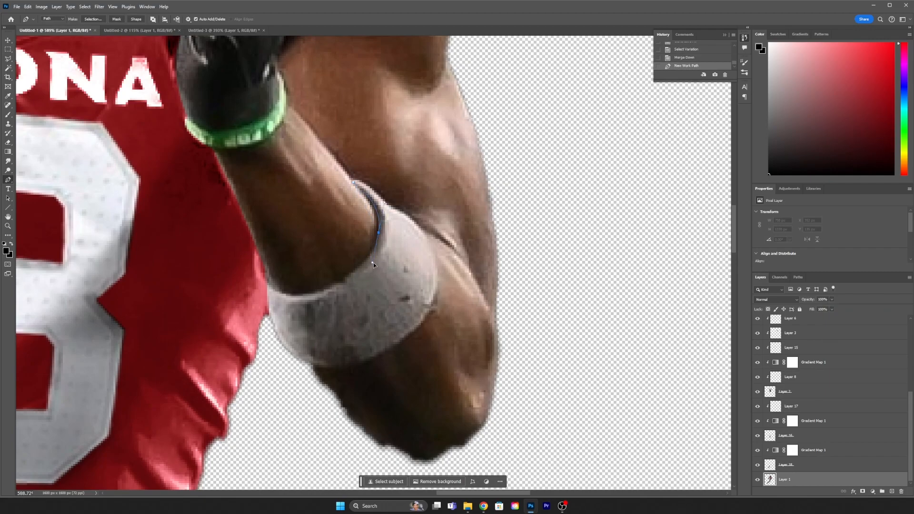
left_click_drag(378, 264, 374, 247)
left_click_drag(282, 294, 223, 288)
left_click(268, 290)
left_click(268, 290)
key("ctrl+z")
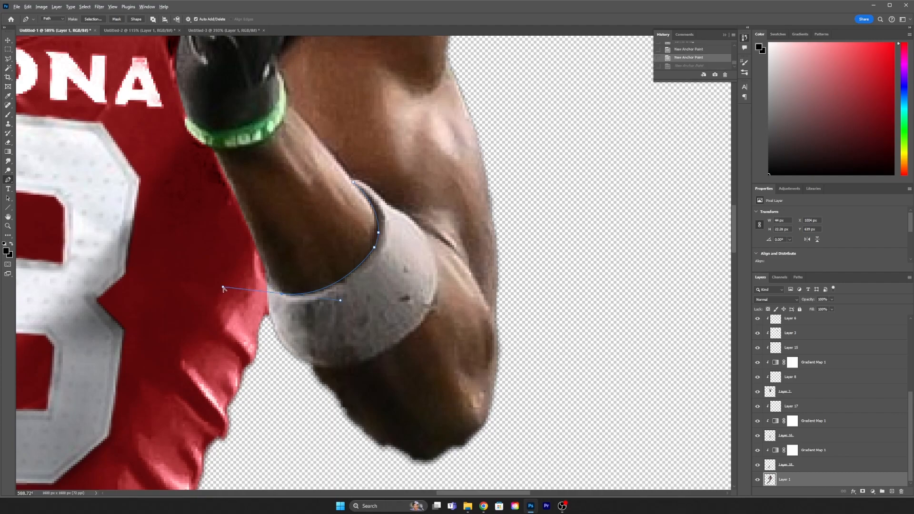
- Continue the path around the armband's outer side and lower edge, and close it at its starting point
left_click_drag(269, 287, 266, 282)
left_click(264, 283)
left_click(259, 298)
left_click(267, 317)
left_click(267, 321)
left_click_drag(273, 351, 277, 355)
left_click_drag(290, 361, 318, 368)
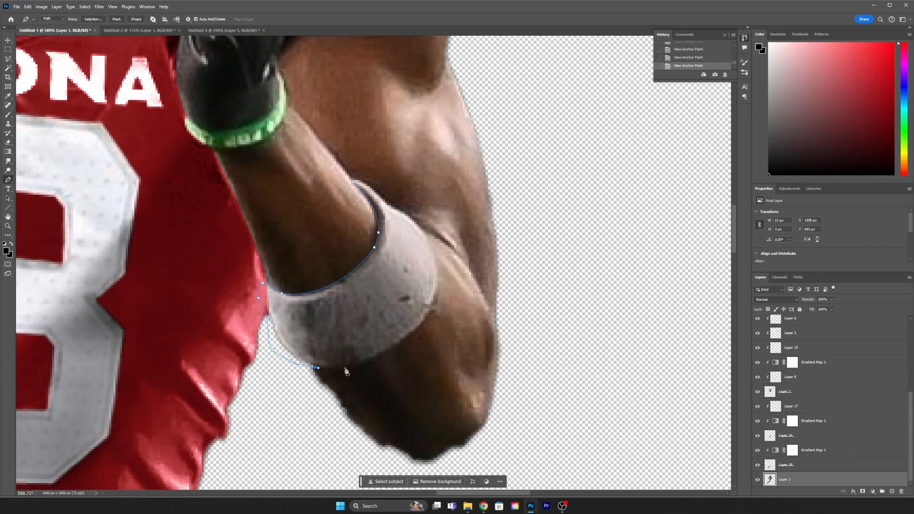
left_click_drag(396, 344, 425, 315)
left_click(436, 294)
left_click(425, 233)
left_click(360, 182)
- Convert the armband path into a selection and copy the armband onto its own layer
right_click(361, 190)
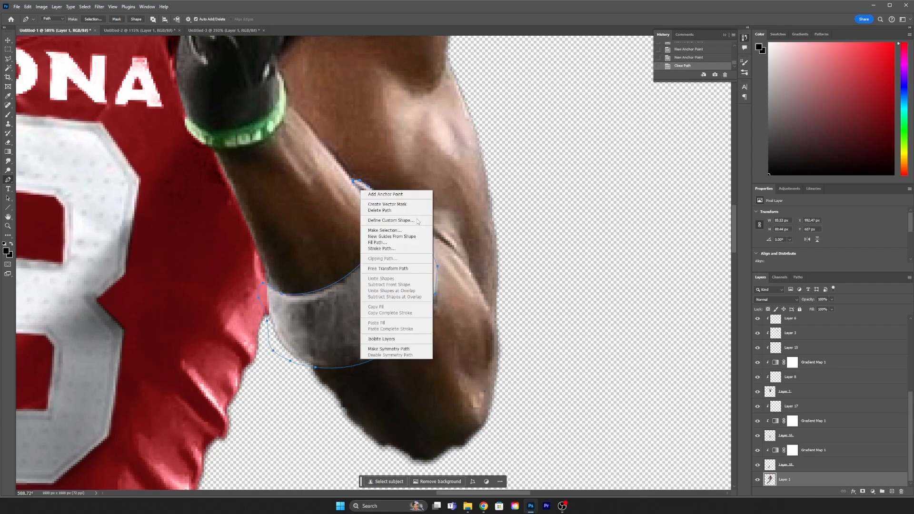
left_click(395, 231)
left_click(216, 100)
scroll(352, 238, "down", 6)
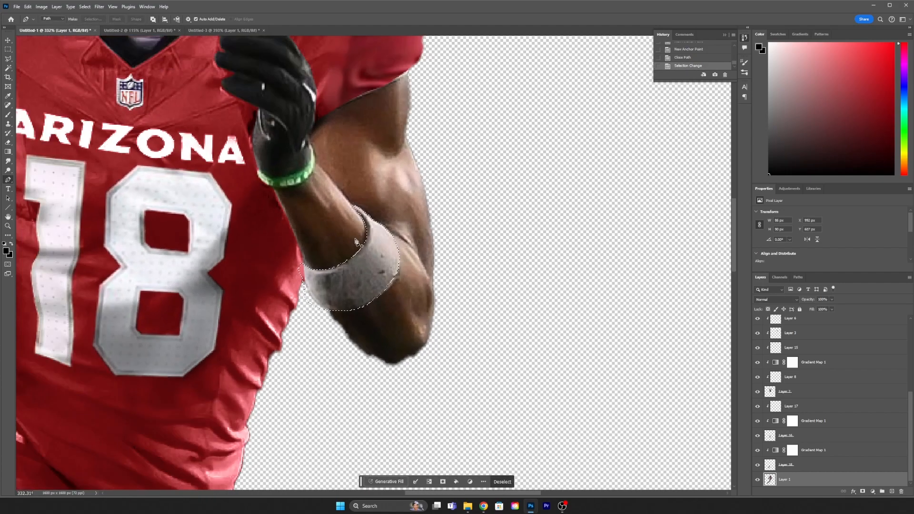
scroll(357, 242, "down", 5)
scroll(429, 326, "up", 6)
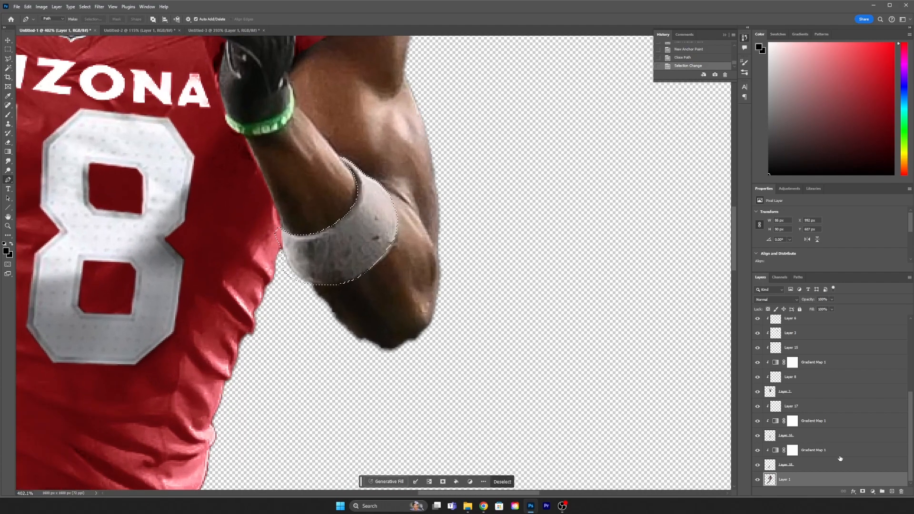
key("ctrl+c")
key("ctrl+v")
- Check the pasted armband layer against the original arm by switching its visibility off and on
scroll(347, 251, "up", 3)
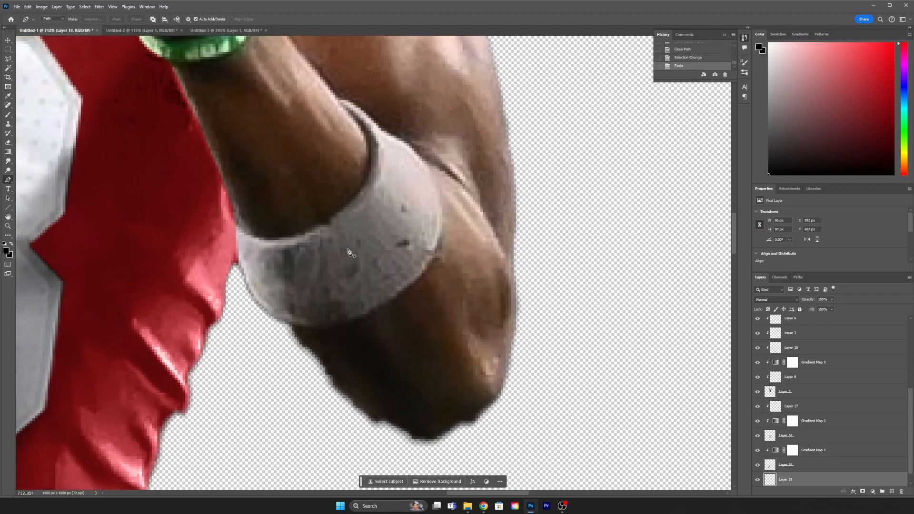
left_click(758, 480)
left_click(758, 480)
left_click(758, 480)
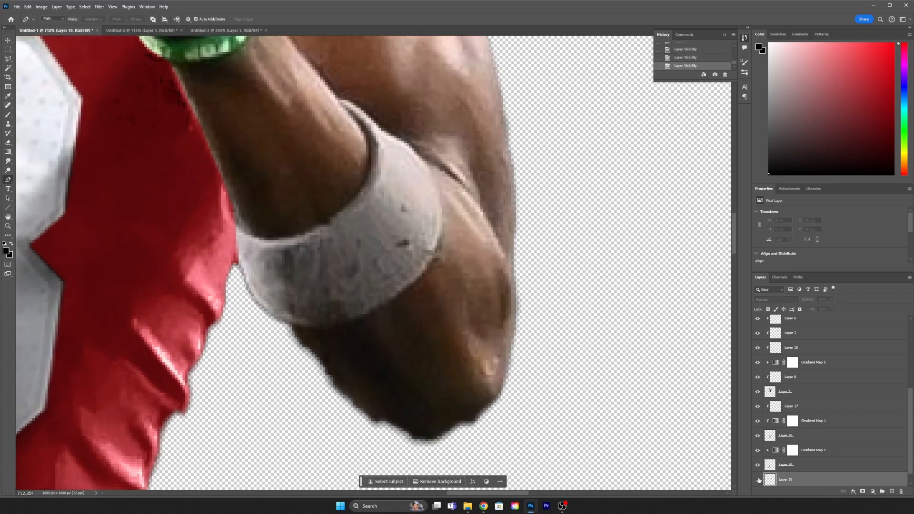
scroll(250, 207, "down", 6)
scroll(265, 208, "down", 3)
left_click(758, 480)
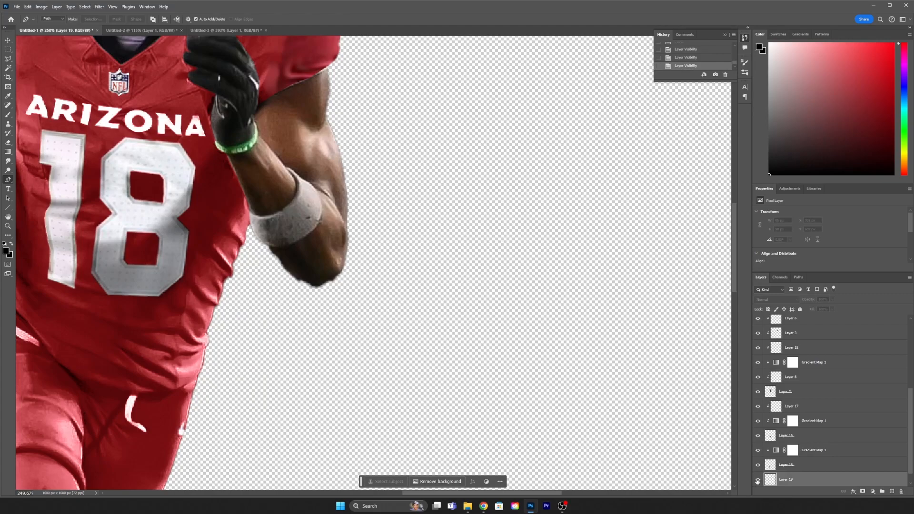
- Duplicate the jersey's gradient map above the armband layer and clip it to the armband
key("v")
left_click(207, 267)
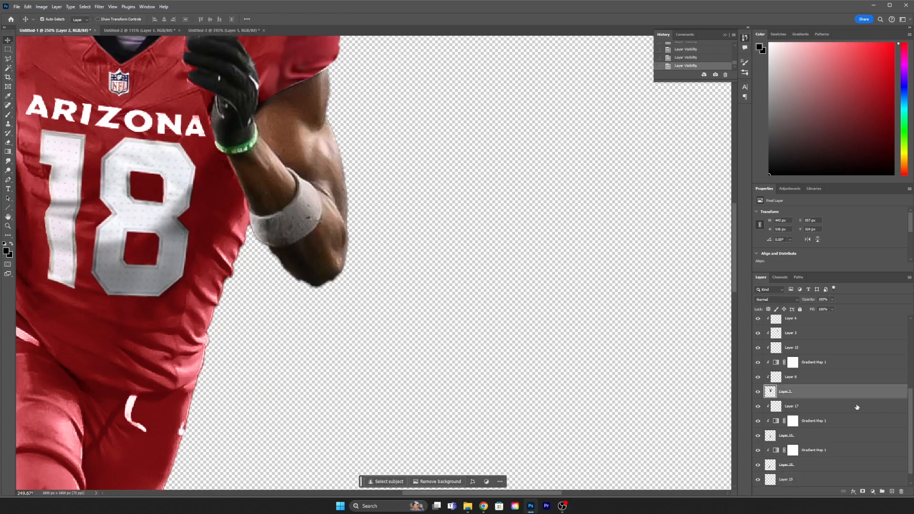
left_click(820, 364)
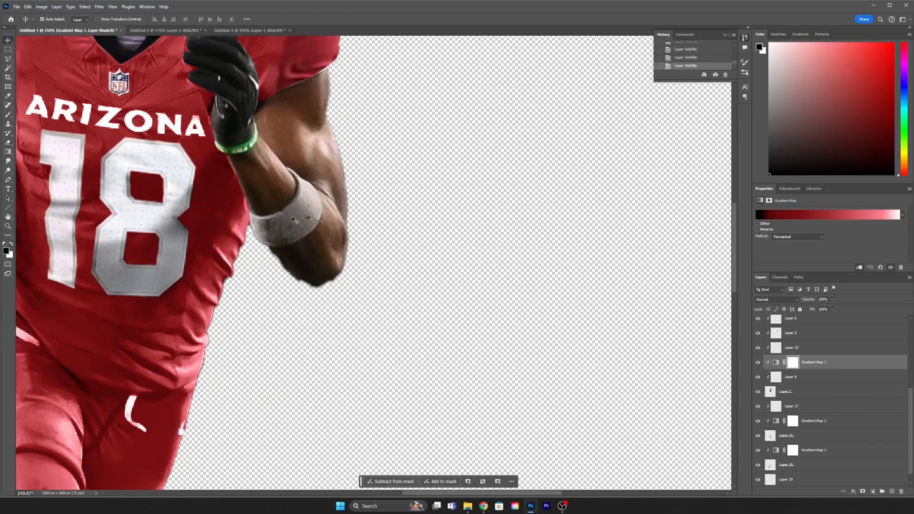
left_click(345, 228)
left_click_drag(813, 456, 809, 472)
scroll(308, 237, "down", 3)
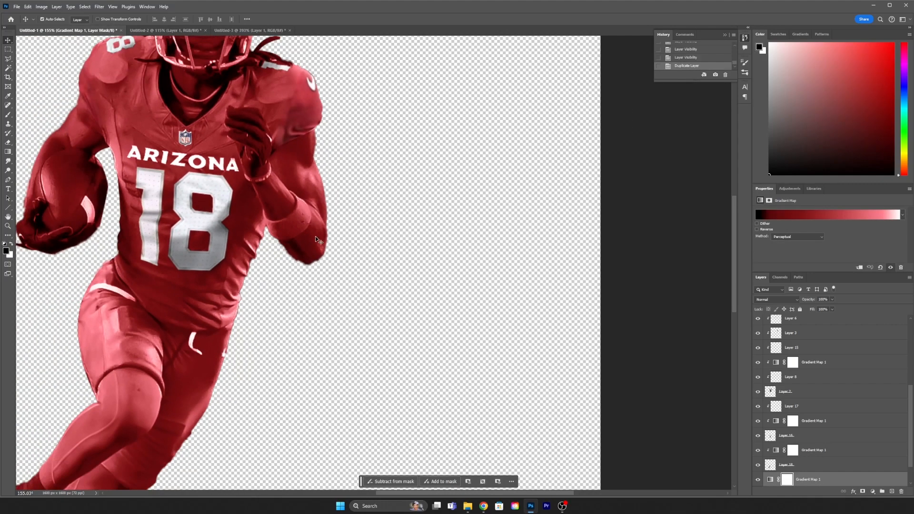
right_click(856, 480)
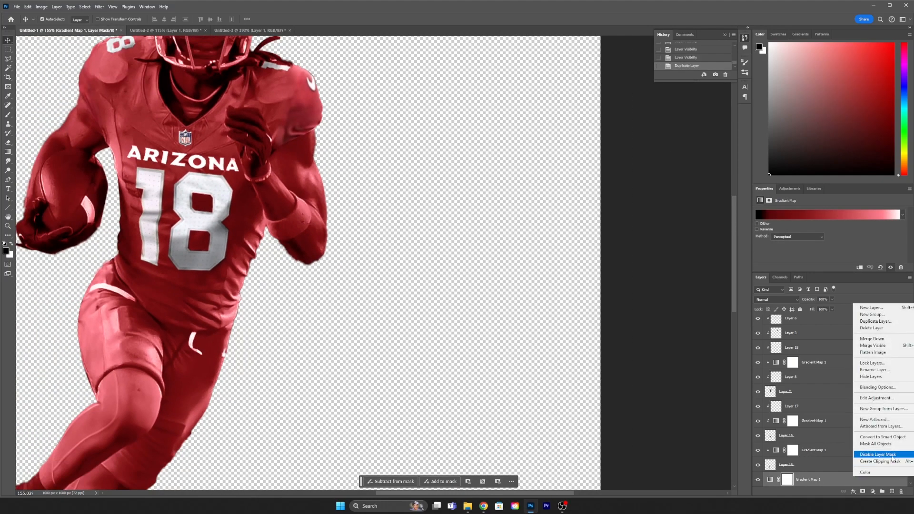
left_click(891, 463)
- Examine the full red uniform with the recoloured armband, and the football's white stripe
scroll(426, 241, "down", 4)
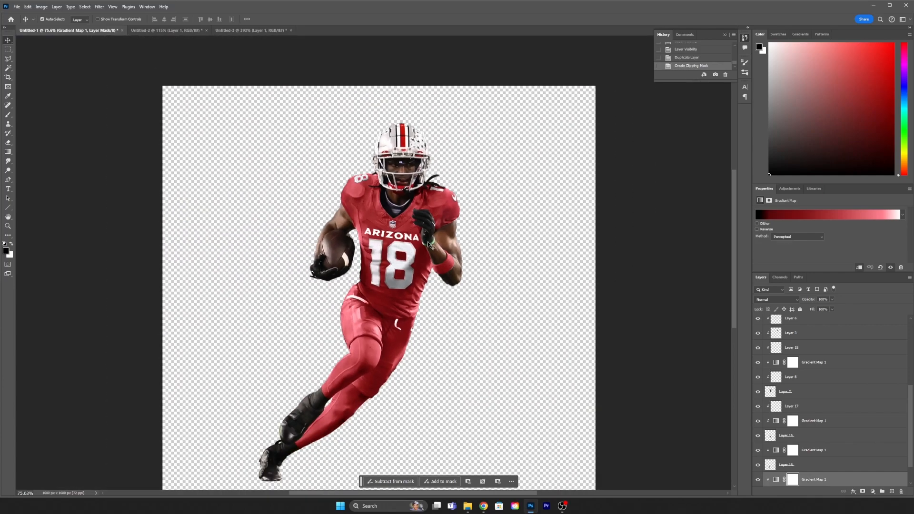
scroll(446, 279, "down", 1)
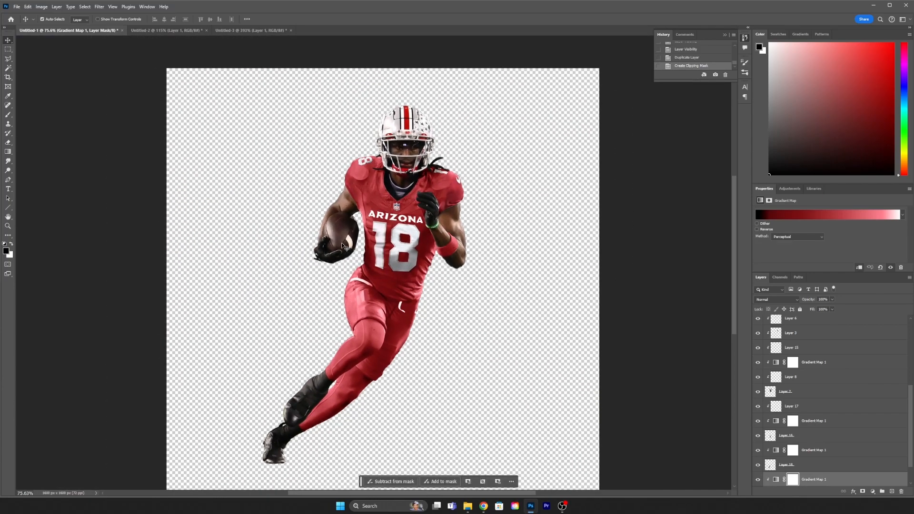
scroll(342, 240, "up", 5)
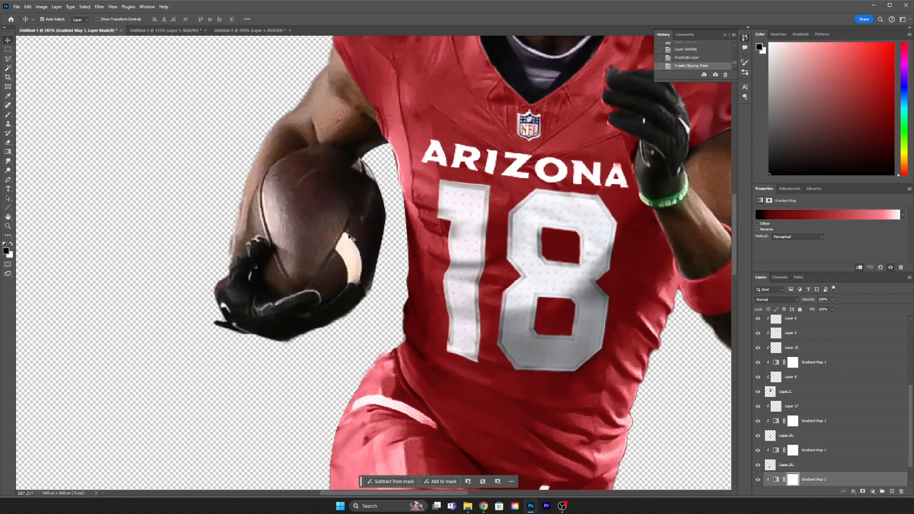
scroll(349, 261, "down", 5)
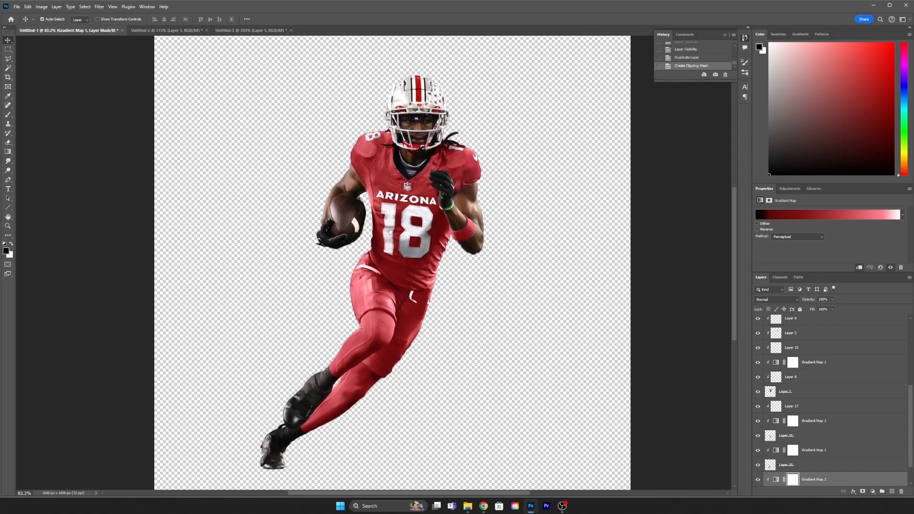
left_click_drag(391, 231, 382, 246)
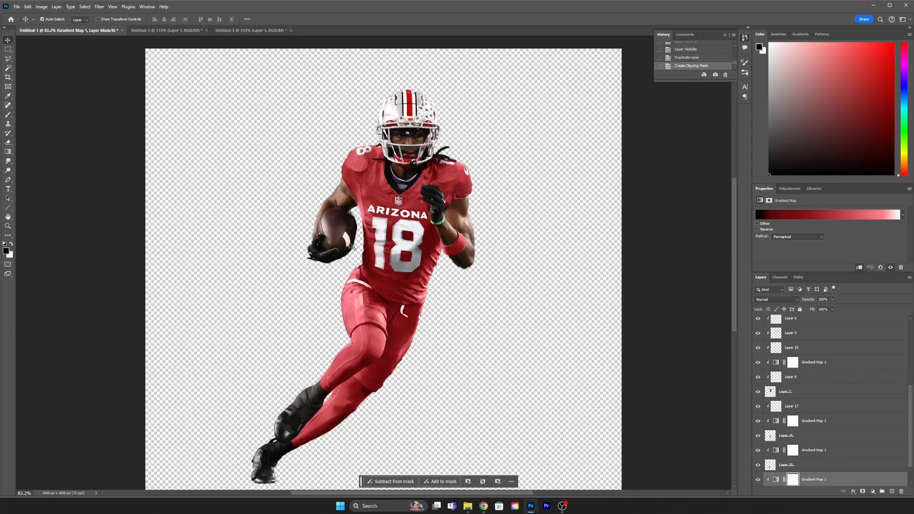
left_click_drag(349, 244, 362, 231)
left_click_drag(389, 338, 395, 316)
scroll(396, 315, "down", 2)
- Try to cover the football's white stripe with the surrounding brown leather on Layer 1 using the Clone Stamp
scroll(388, 212, "up", 10)
scroll(357, 231, "up", 7)
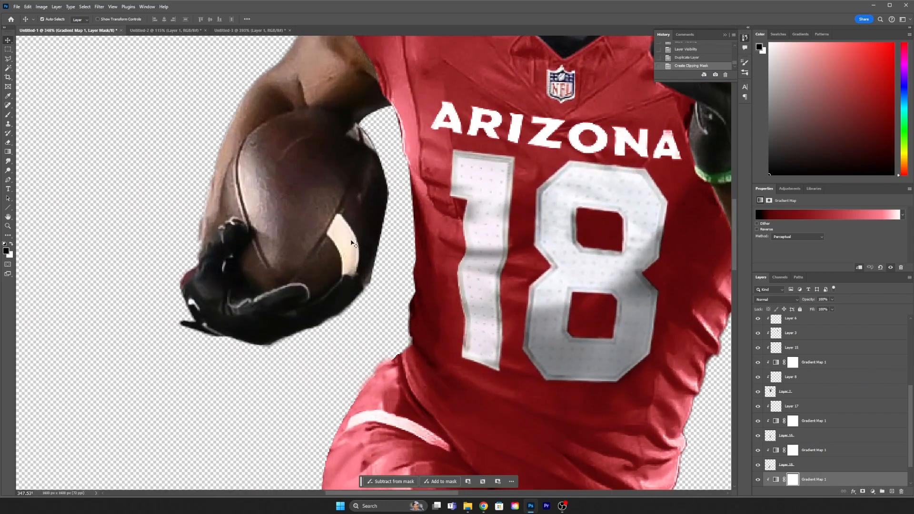
left_click(357, 238)
scroll(355, 240, "up", 6)
key("s")
left_click(371, 202, "alt")
mouse_move(346, 231)
left_mouse_down()
mouse_move(340, 203)
mouse_move(349, 205)
mouse_move(329, 197)
mouse_move(325, 205)
mouse_move(335, 200)
mouse_move(357, 239)
mouse_move(348, 226)
mouse_move(359, 276)
left_mouse_up()
left_click(356, 205, "alt")
left_click(342, 173, "alt")
left_click(375, 201, "alt")
left_click(308, 282, "alt")
mouse_move(315, 255)
left_mouse_down()
mouse_move(314, 222)
mouse_move(308, 244)
mouse_move(294, 244)
mouse_move(315, 212)
left_mouse_up()
left_click(294, 245, "alt")
- Undo the Clone Stamp strokes on the football's white stripe
scroll(366, 221, "down", 6)
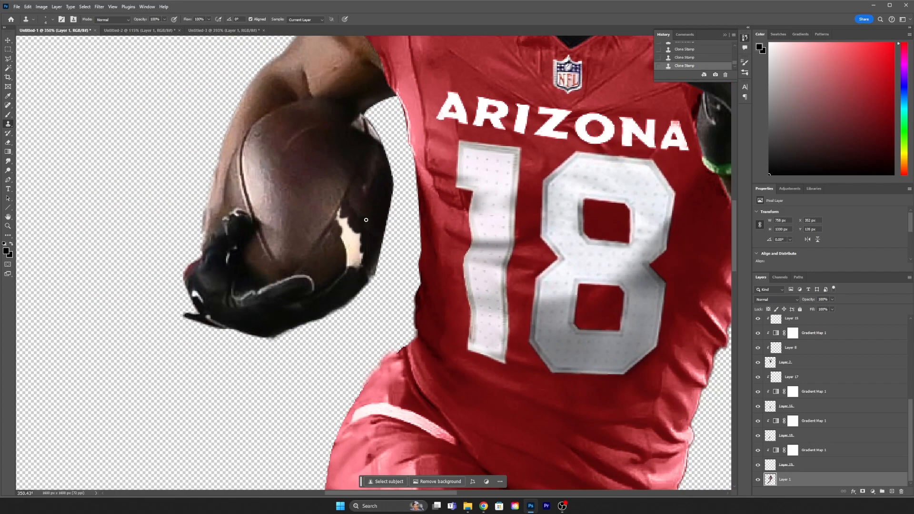
key("ctrl+z")
key("ctrl+z")
key("ctrl+z")
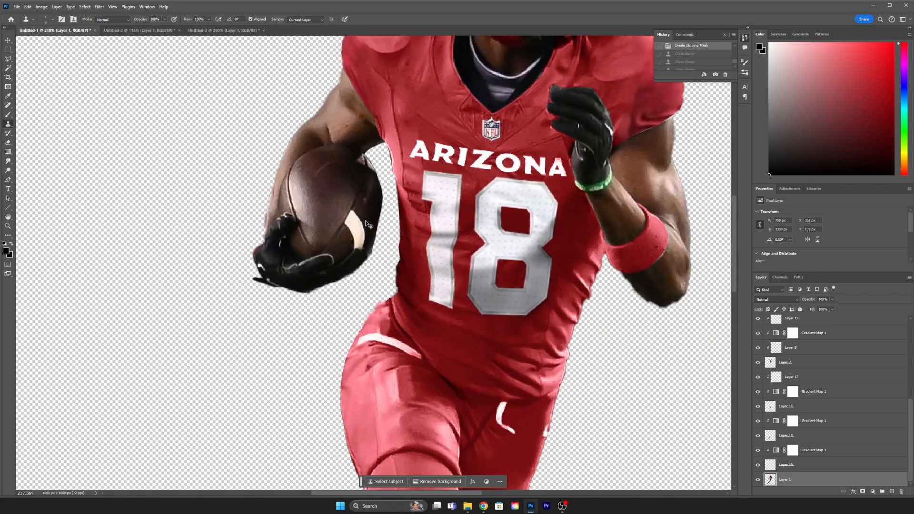
- Select the football's white stripe with the Polygonal Lasso, leaving a small margin of brown leather around it
scroll(366, 221, "up", 6)
key("l")
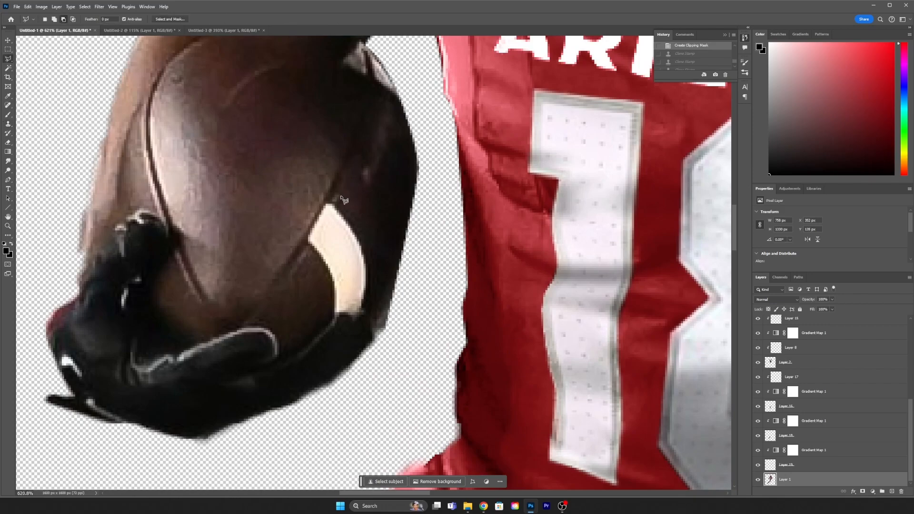
left_click(334, 195)
left_click(336, 316)
left_click(366, 315)
left_click(374, 286)
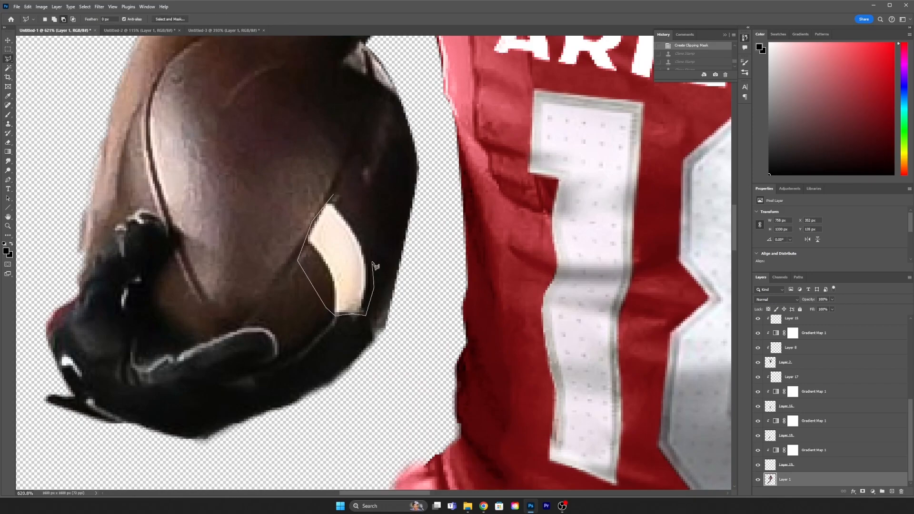
left_click(336, 197)
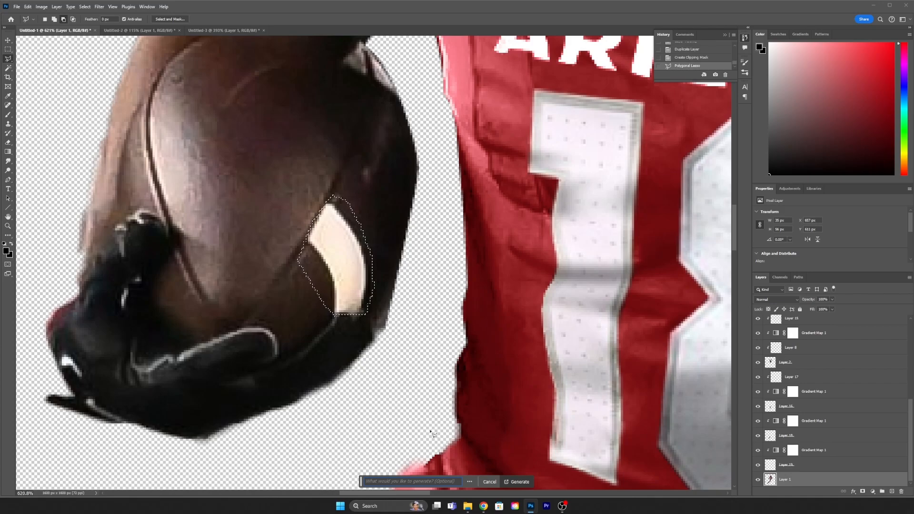
- Run Generative Fill on the selected football stripe with the prompt "Remove patch"
type("Remove")
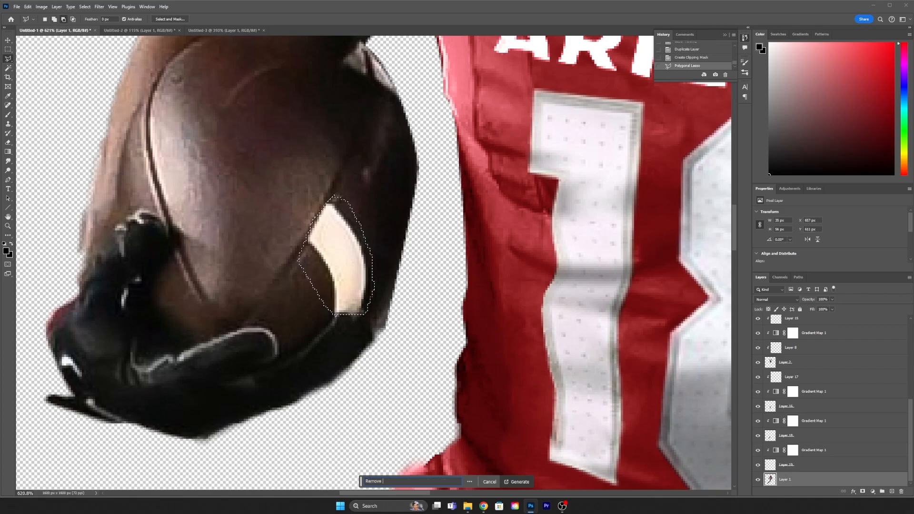
type(" patch")
key("Return")
scroll(427, 257, "down", 6)
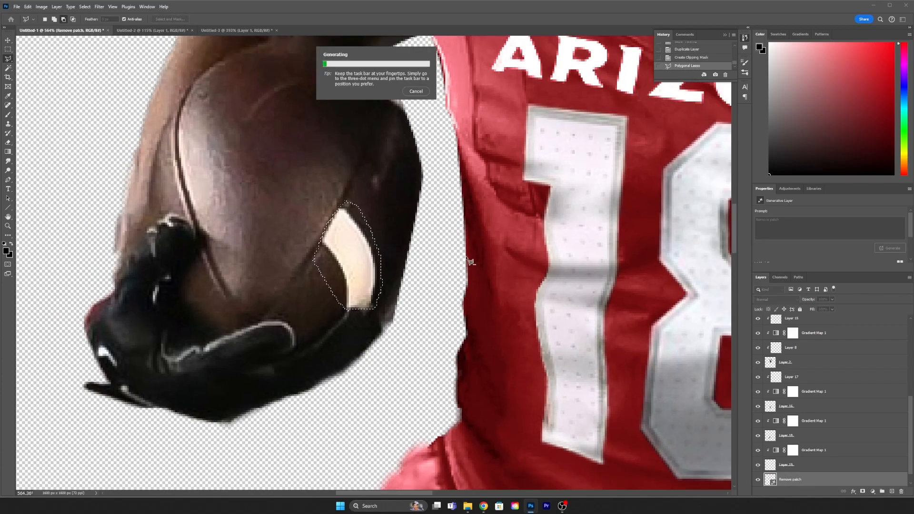
scroll(428, 257, "down", 3)
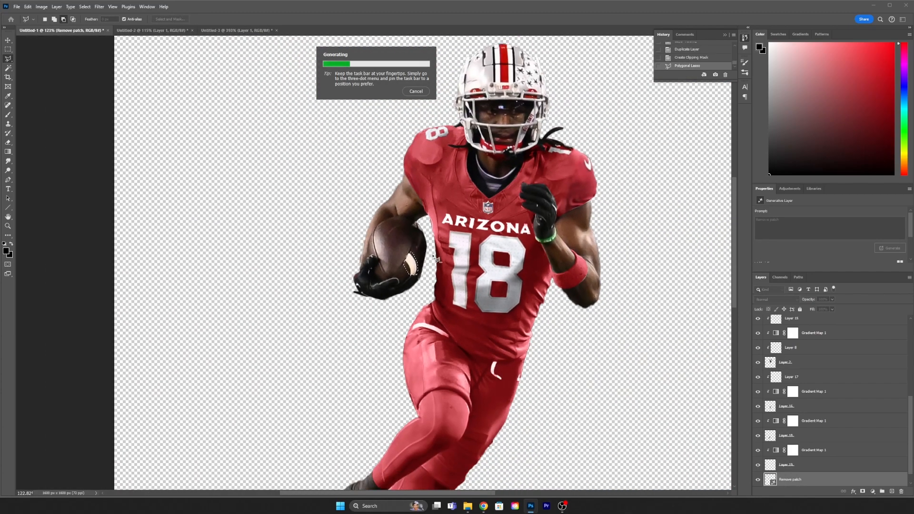
scroll(424, 260, "up", 5)
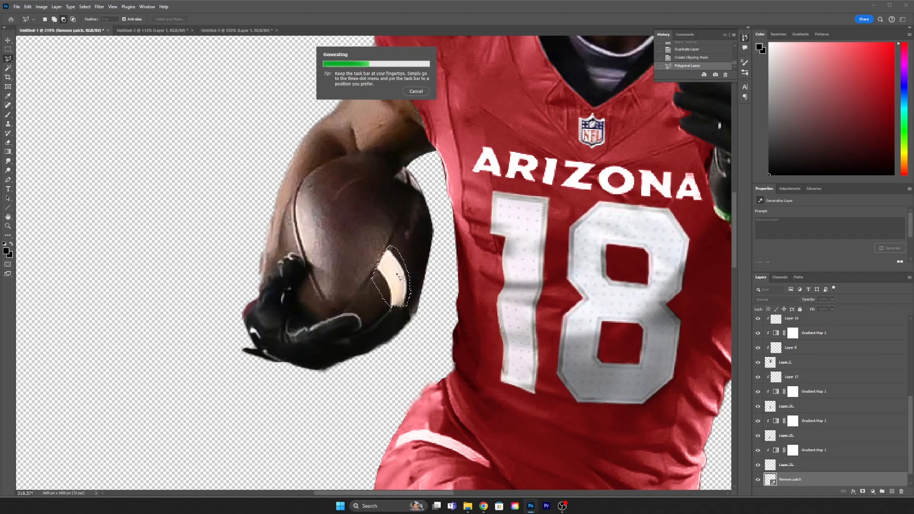
scroll(399, 276, "up", 1)
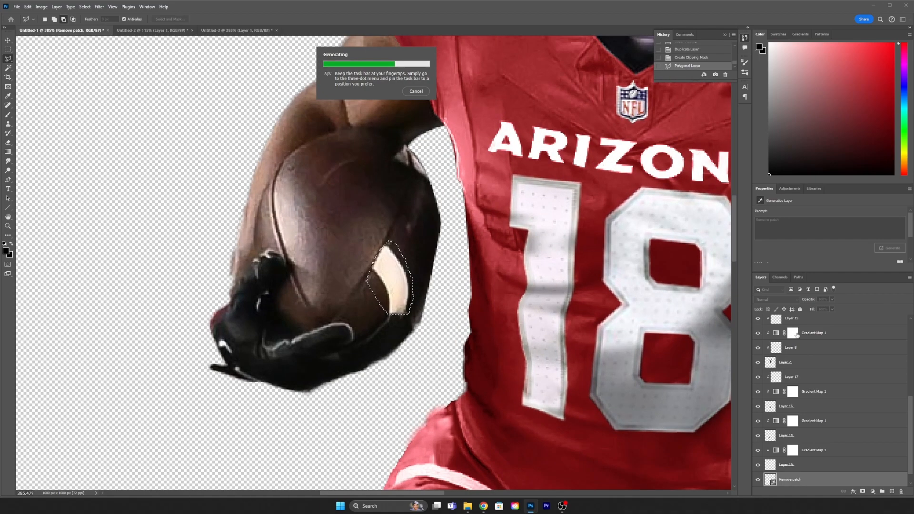
scroll(396, 272, "down", 6)
scroll(396, 271, "up", 4)
scroll(395, 271, "up", 1)
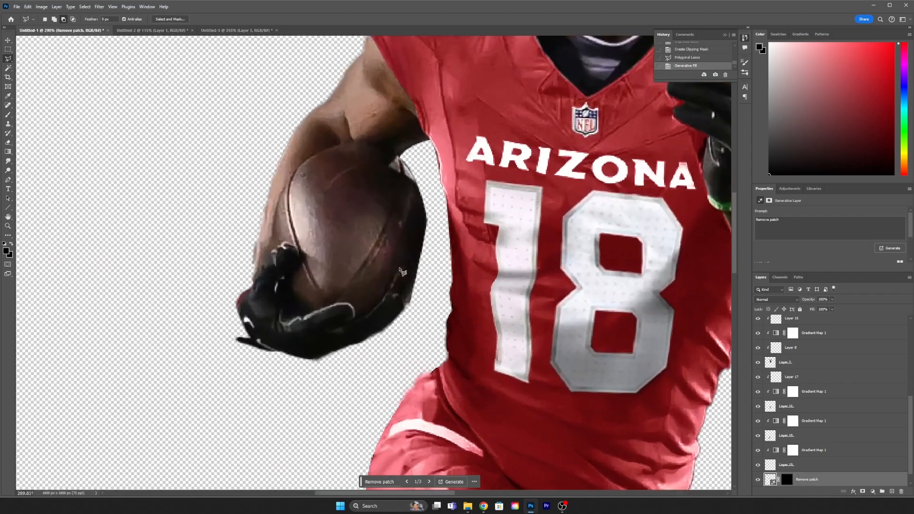
- Choose the second generated variation for the football patch and merge it down into Layer 1
scroll(810, 229, "down", 2)
left_click(839, 244)
scroll(533, 243, "down", 5)
left_click(806, 243)
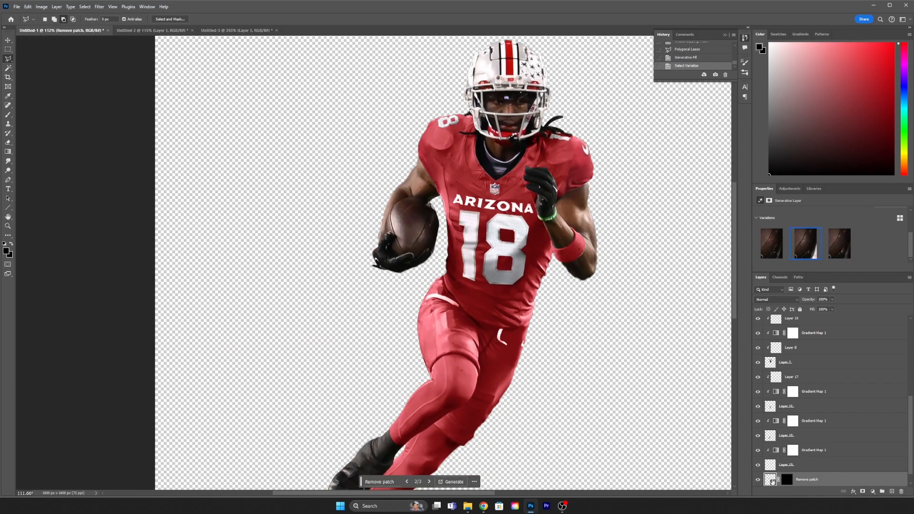
right_click(766, 482)
left_click(853, 333)
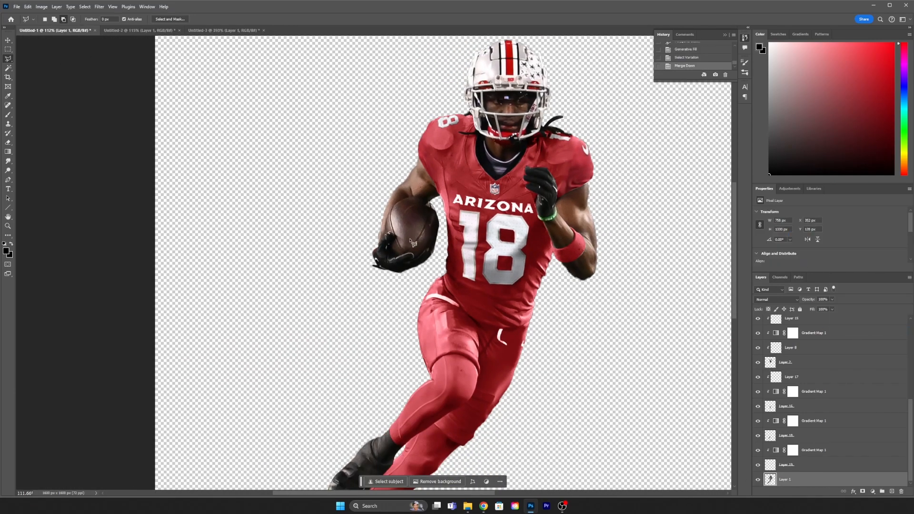
- Outline the red chin strap section beside the left vertical face-mask bar with the Pen tool and convert the path to a selection
scroll(409, 236, "down", 2)
left_click_drag(493, 235, 436, 261)
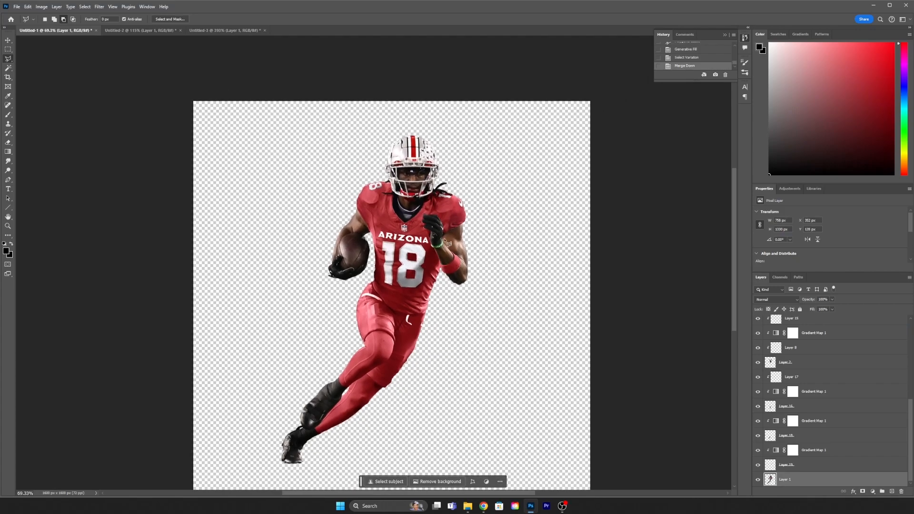
left_click_drag(413, 210, 405, 245)
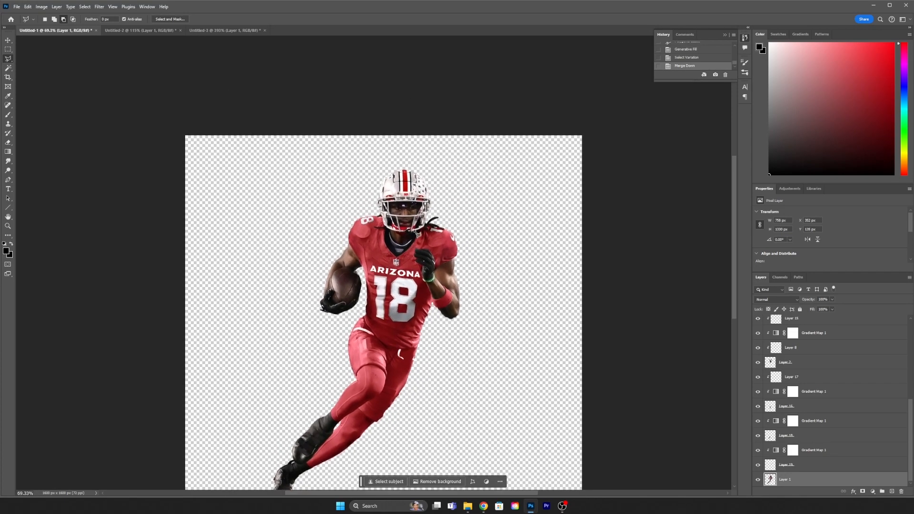
scroll(419, 222, "up", 7)
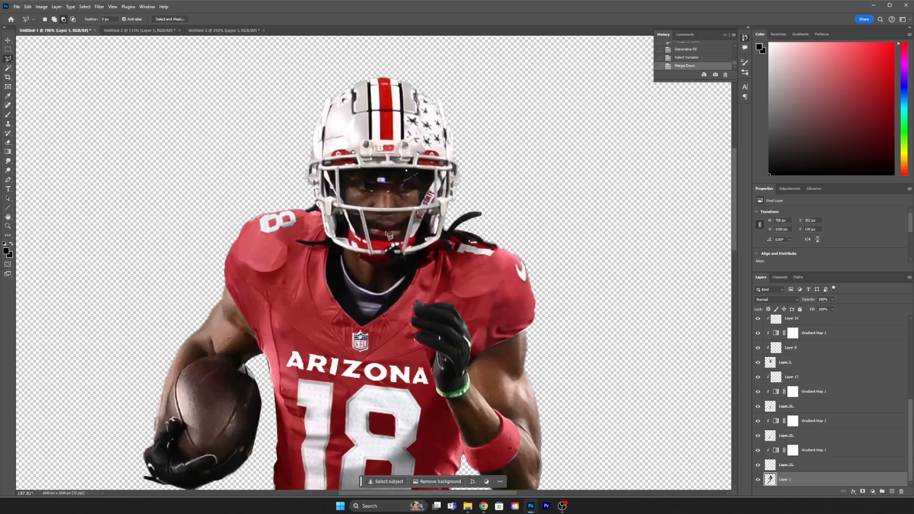
scroll(381, 240, "up", 5)
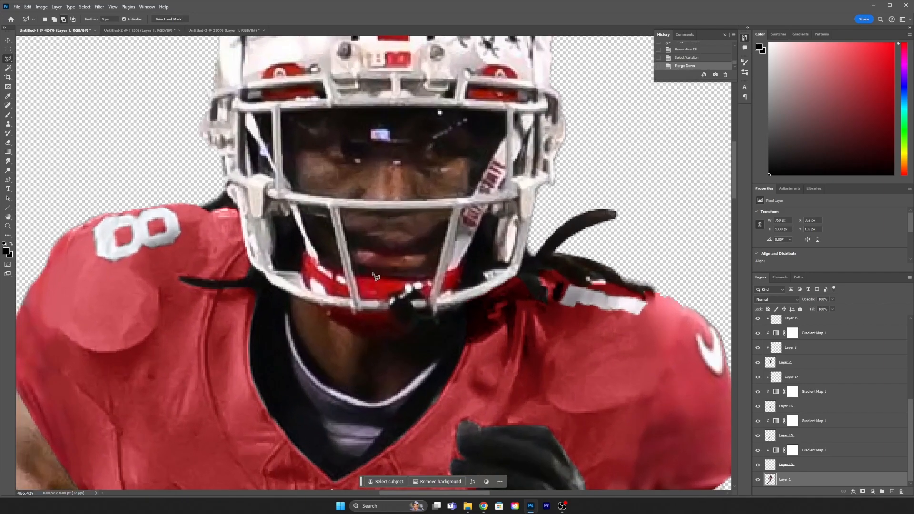
scroll(328, 293, "up", 1)
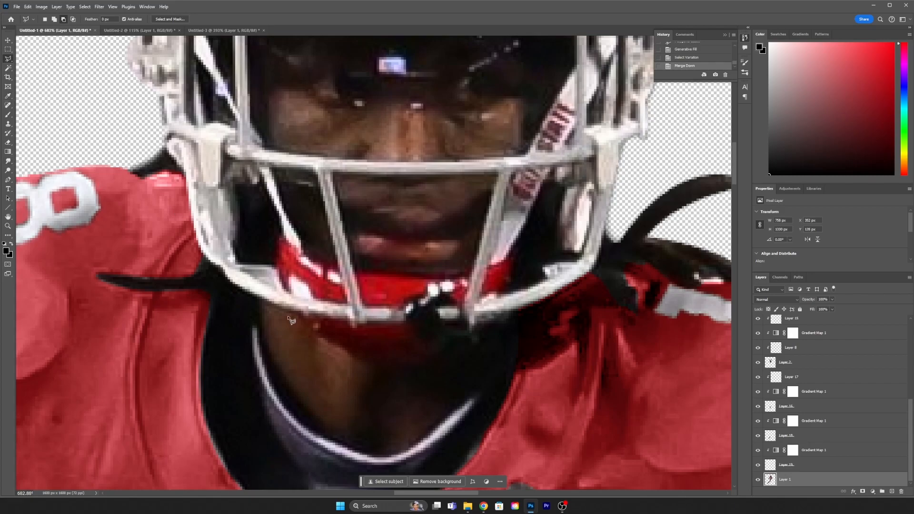
key("p")
left_click(286, 237)
left_click_drag(337, 272, 358, 274)
left_click(339, 273, "alt")
left_click(348, 305)
left_click(346, 284)
left_click(321, 301)
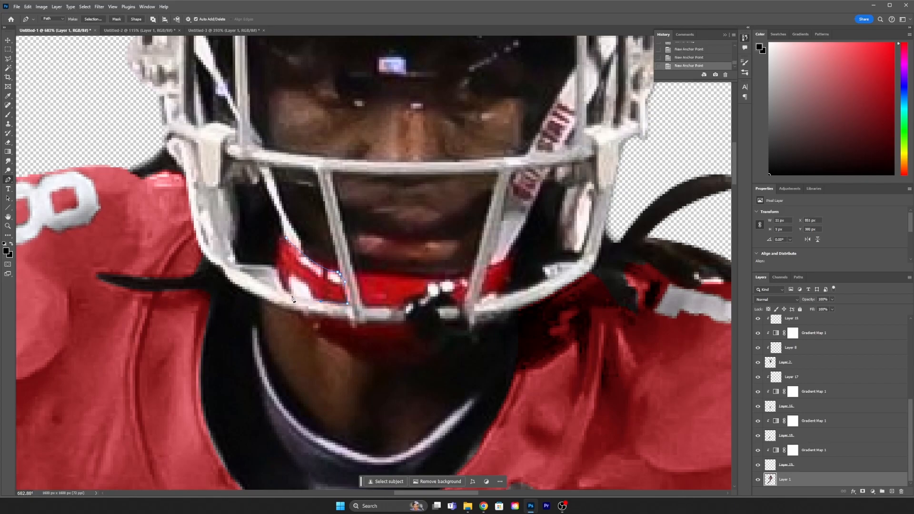
left_click(286, 236)
key("ctrl+Return")
- Outline the red chin strap section between the two vertical face-mask bars and add it to the selection
left_click(357, 276)
left_click(416, 277)
left_click(443, 280)
left_click(469, 277)
left_click(363, 306)
left_click(358, 275)
right_click(357, 274)
left_click(385, 321)
key("Return")
- Outline the red chin strap section beside the right vertical face-mask bar and add it to the selection
left_click_drag(503, 260, 403, 258)
left_click(406, 258)
left_click(385, 265)
left_click(378, 297)
left_click(414, 259)
left_click(406, 258)
right_click(405, 258)
left_click(431, 305)
key("Return")
- Outline the dark red chin cup below the face mask with the Pen tool and add it to the selection
scroll(339, 247, "down", 5)
scroll(337, 252, "up", 4)
left_click(254, 242)
left_click_drag(338, 287, 369, 289)
left_click(372, 282)
left_click(391, 264)
left_click(354, 249)
left_click(254, 242)
key("ctrl+z")
key("ctrl+z")
key("ctrl+z")
left_click(402, 251)
left_click(254, 242)
right_click(254, 242)
left_click(281, 288)
key("Return")
- Remove the red from the selected chin strap and chin cup with a Black & White adjustment on Layer 1
scroll(350, 233, "down", 15)
scroll(350, 233, "up", 10)
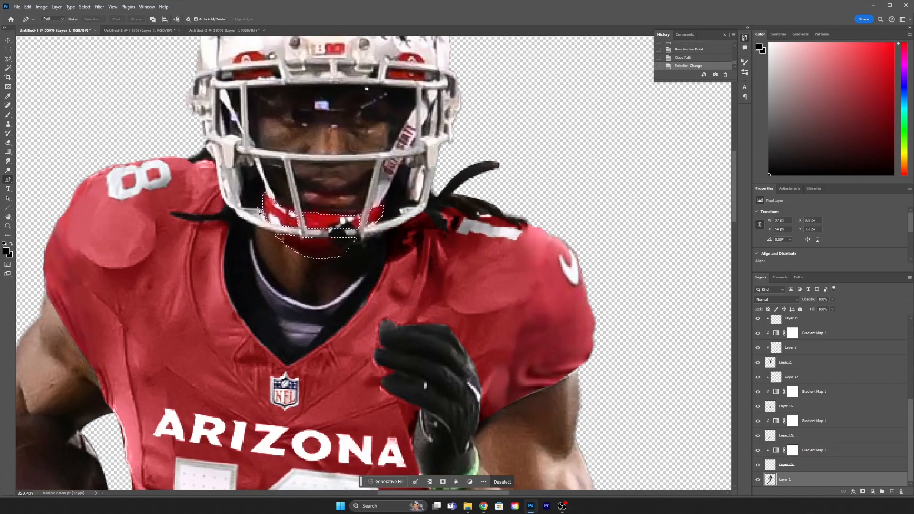
left_click(42, 7)
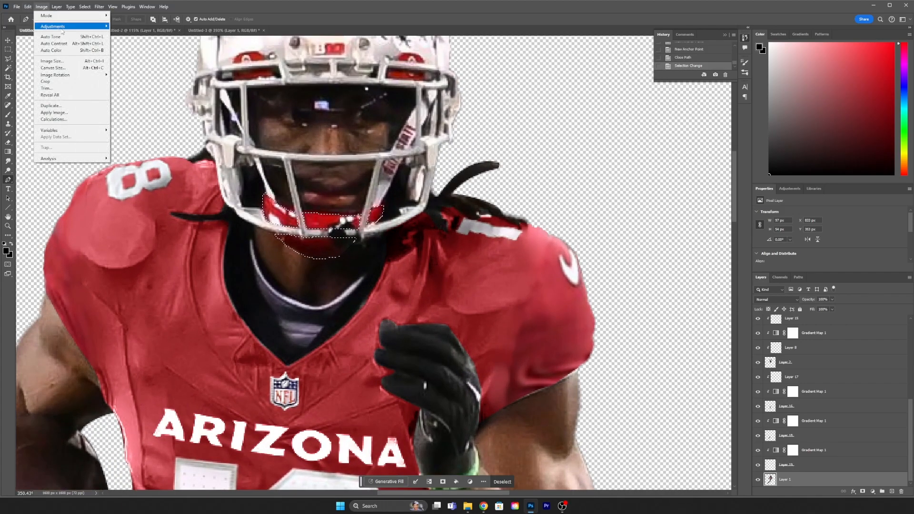
mouse_move(73, 30)
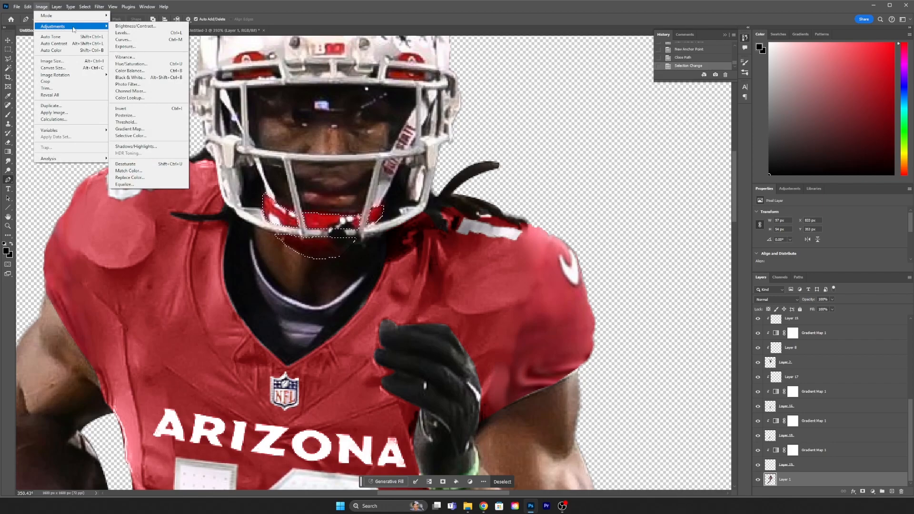
left_click(129, 77)
scroll(335, 233, "down", 11)
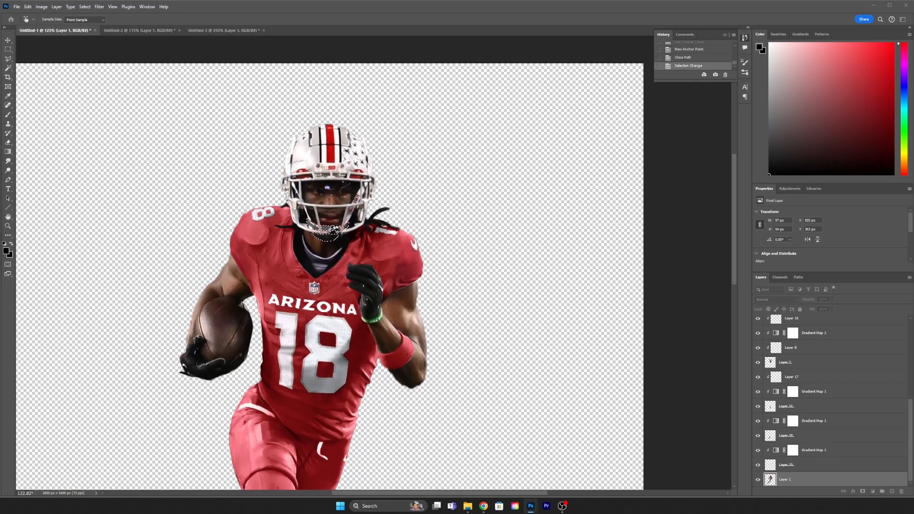
scroll(335, 233, "up", 9)
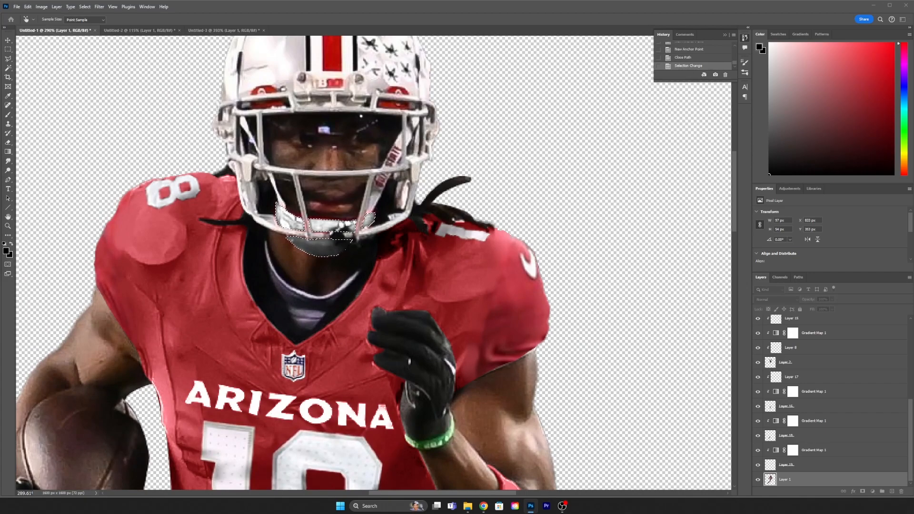
key("Return")
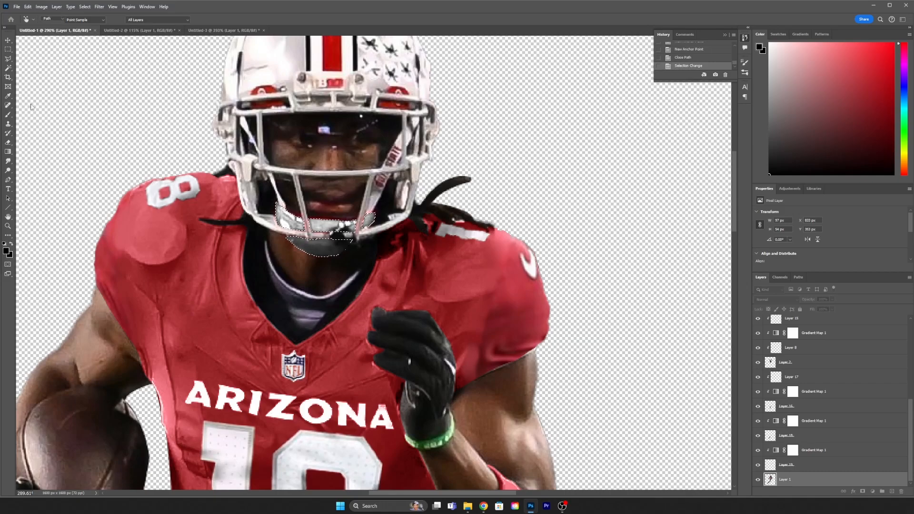
scroll(241, 181, "down", 5)
key("ctrl+d")
scroll(296, 192, "down", 5)
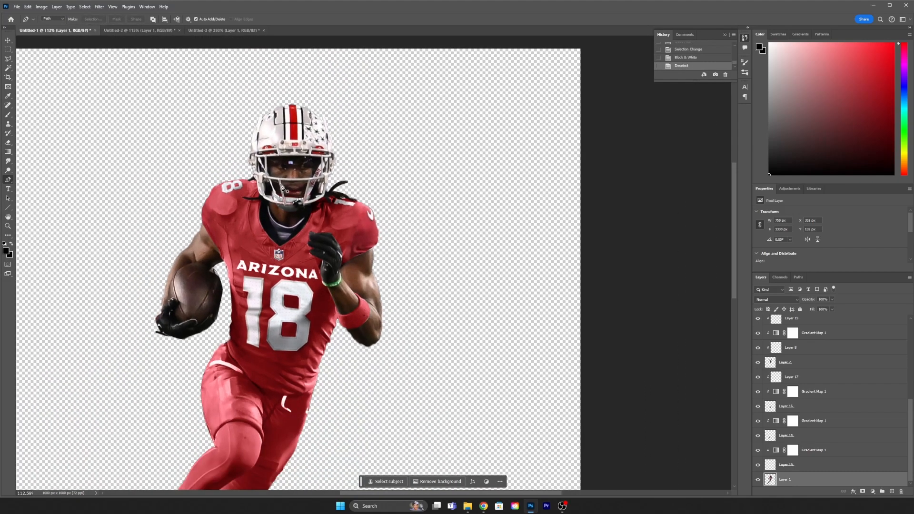
scroll(283, 189, "up", 5)
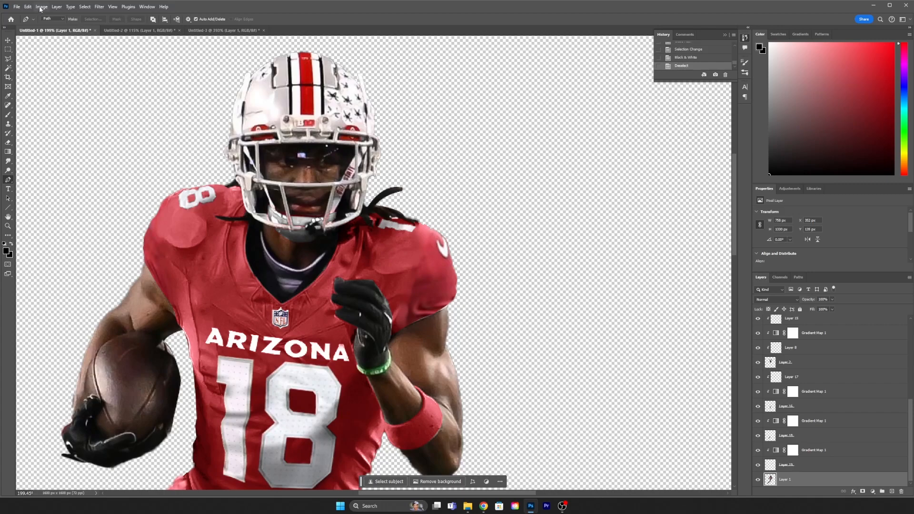
left_click(41, 7)
mouse_move(57, 24)
left_click(138, 47)
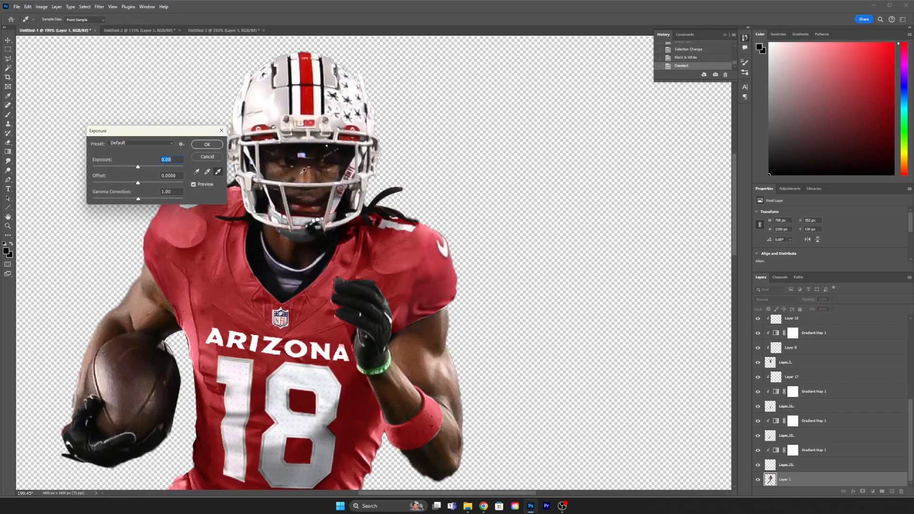
left_click_drag(162, 129, 136, 129)
left_click_drag(112, 167, 112, 168)
left_click(184, 161)
key("ctrl+z")
key("p")
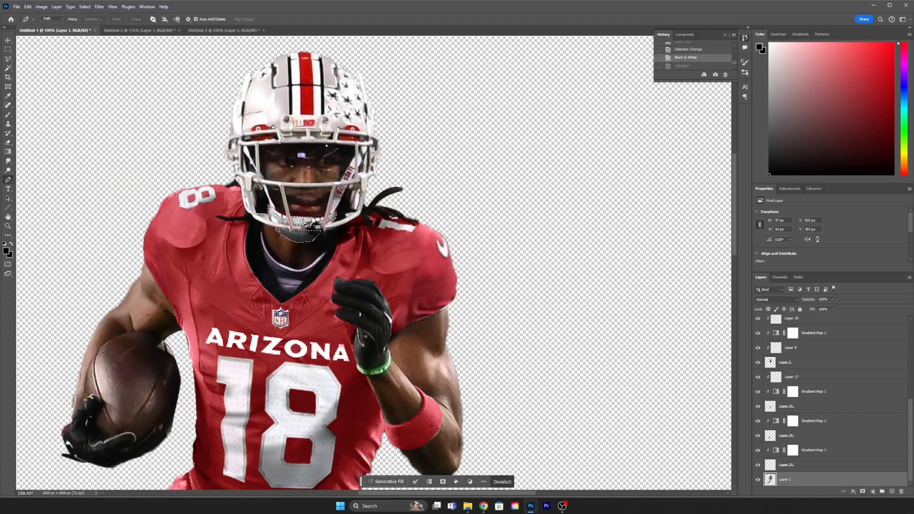
- Brighten the selected chin strap and chin cup with an Exposure adjustment and clear the selection
left_click(41, 7)
mouse_move(55, 27)
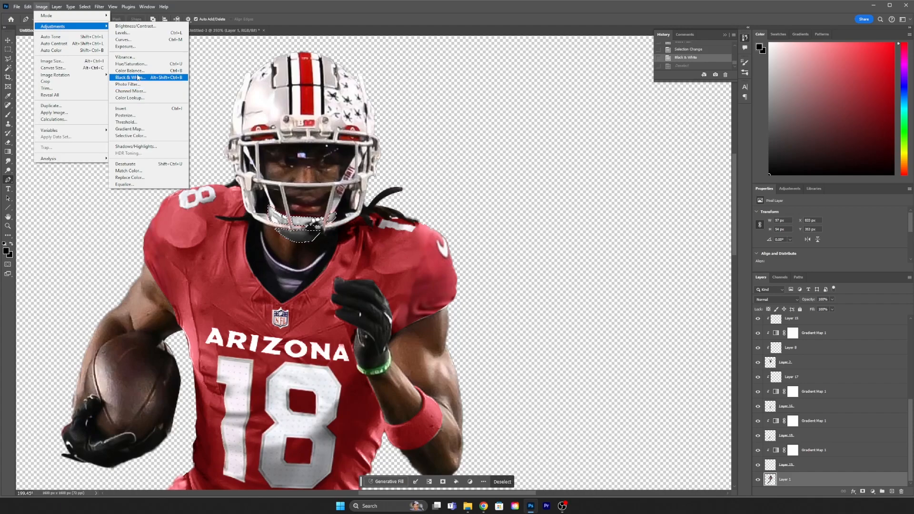
left_click(125, 47)
mouse_move(104, 170)
left_mouse_down()
mouse_move(118, 169)
mouse_move(104, 198)
mouse_move(119, 168)
mouse_move(113, 172)
left_mouse_up()
left_click(181, 145)
key("ctrl+d")
scroll(297, 223, "down", 9)
left_click_drag(315, 222, 338, 202)
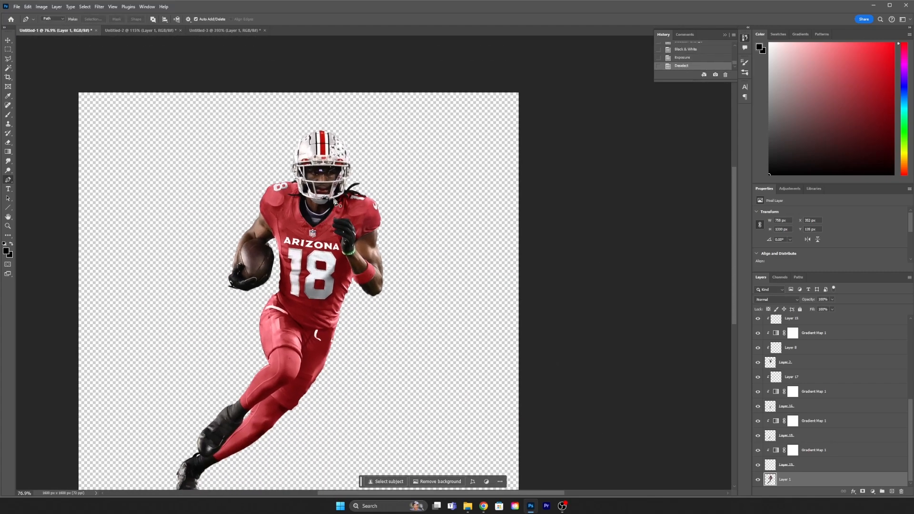
left_click_drag(355, 232, 356, 207)
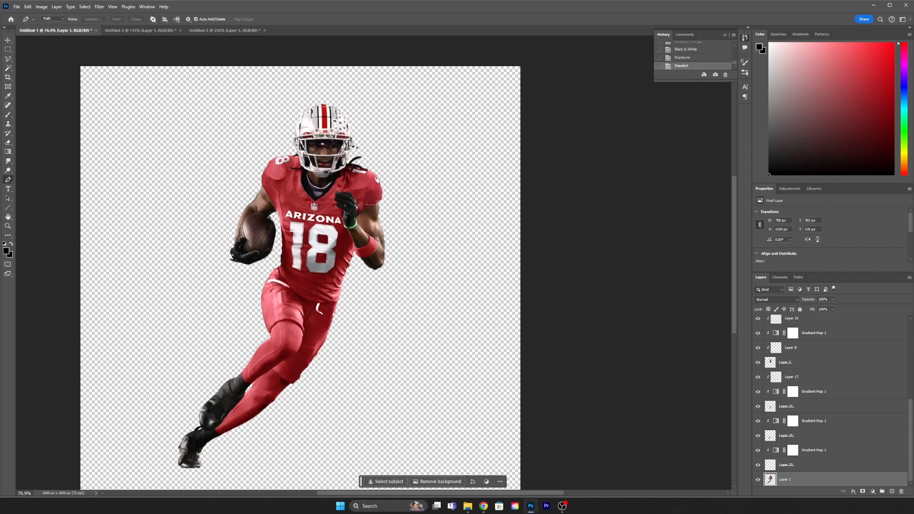
- Outline the upper lettering on the helmet's inner side strap with the Pen tool and make it a selection with 0 pixels feather
scroll(347, 152, "up", 12)
scroll(346, 152, "up", 12)
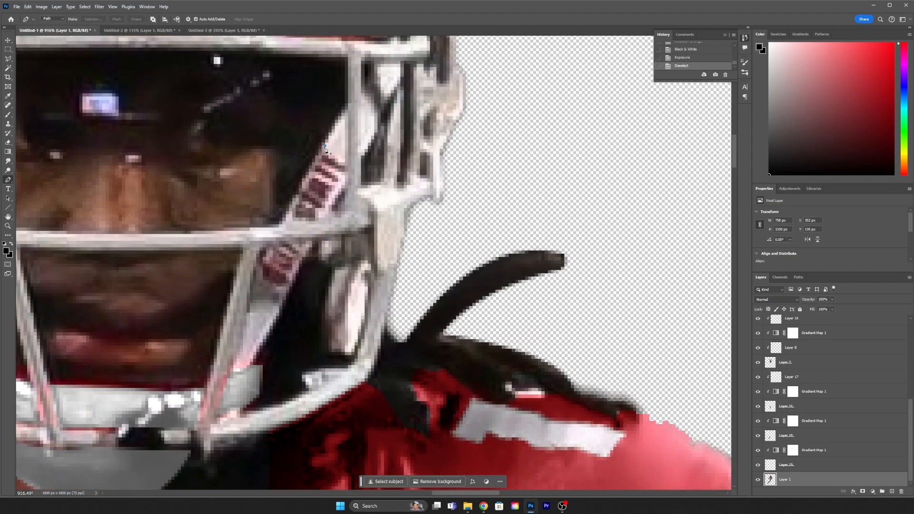
left_click(325, 146)
left_click(302, 185)
left_click(283, 224)
left_click(345, 179)
left_click(325, 146)
right_click(326, 146)
left_click(350, 186)
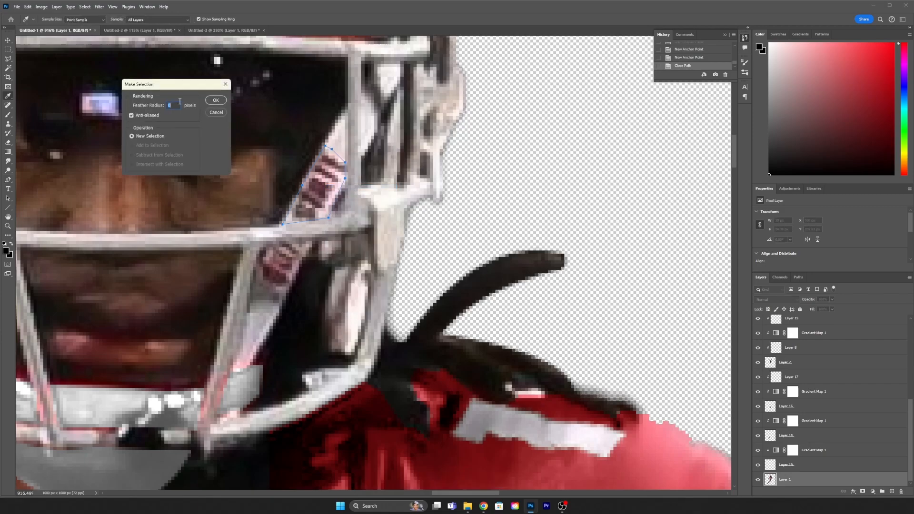
left_click(215, 100)
- Cover the selected lettering on the helmet's side strap with clean strap texture using the Clone Stamp
key("s")
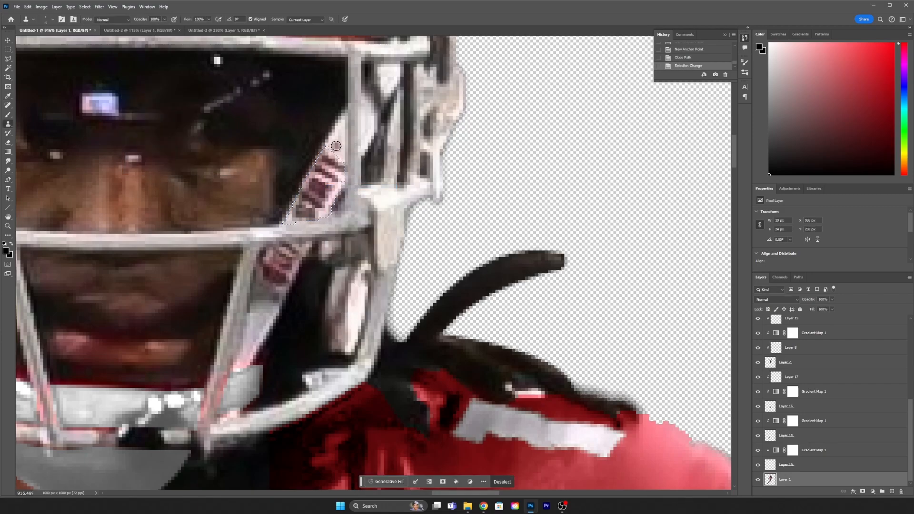
left_click(323, 158)
left_click_drag(337, 167, 318, 177)
left_click(341, 170)
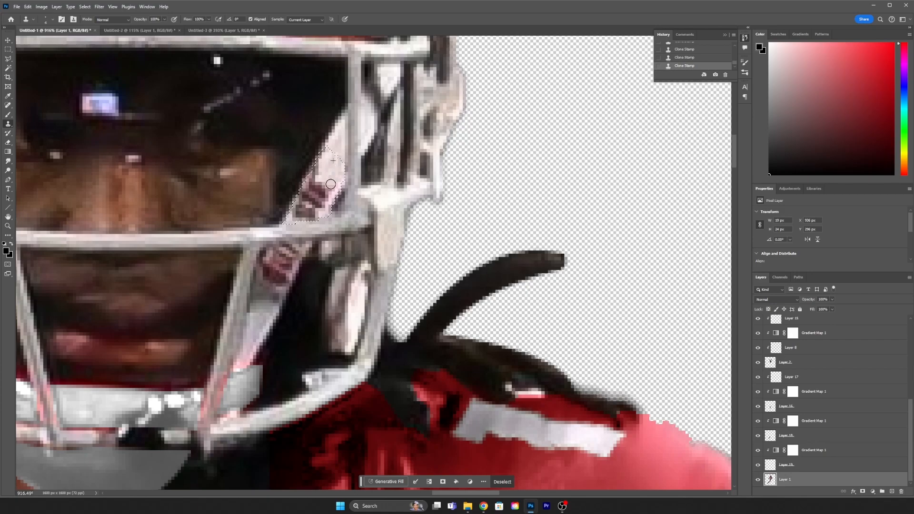
left_click_drag(323, 182, 315, 179)
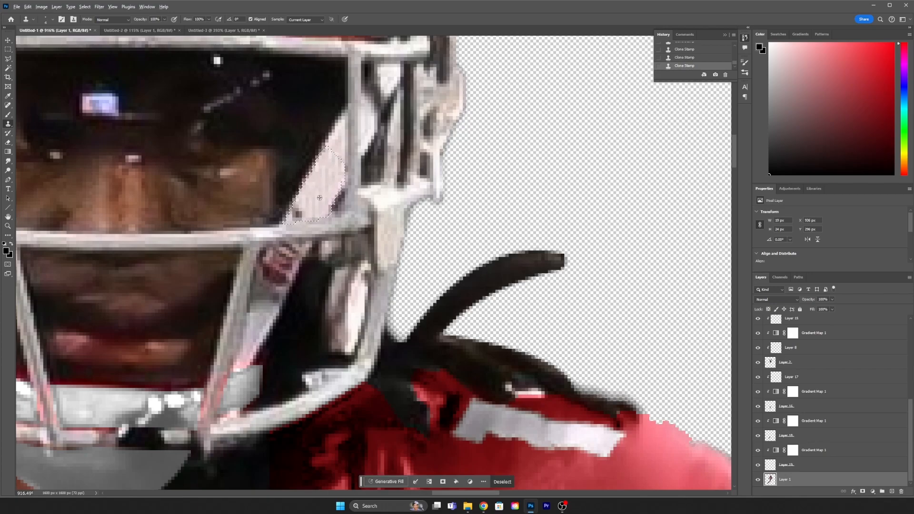
- Clear the current selection and outline the lower lettering on the helmet's inner side strap with the Polygonal Lasso
scroll(295, 209, "down", 10)
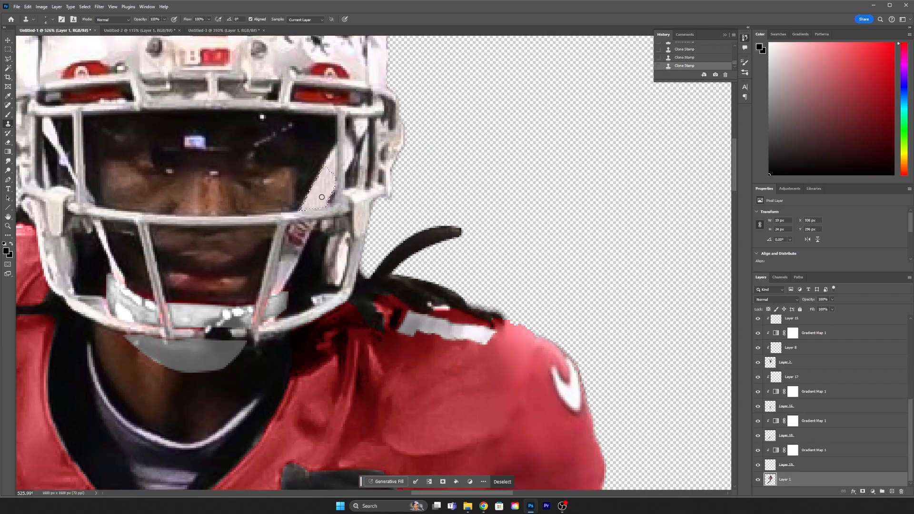
key("ctrl+d")
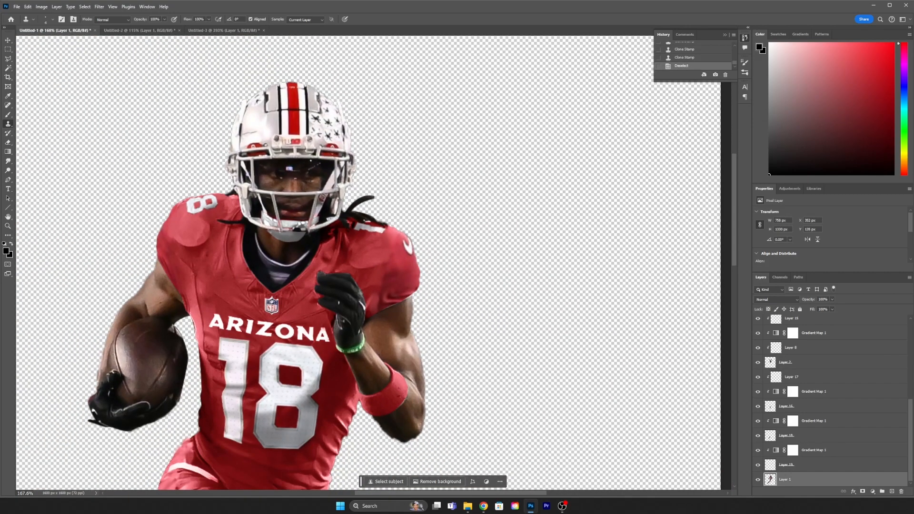
scroll(332, 202, "up", 8)
key("l")
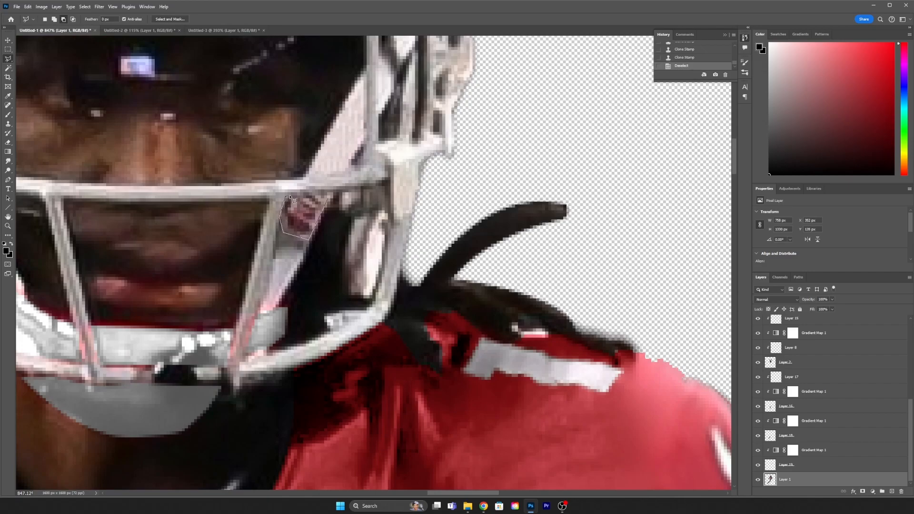
double_click(333, 198)
- Cover the selected lower strap lettering with clean strap texture using the Clone Stamp and clear the selection
key("s")
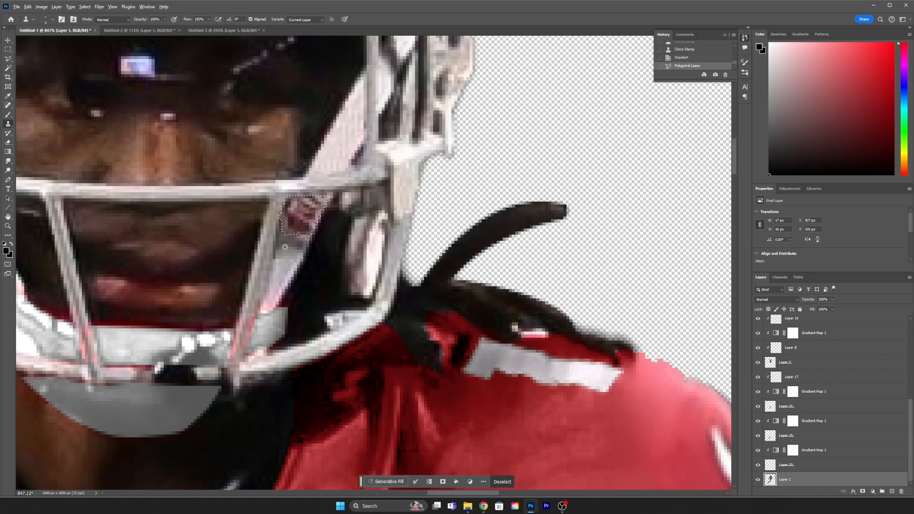
left_click(298, 226)
left_click(288, 235)
left_click(294, 215)
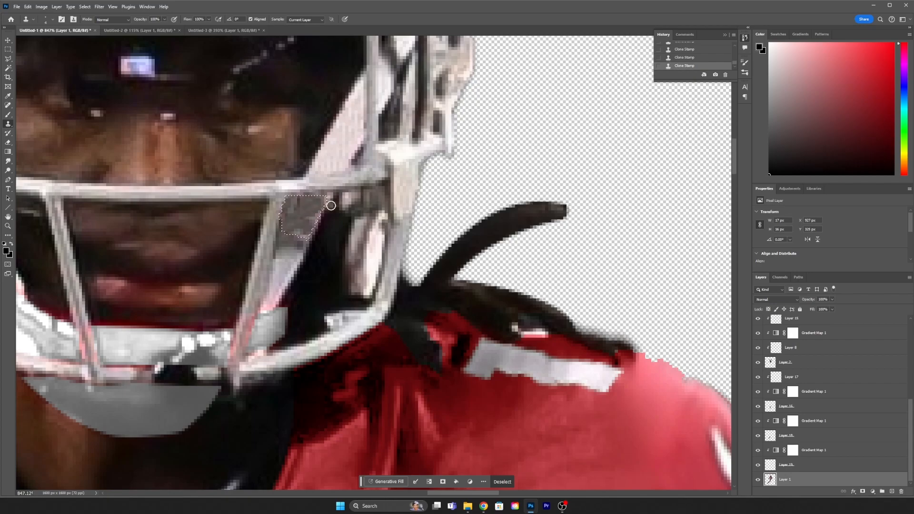
key("ctrl+d")
scroll(305, 204, "down", 5)
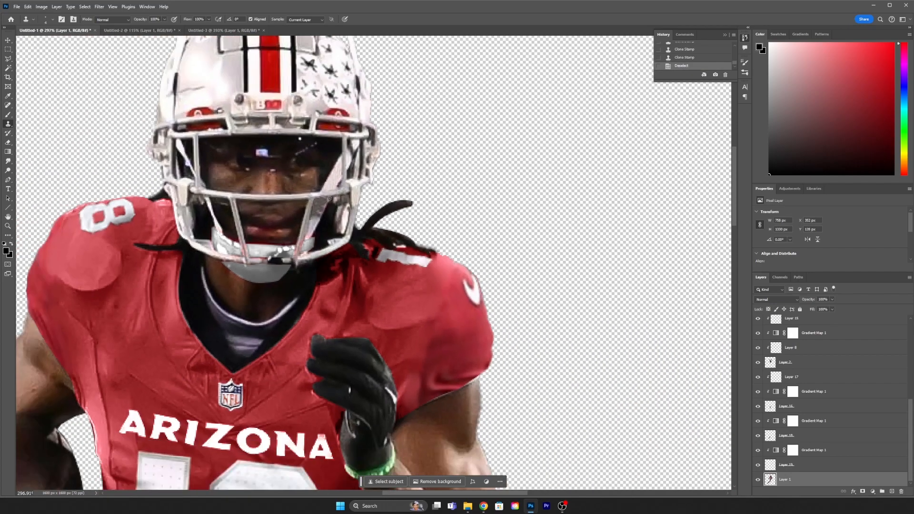
- Touch up the outer edge of the patched lower strap area with the Clone Stamp
scroll(320, 206, "up", 3)
scroll(320, 206, "up", 3)
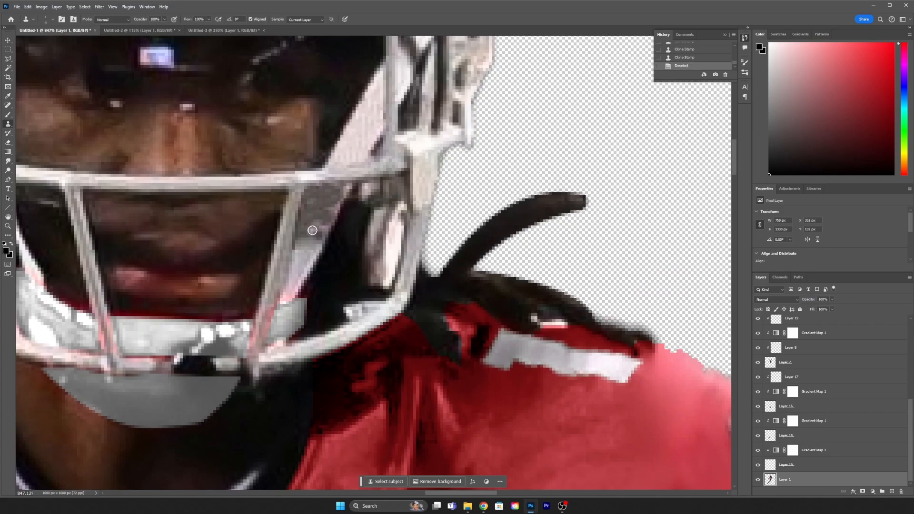
left_click(318, 224)
left_click_drag(327, 214, 331, 209)
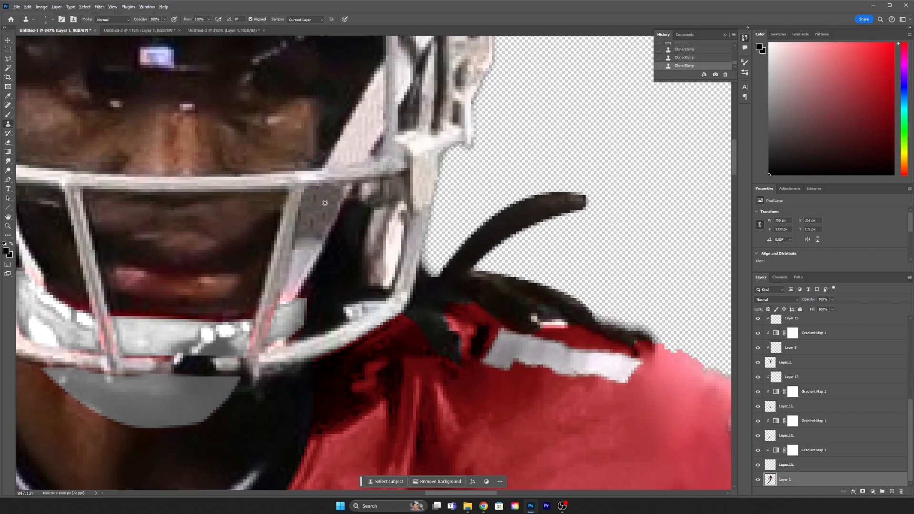
- Outline the undershirt visible inside the jersey's V-neck with the Pen tool and turn the path into a selection
scroll(318, 199, "down", 10)
scroll(318, 199, "down", 3)
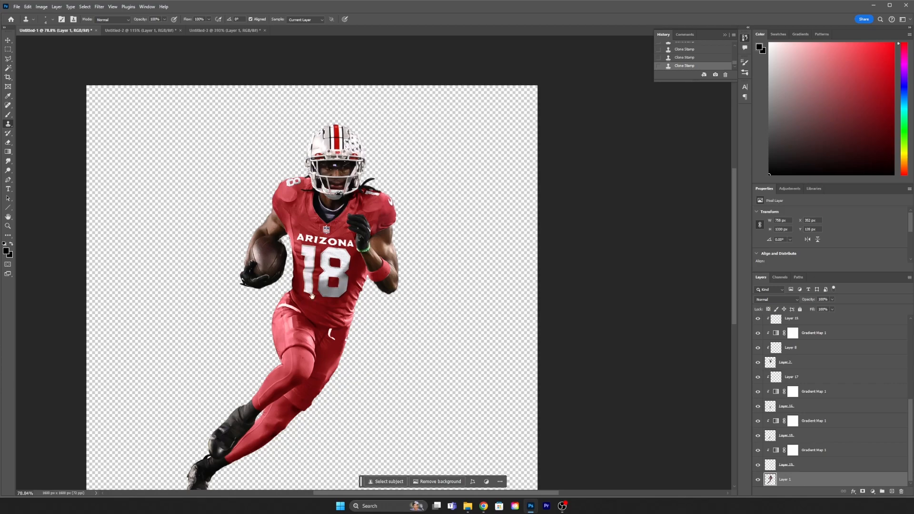
left_click_drag(312, 297, 325, 244)
left_click_drag(354, 193, 331, 260)
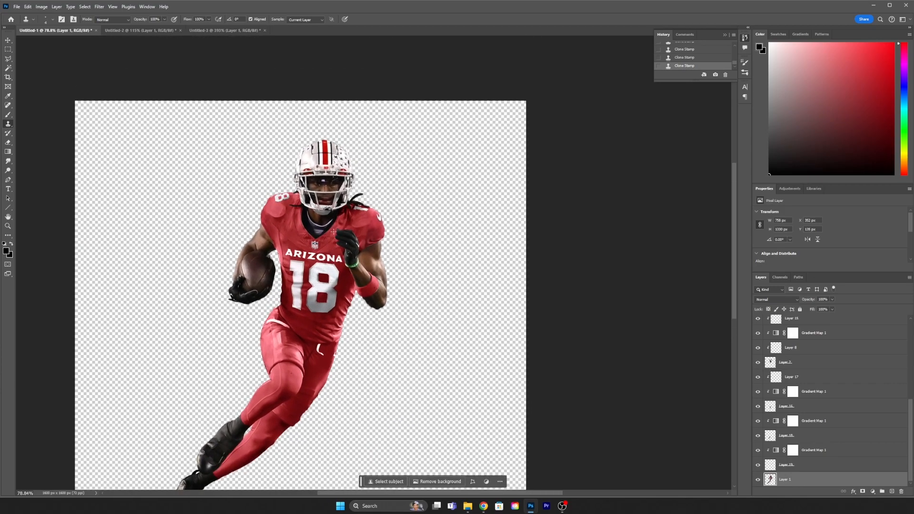
scroll(333, 233, "up", 6)
scroll(341, 218, "up", 2)
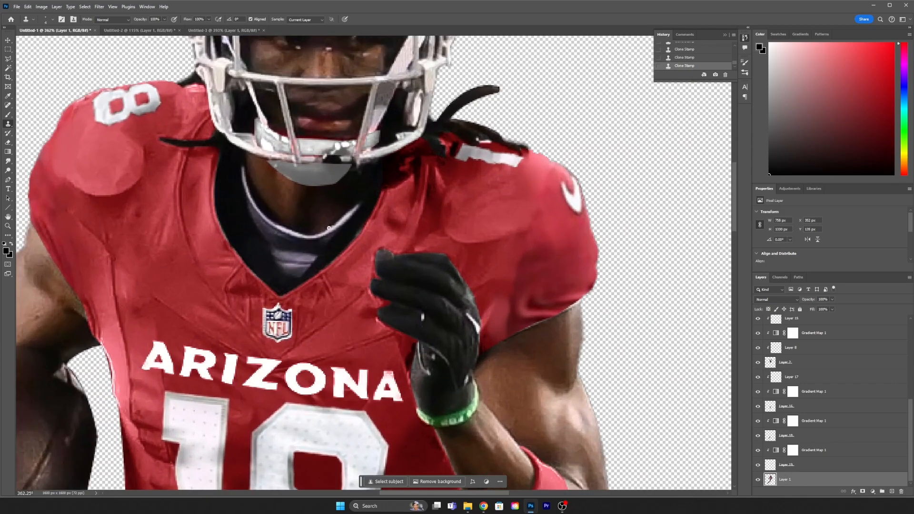
key("p")
left_click(359, 202)
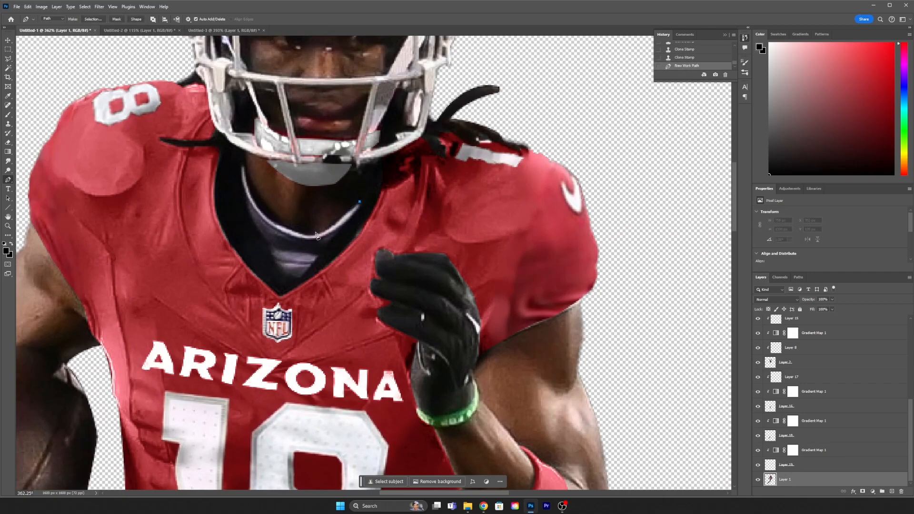
mouse_move(309, 236)
left_mouse_down()
mouse_move(289, 236)
mouse_move(298, 233)
left_mouse_up()
left_click_drag(258, 207, 246, 190)
left_click_drag(247, 190, 255, 205)
left_click(245, 168)
left_click_drag(271, 262, 279, 269)
left_click(287, 278)
left_click(301, 279)
left_click(327, 244)
left_click(360, 202)
key("ctrl+Return")
- Copy the selected undershirt area from Layer 1 and paste it onto its own layer
scroll(304, 232, "down", 6)
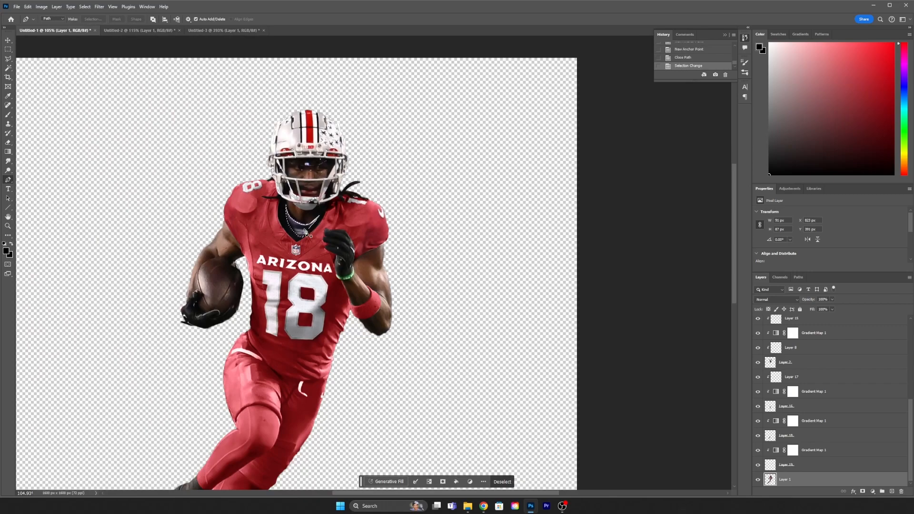
scroll(305, 232, "up", 4)
key("v")
left_click(338, 264)
left_click(831, 334)
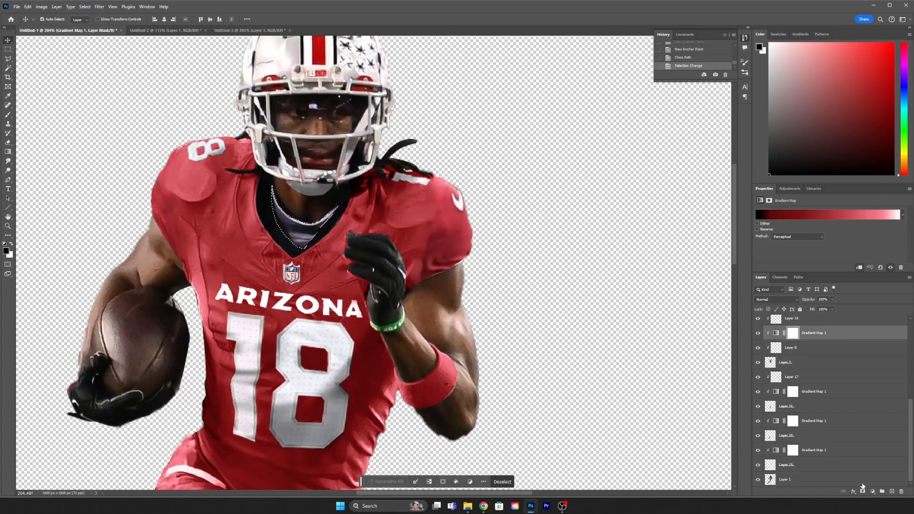
left_click(815, 478)
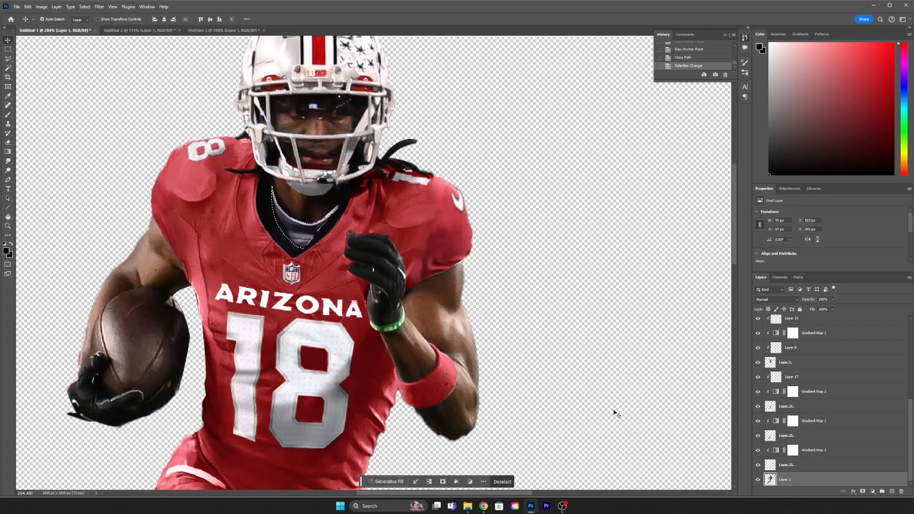
key("ctrl+c")
key("ctrl+v")
left_click(758, 480)
left_click(758, 480)
- Duplicate the red Gradient Map directly above the pasted undershirt layer and clip it to that layer
left_click(426, 244)
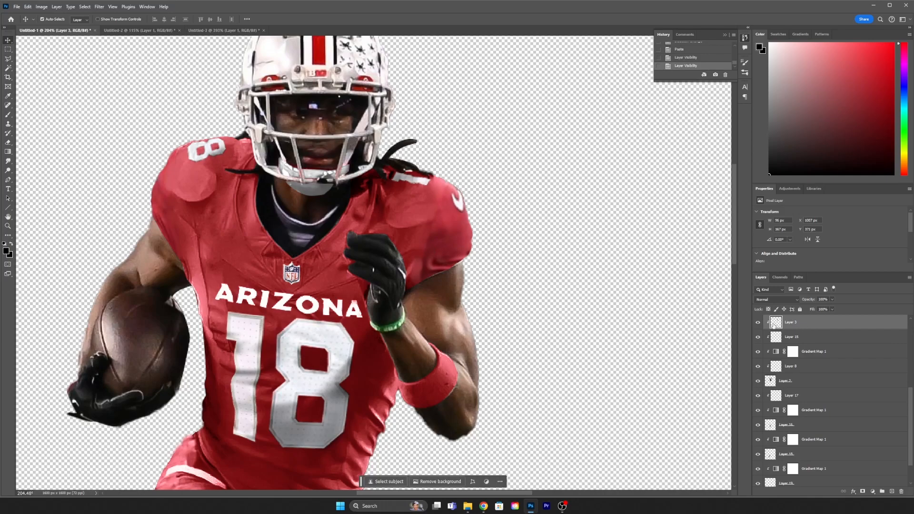
left_click(380, 214)
left_click(837, 353)
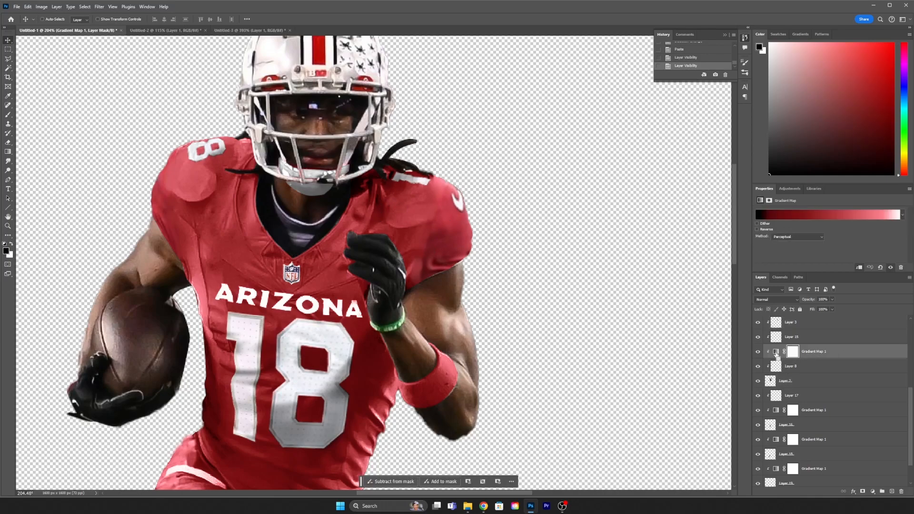
left_click(299, 233)
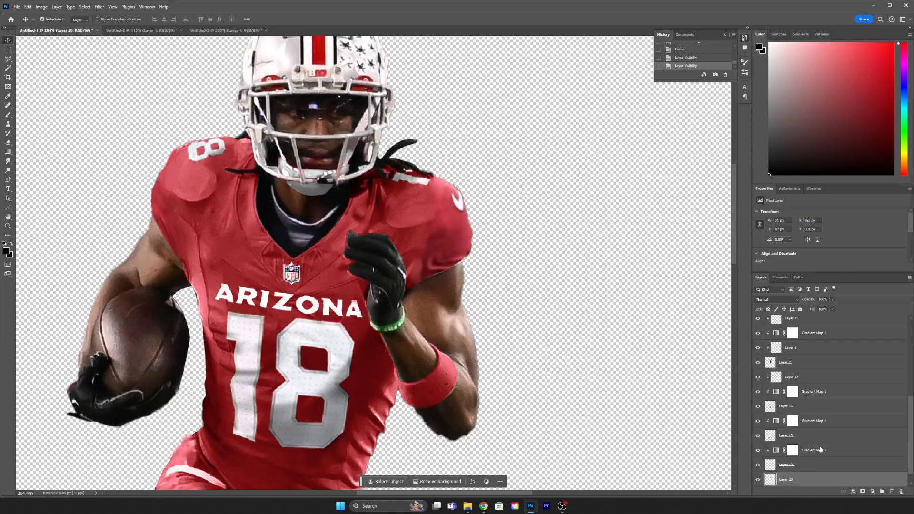
left_click_drag(821, 449, 819, 474)
right_click(846, 477)
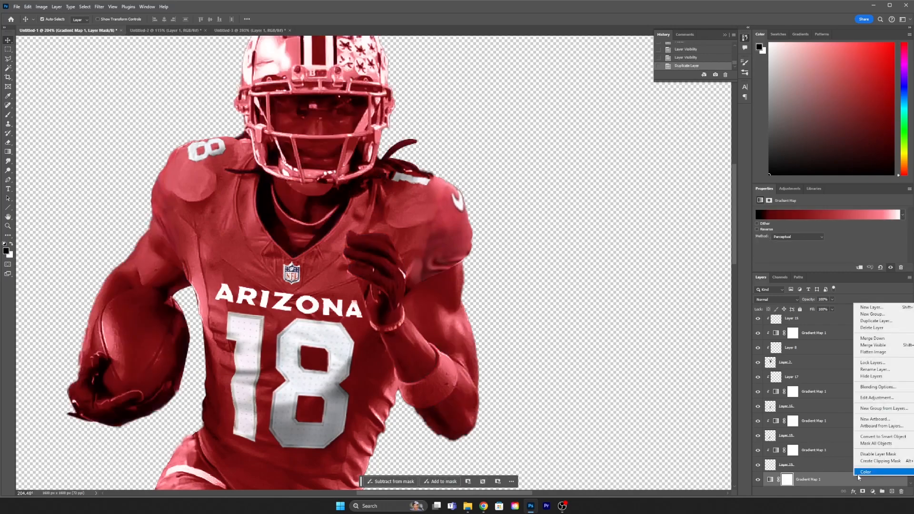
left_click(881, 461)
scroll(367, 216, "down", 5)
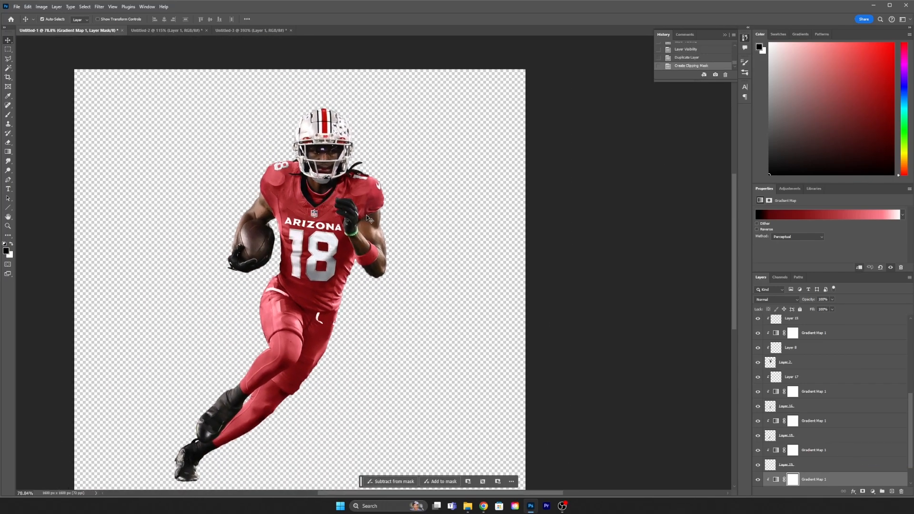
scroll(367, 216, "down", 1)
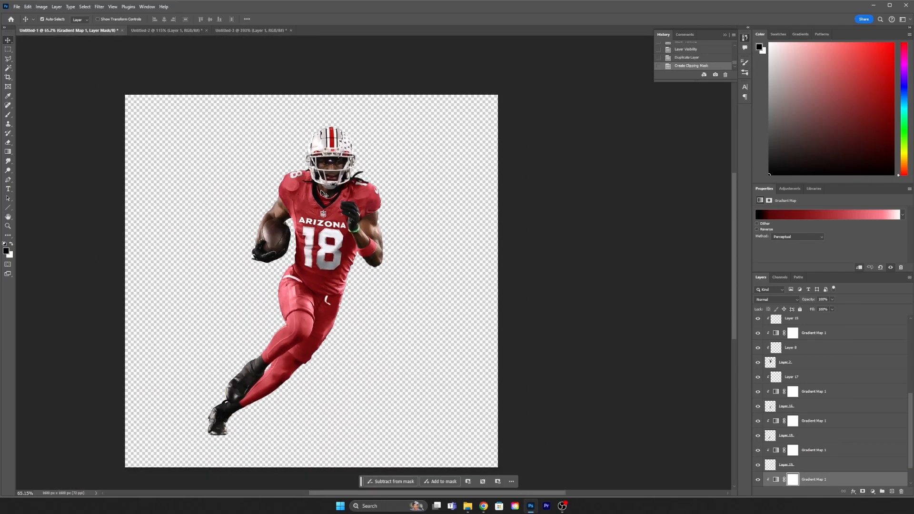